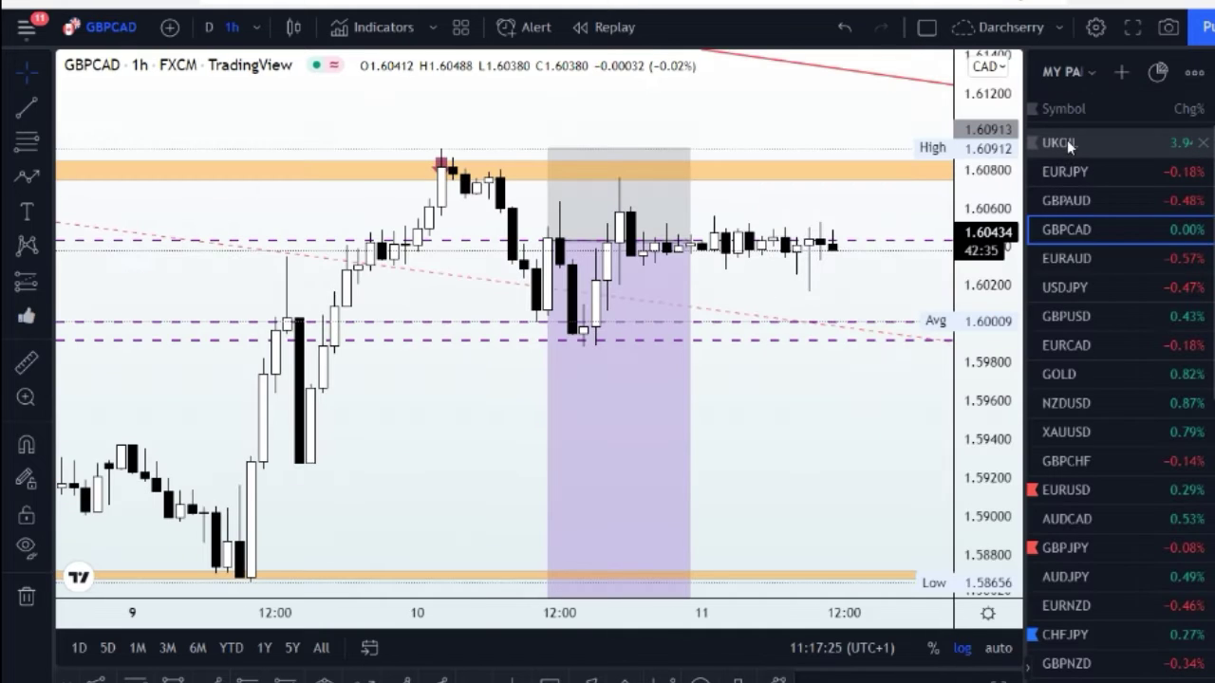
Open the UKOIL chart from the watchlist and collapse the watchlist to enlarge the chart area.
left_click(1067, 142)
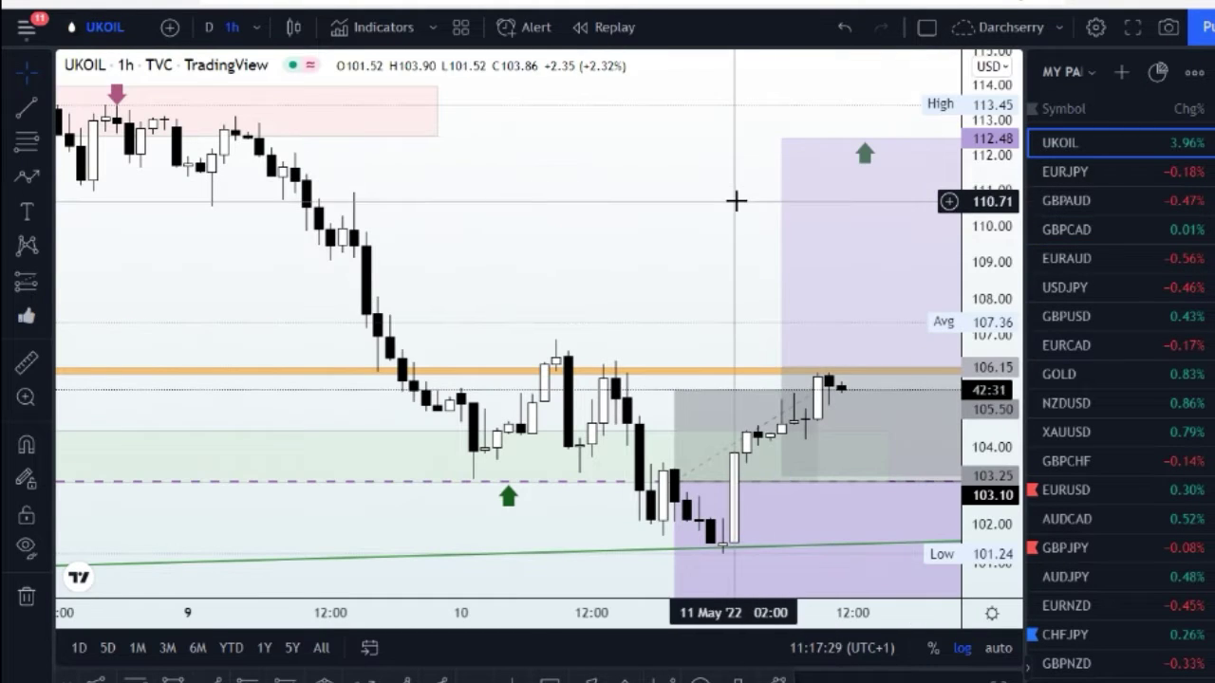
scroll(626, 271, "up", 2)
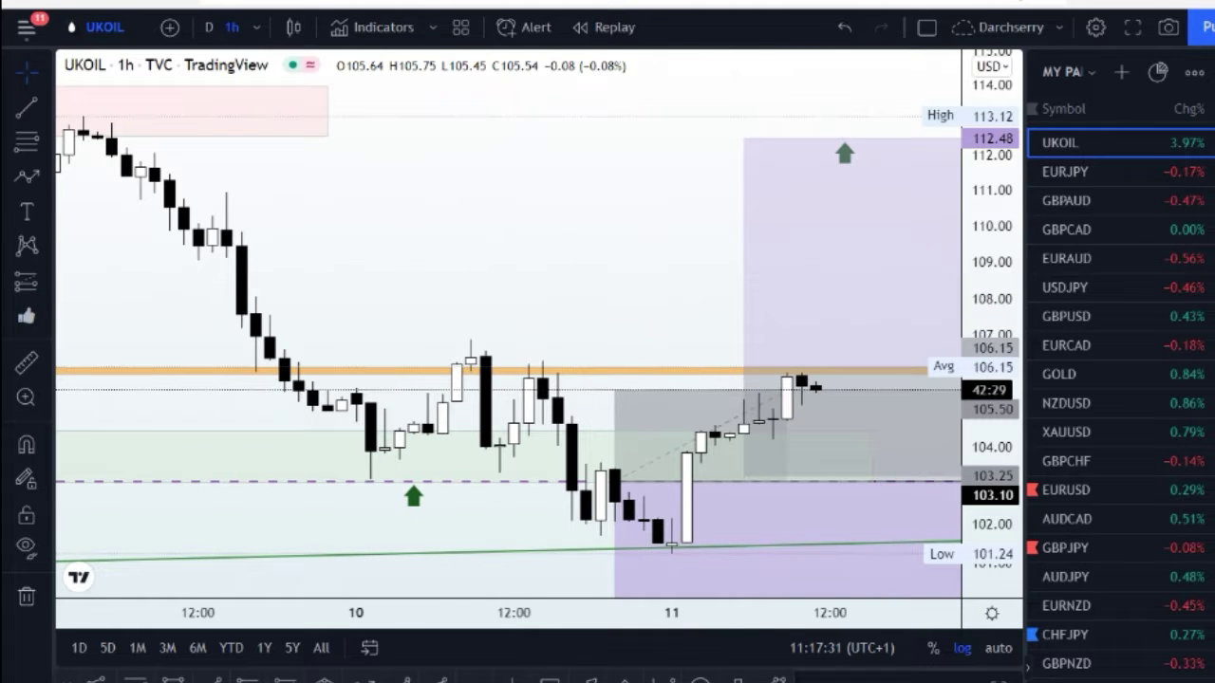
left_click(1213, 72)
left_click_drag(789, 245, 874, 179)
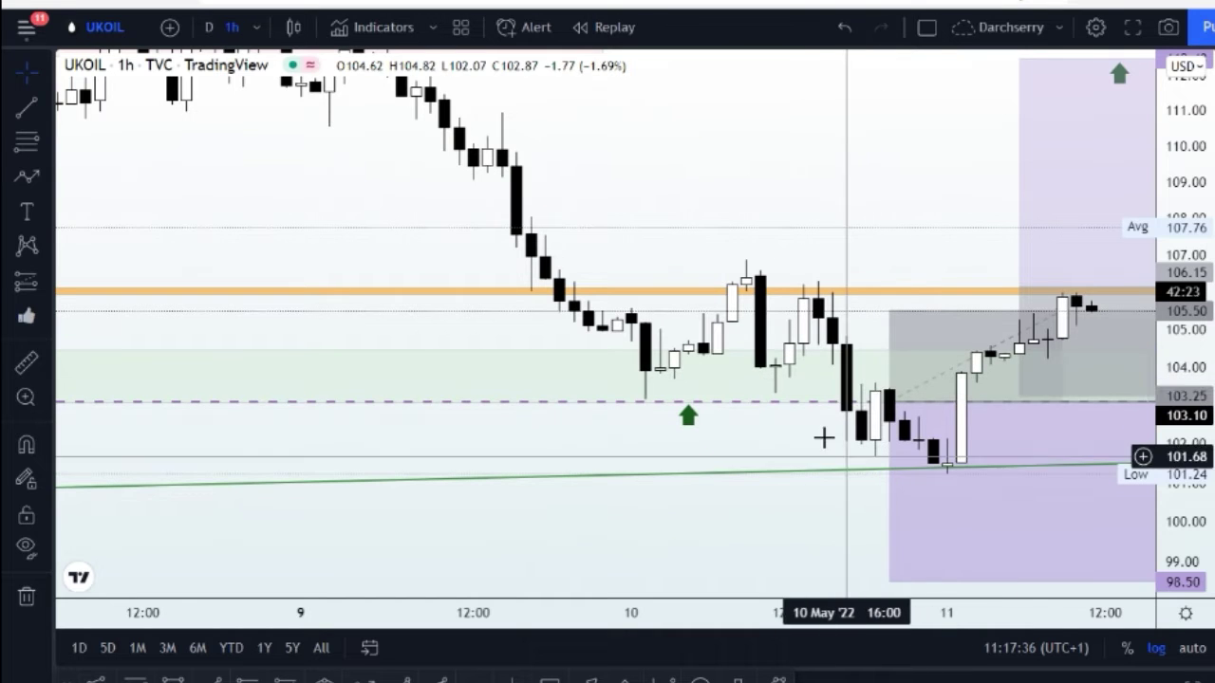
Sketch a zigzag path from the 9 May drop, through the 10 May swings, to a bullish breakout and retest of the orange level, then discard it.
left_click_drag(769, 422, 748, 402)
scroll(617, 220, "down", 2)
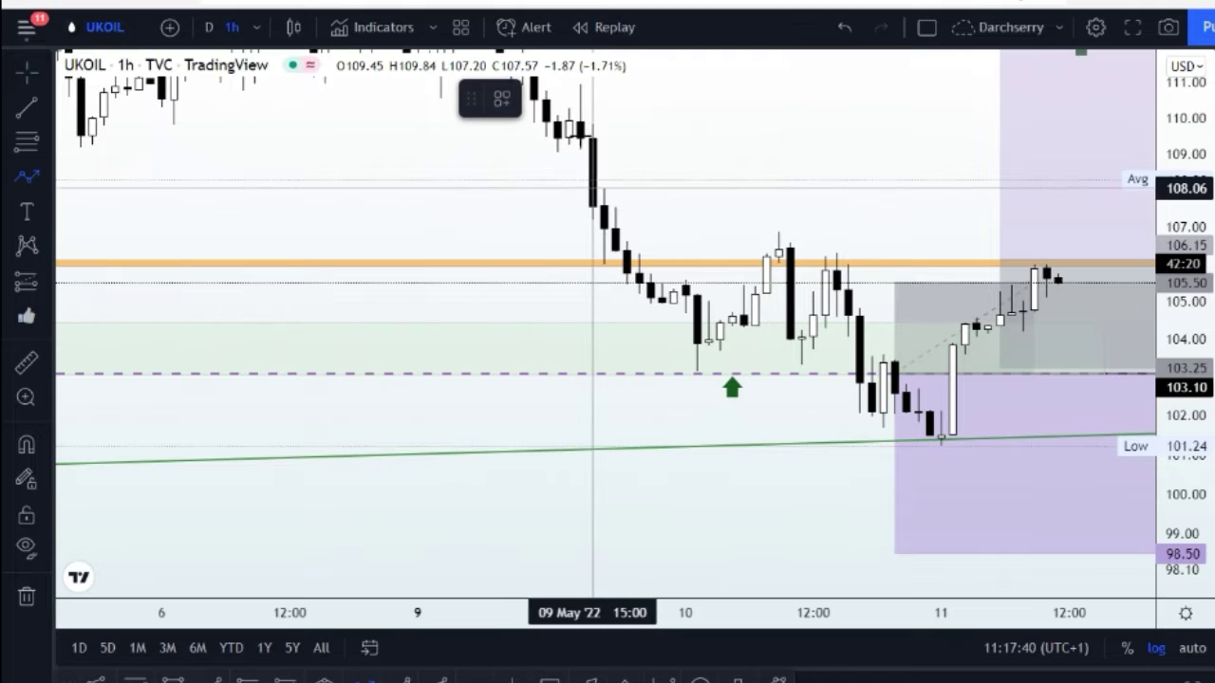
left_click(580, 123)
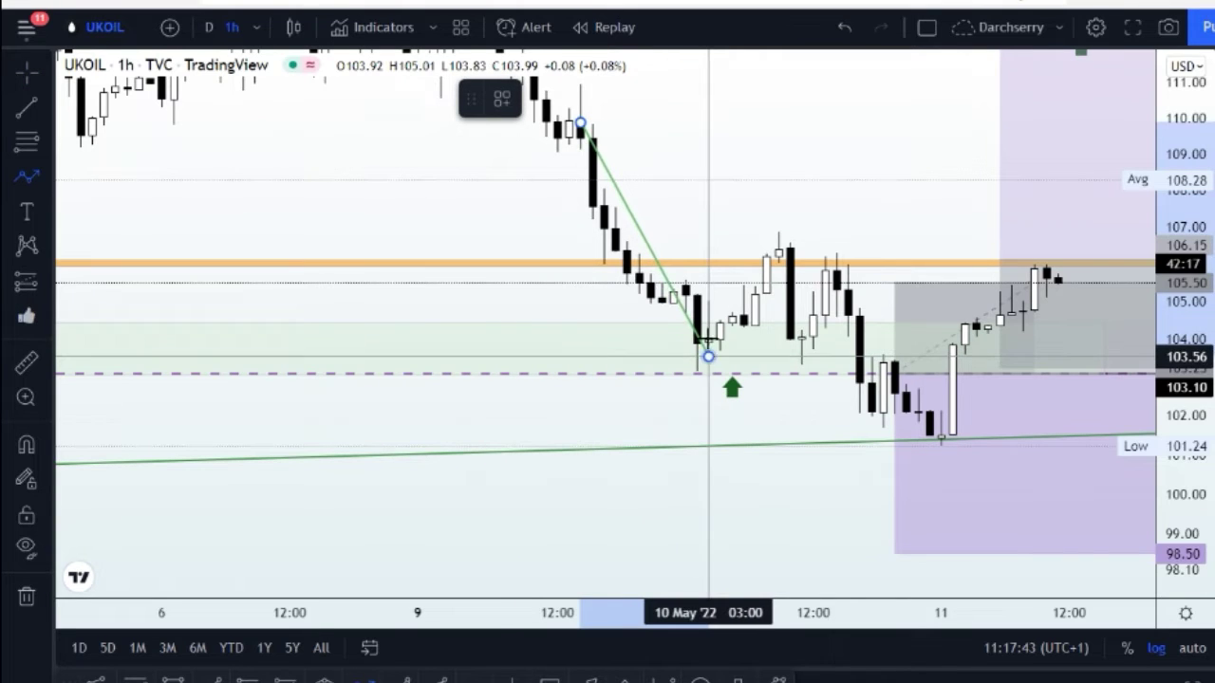
left_click(708, 356)
left_click(766, 241)
left_click(802, 300)
left_click(857, 170)
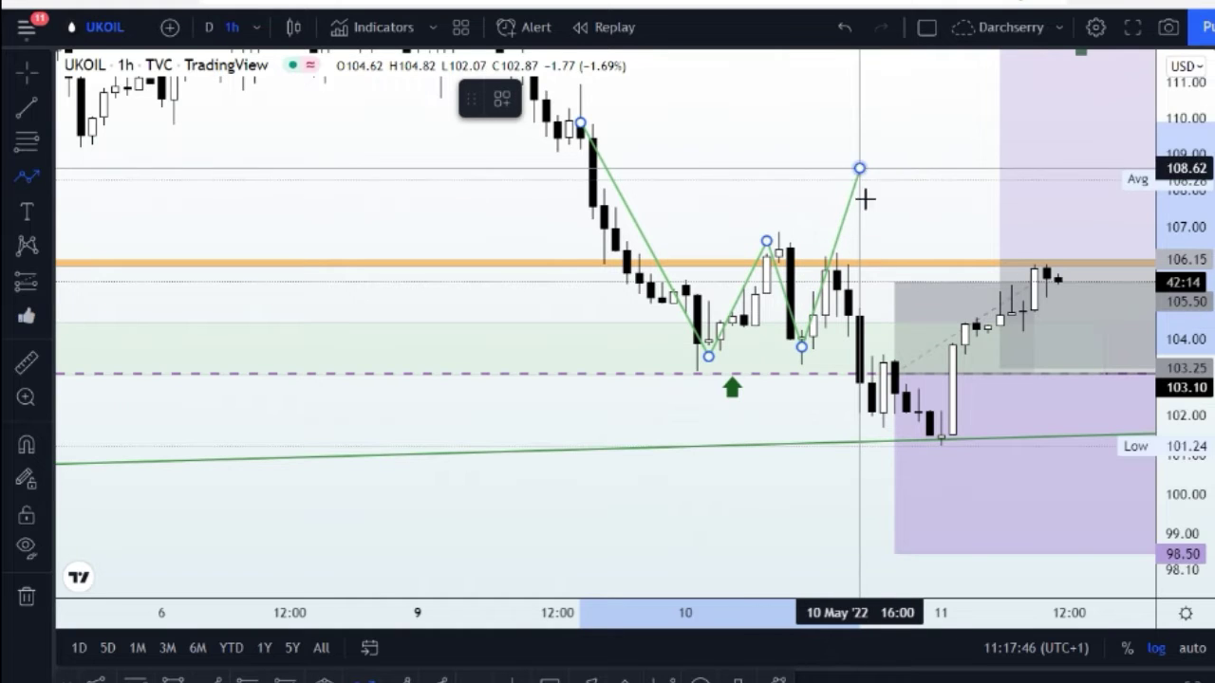
left_click(906, 261)
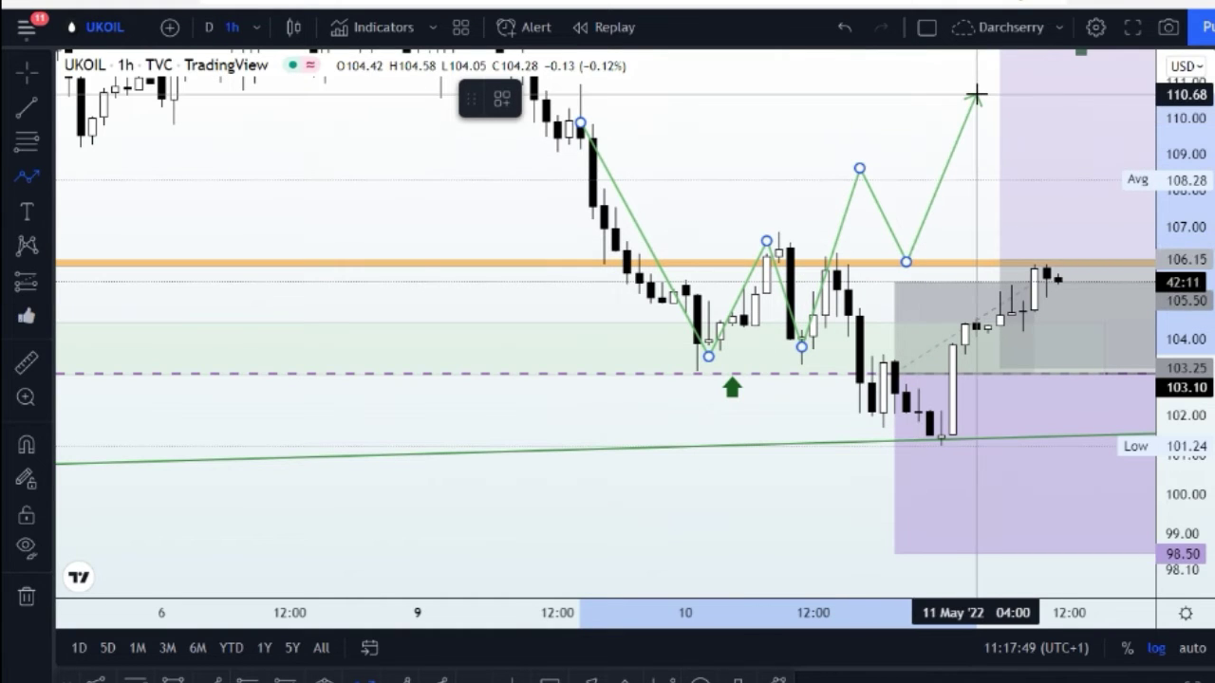
key("Escape")
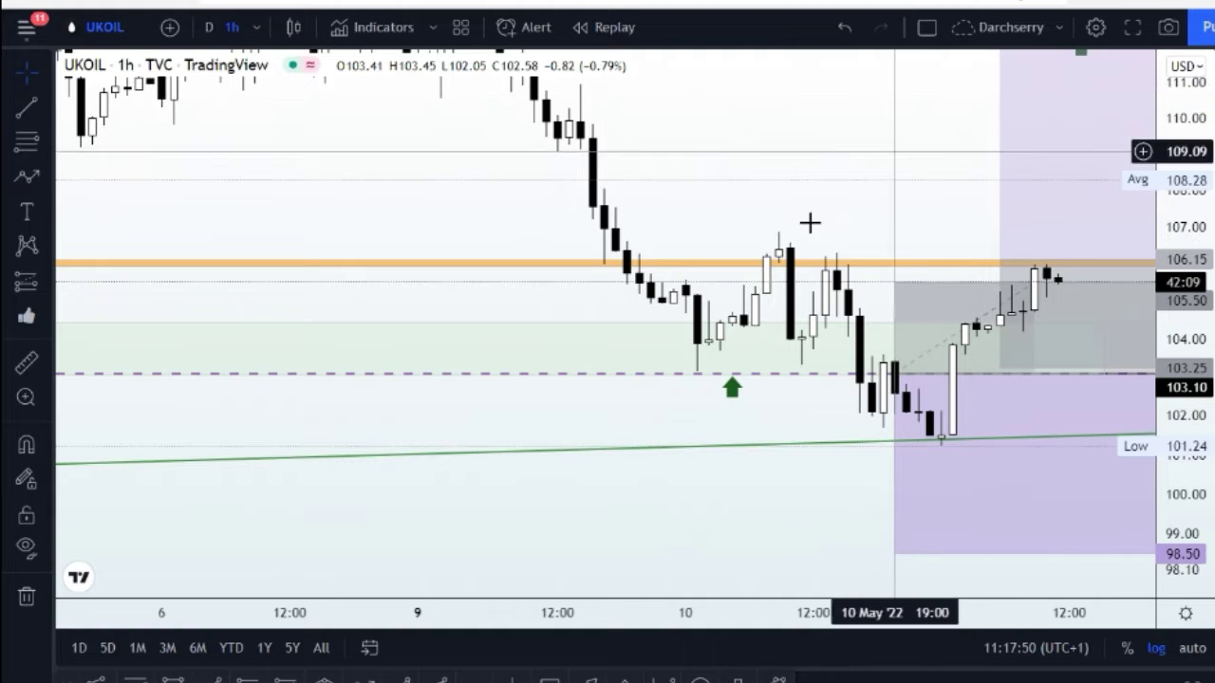
Sketch a bearish path from the orange level to the green trendline with small swings above the dashed line, and discard it.
scroll(816, 190, "down", 5)
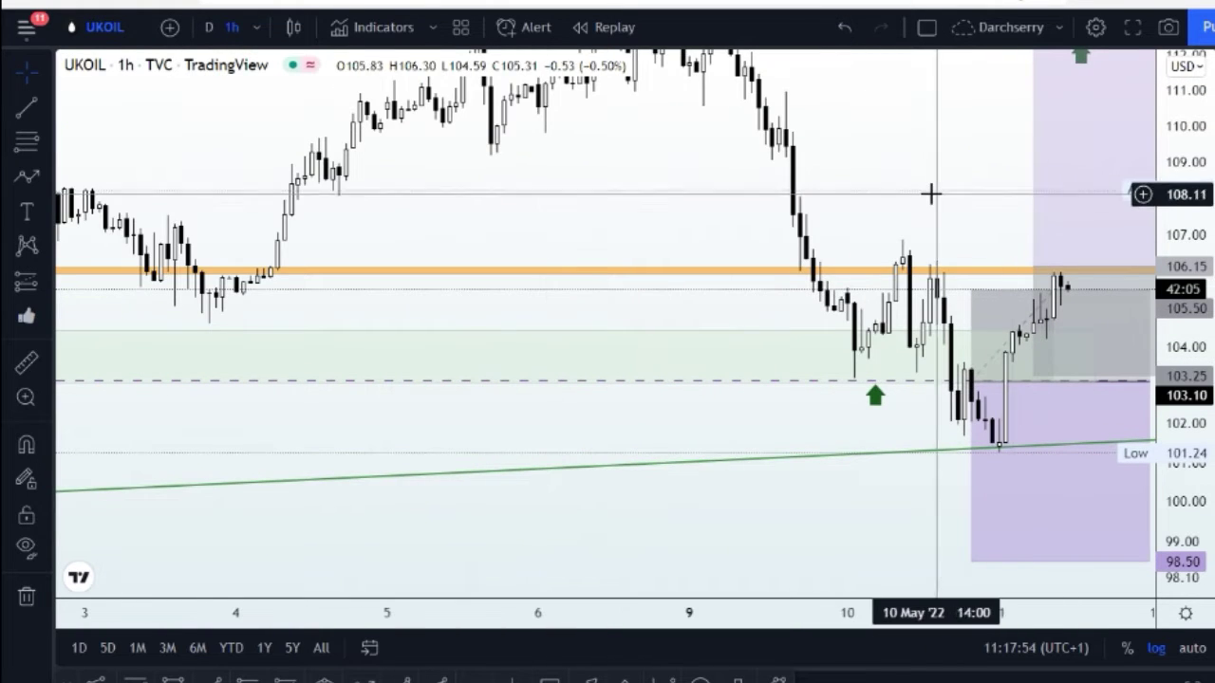
scroll(919, 192, "up", 4)
left_click_drag(1200, 330, 1187, 258)
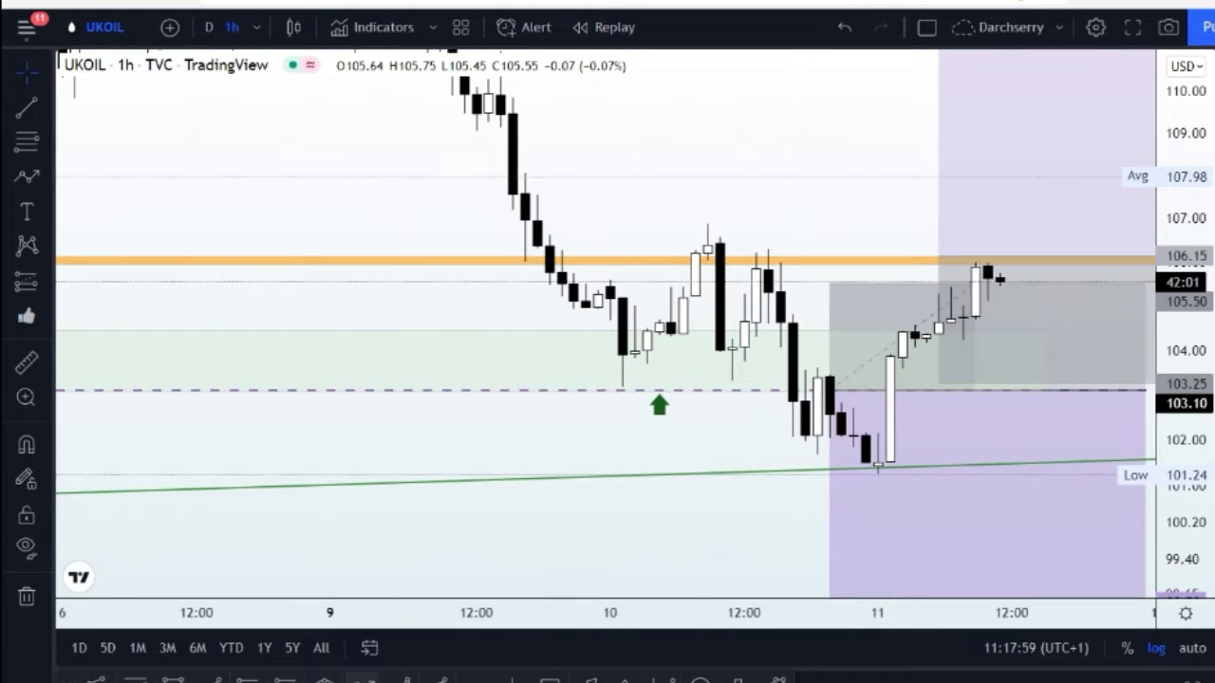
left_click(366, 677)
left_click(707, 248)
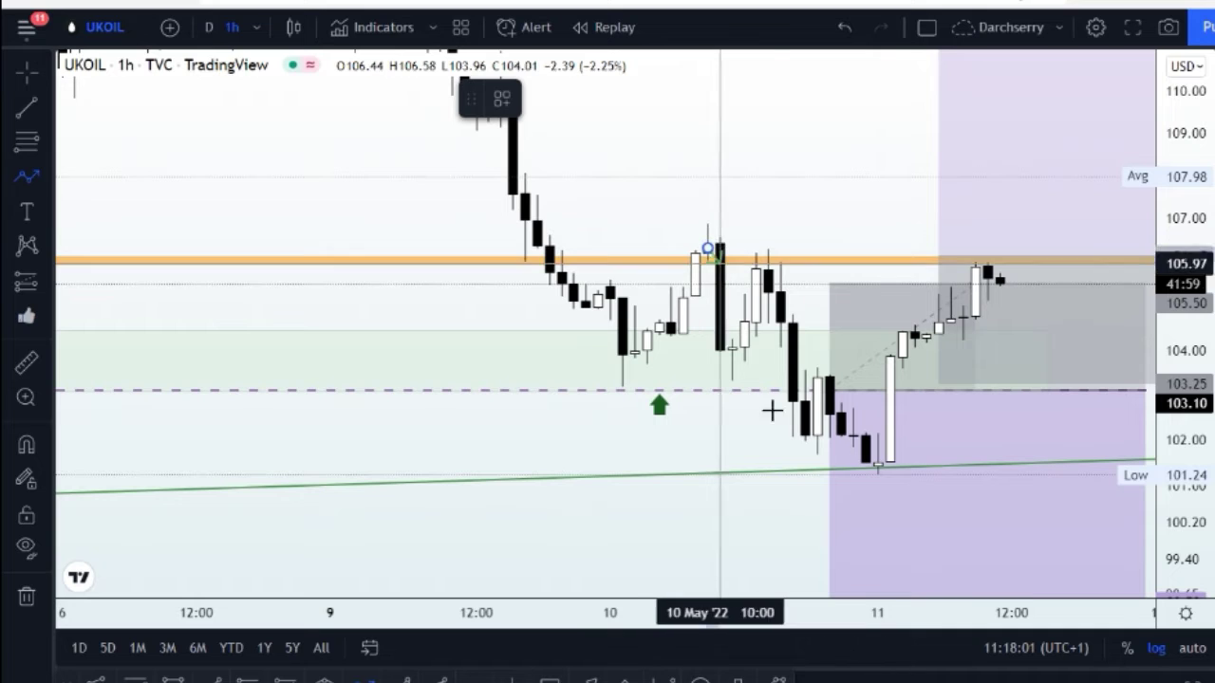
left_click(780, 462)
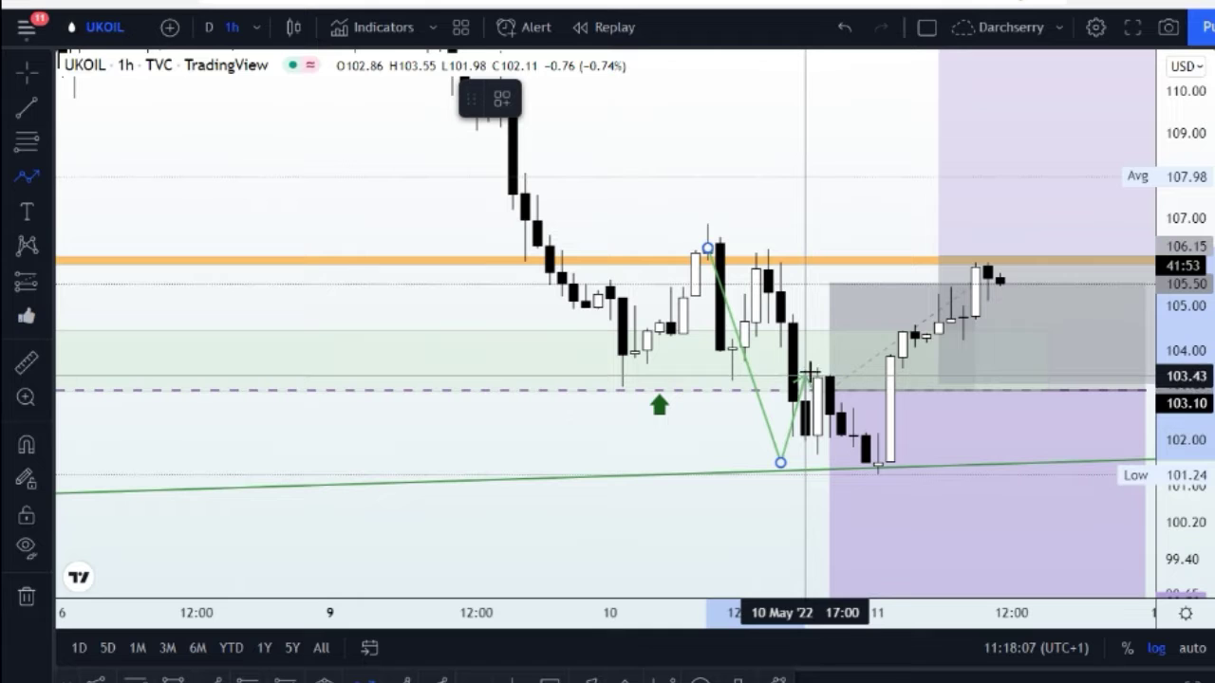
left_click(817, 354)
left_click(841, 396)
left_click(853, 354)
left_click(865, 386)
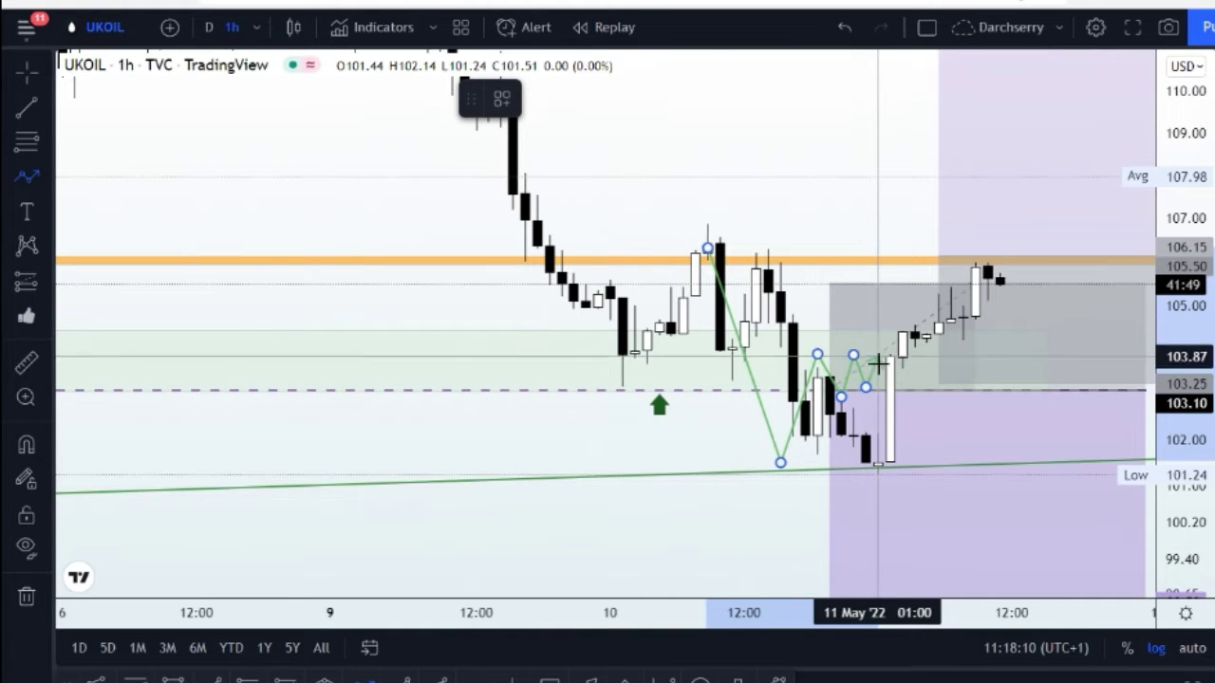
left_click(878, 355)
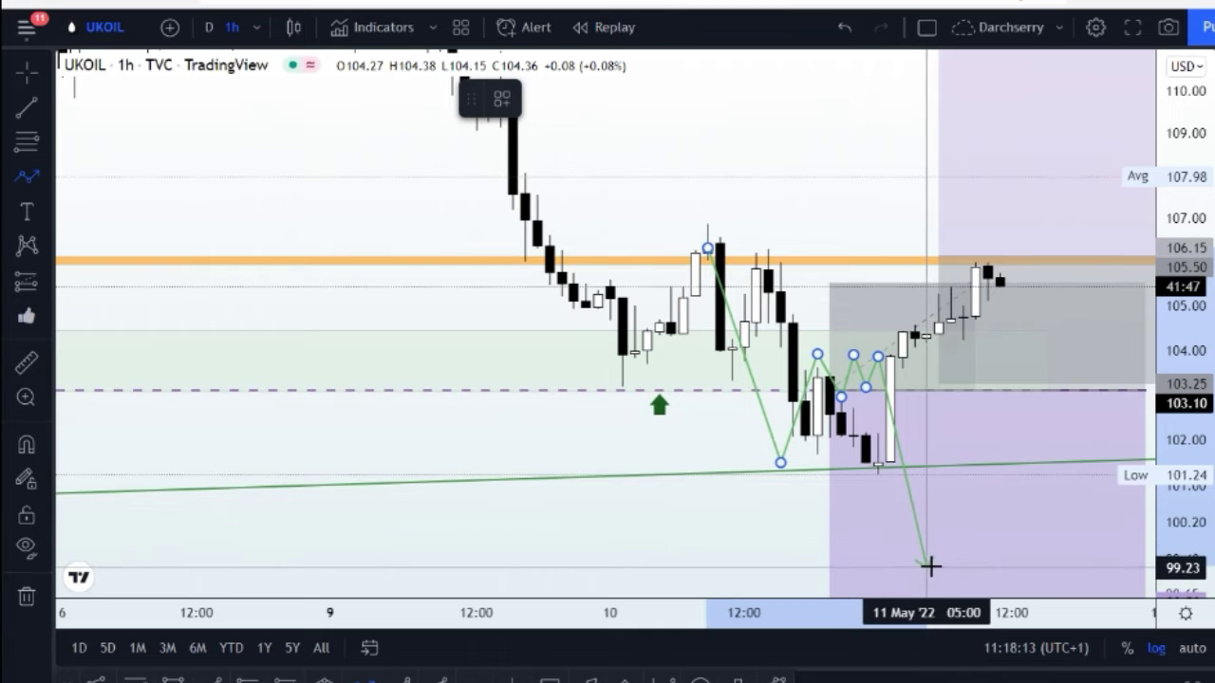
key("Escape")
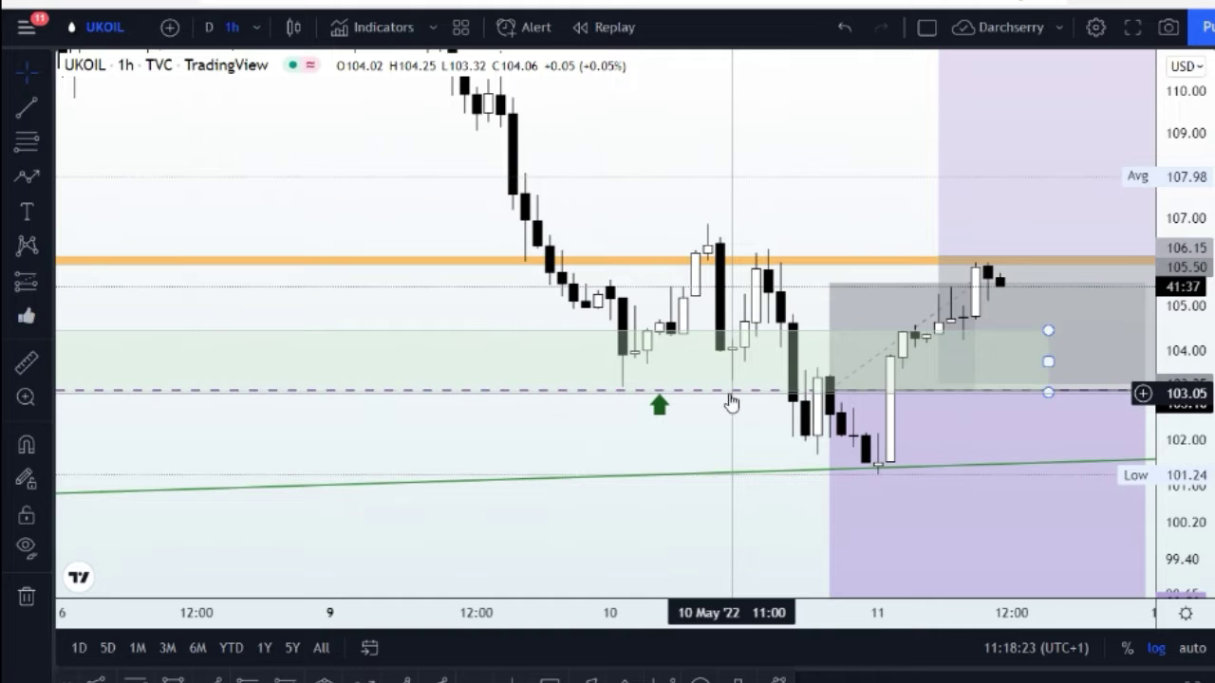
left_click_drag(754, 428, 688, 400)
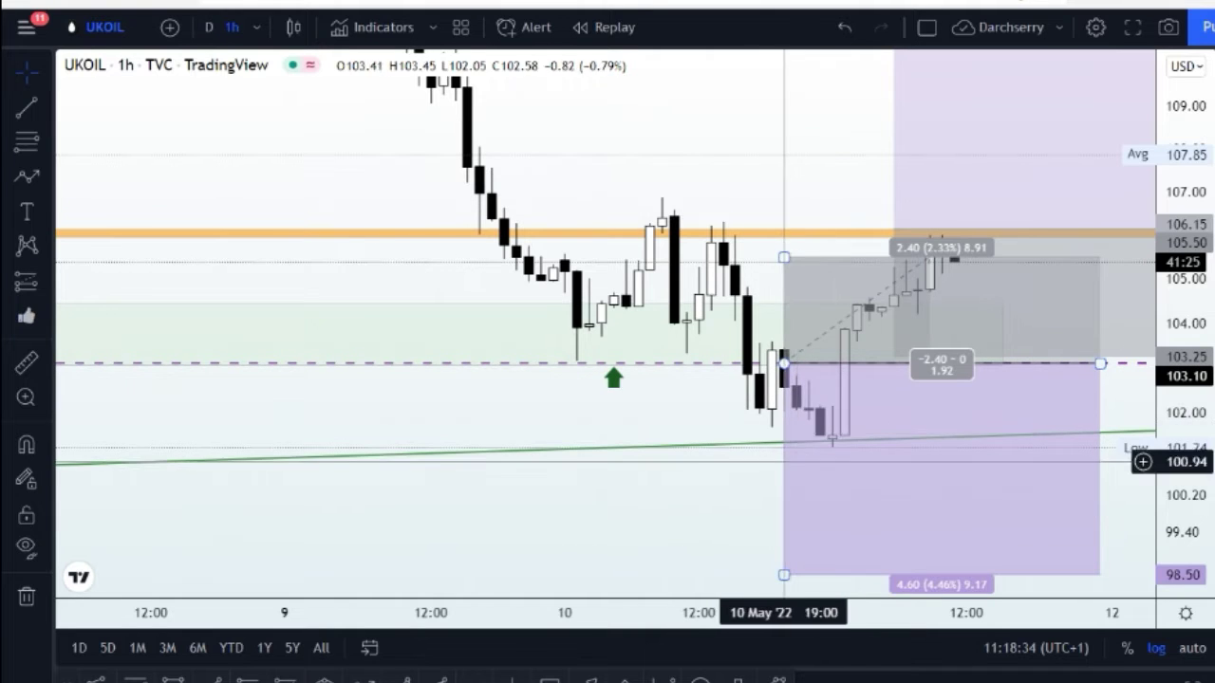
left_click(364, 679)
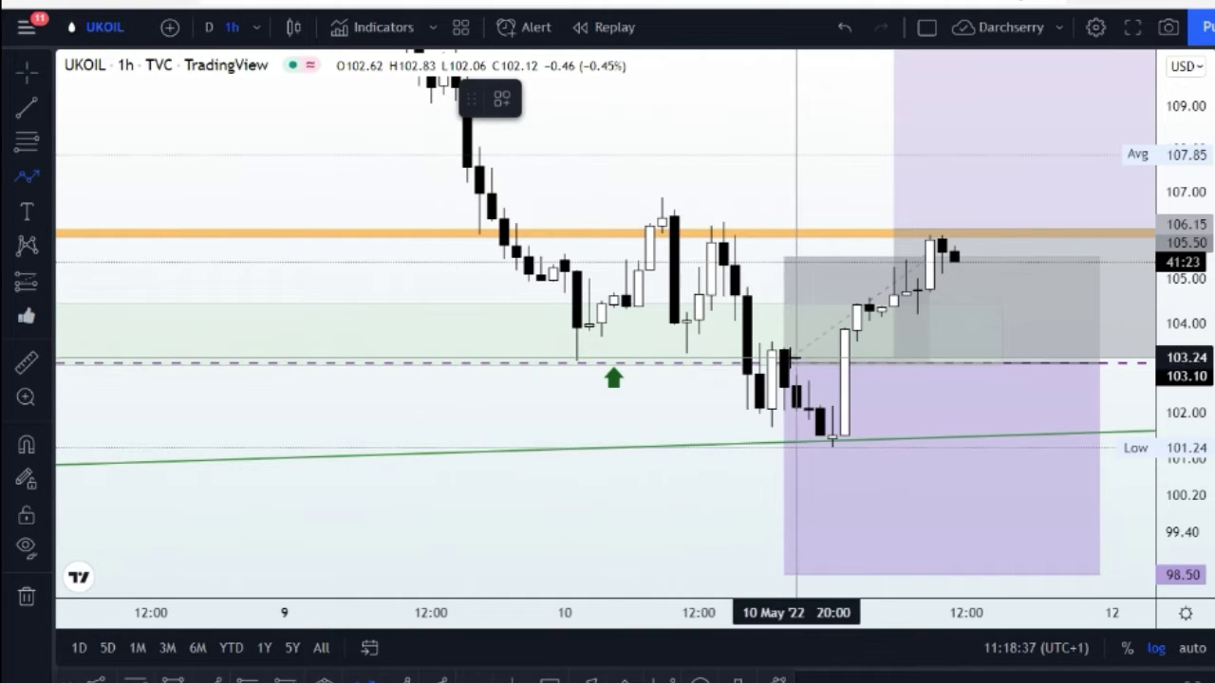
left_click(796, 358)
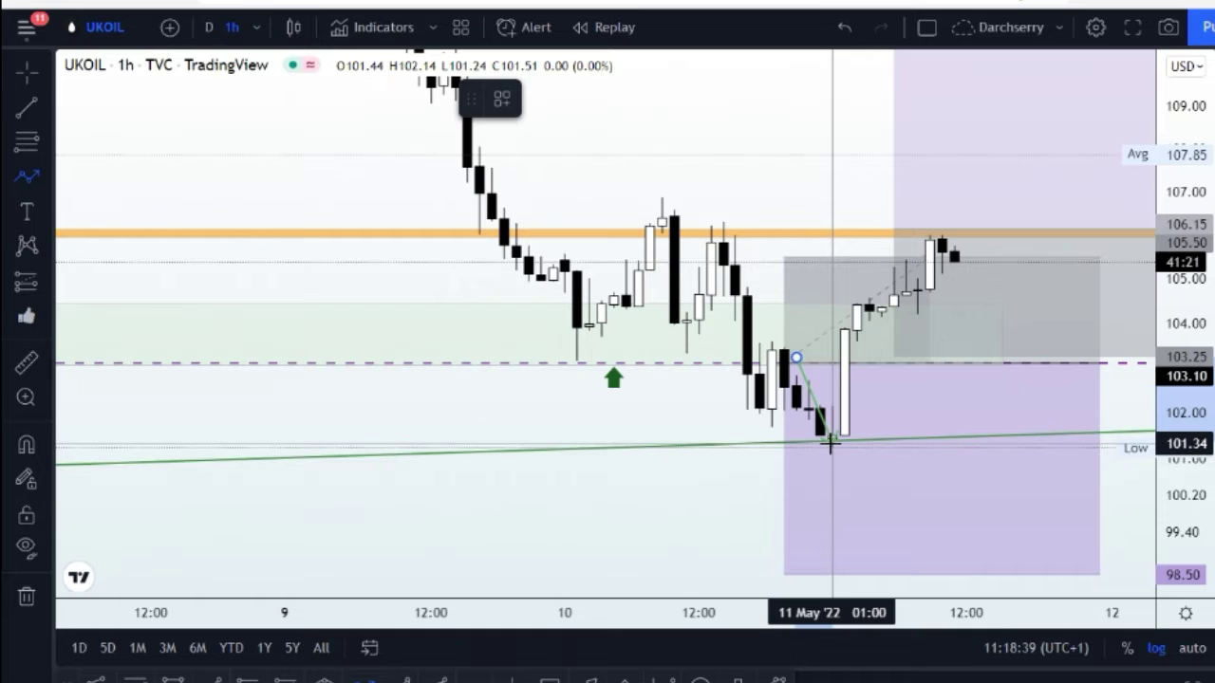
scroll(829, 440, "down", 2)
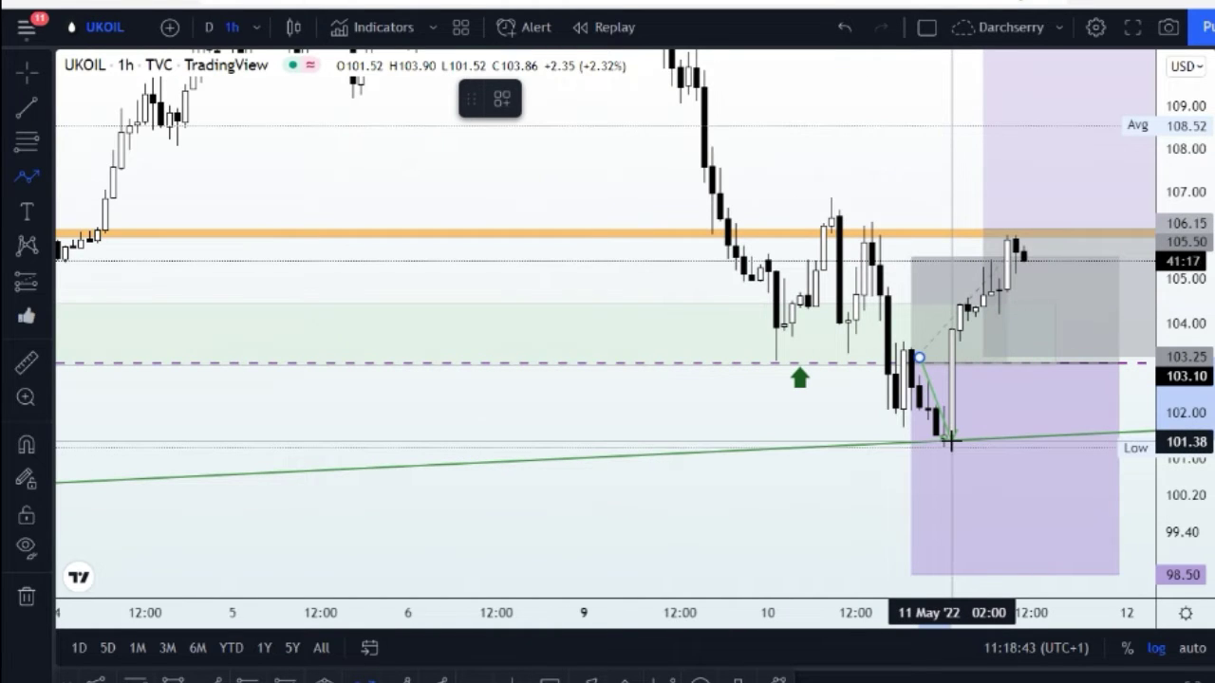
scroll(933, 418, "up", 3)
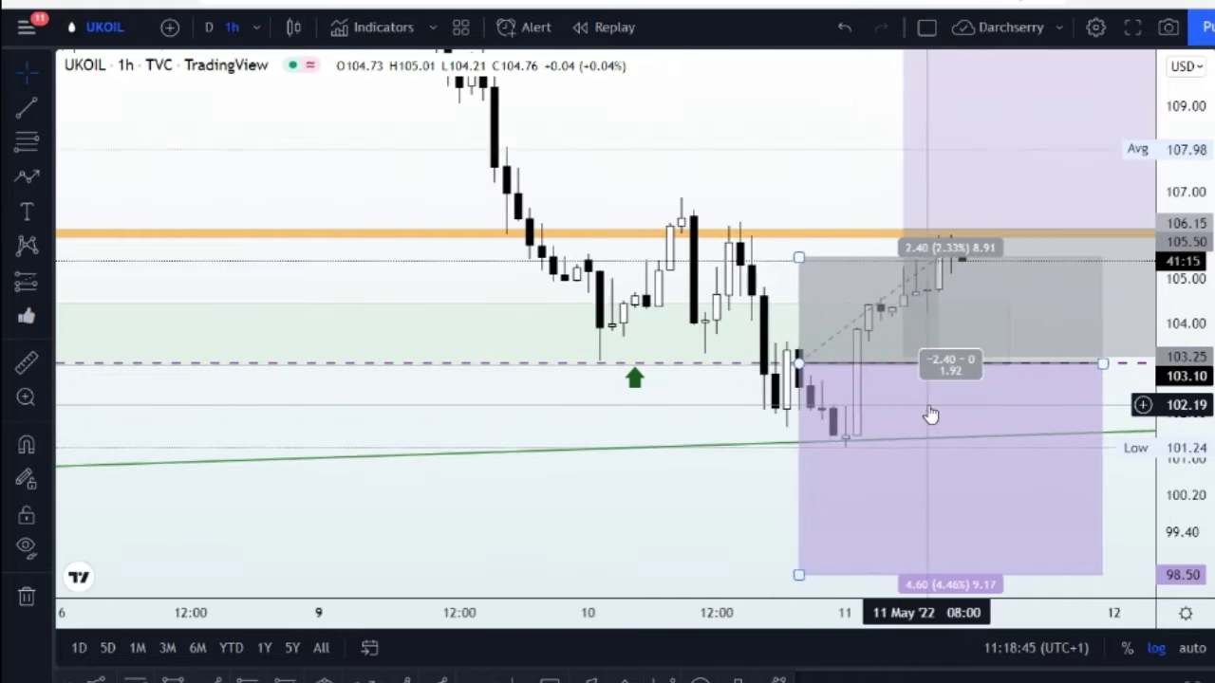
Trace a path along the 9 to 11 May price swings, ending at the orange level at about 106.10, and discard it.
scroll(762, 351, "down", 3)
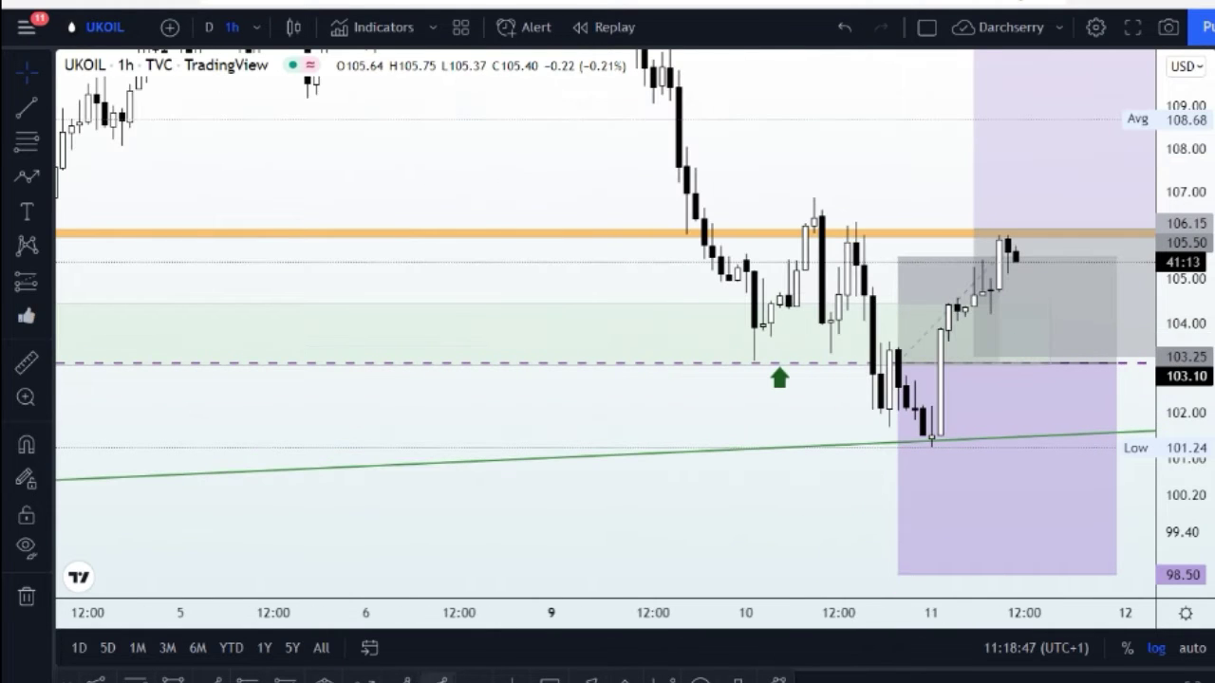
left_click(670, 83)
left_click(754, 329)
left_click(813, 196)
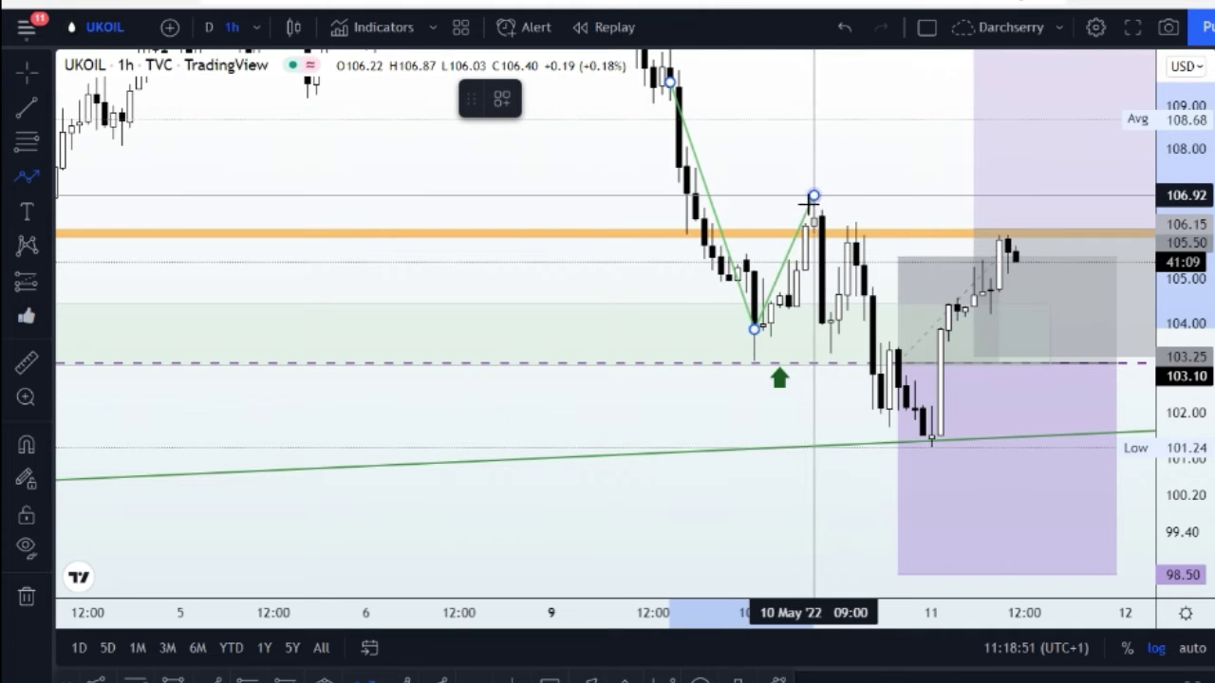
left_click(830, 351)
left_click(864, 248)
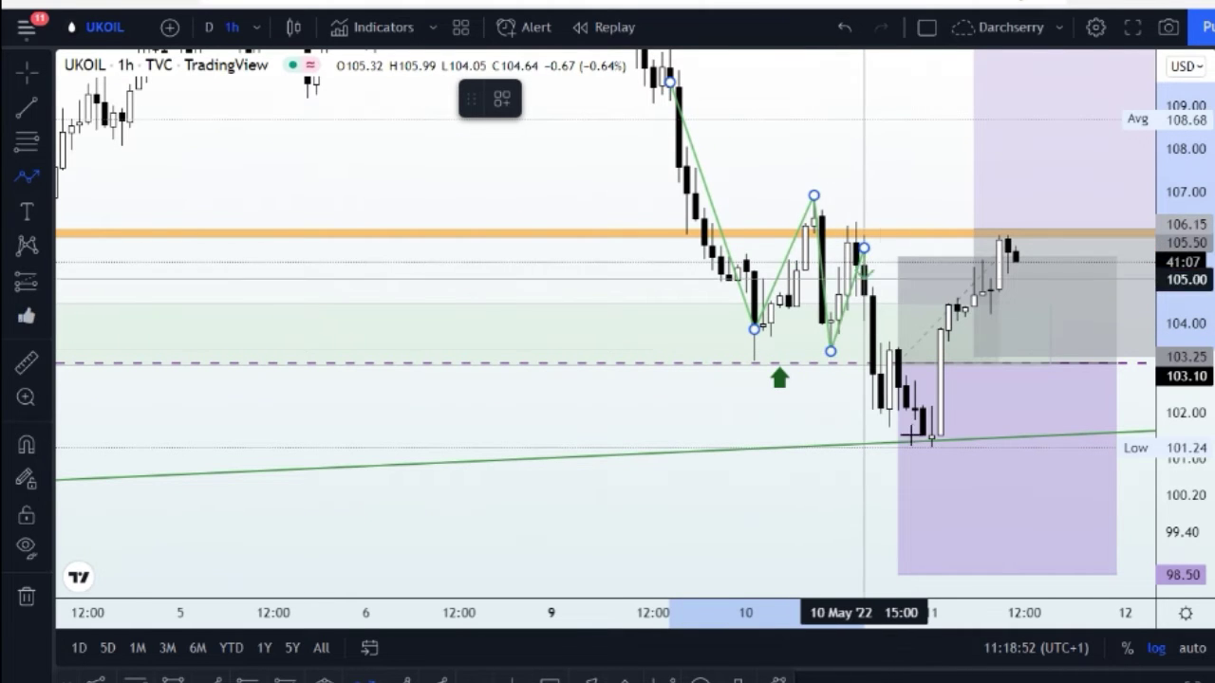
left_click(923, 457)
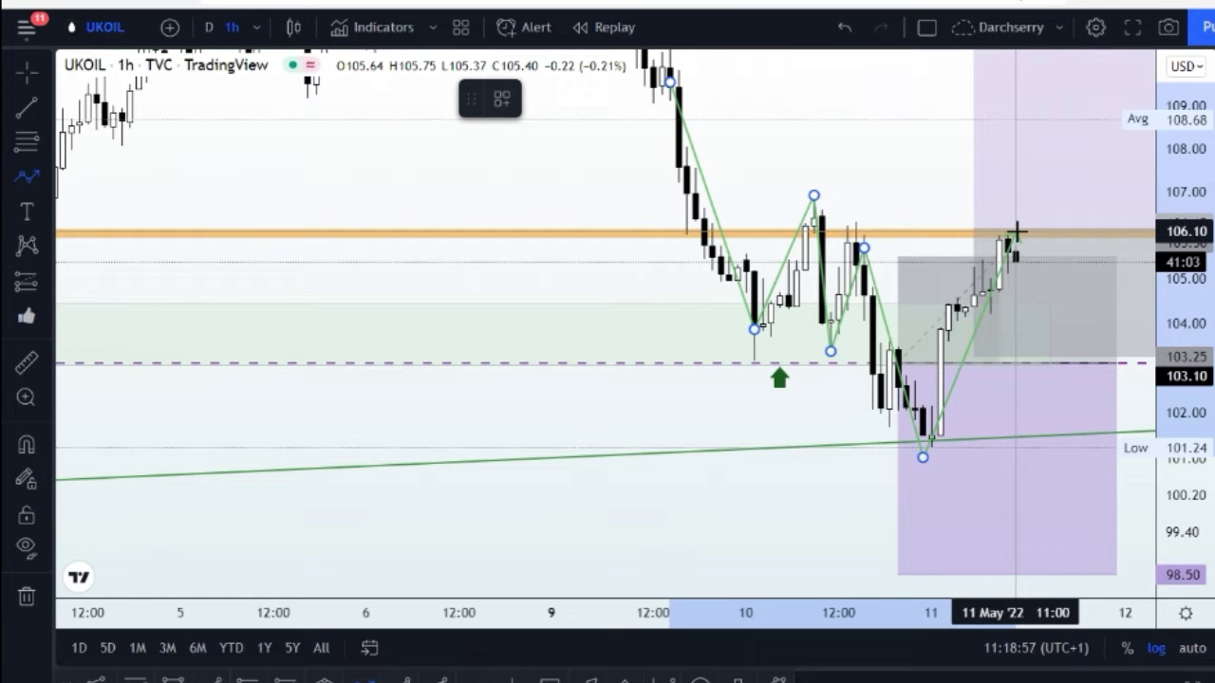
left_click(1016, 230)
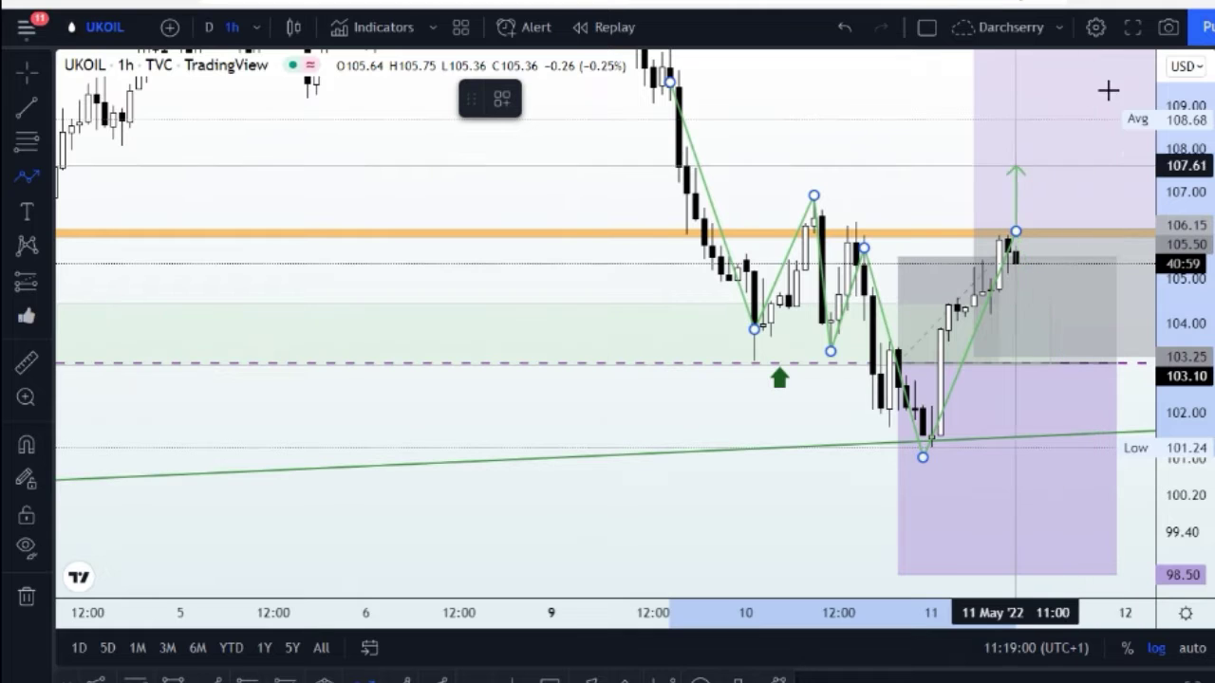
key("Escape")
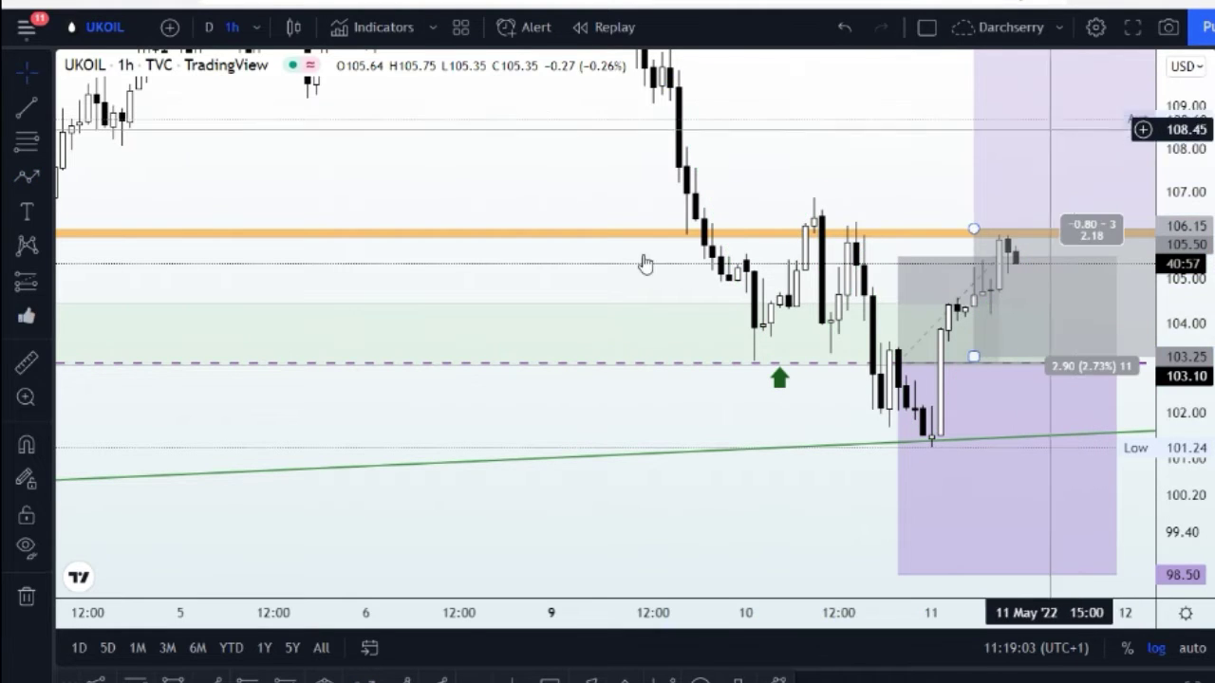
Reset the chart view and switch the UKOIL chart to the 3-hour timeframe.
right_click(475, 122)
left_click(548, 138)
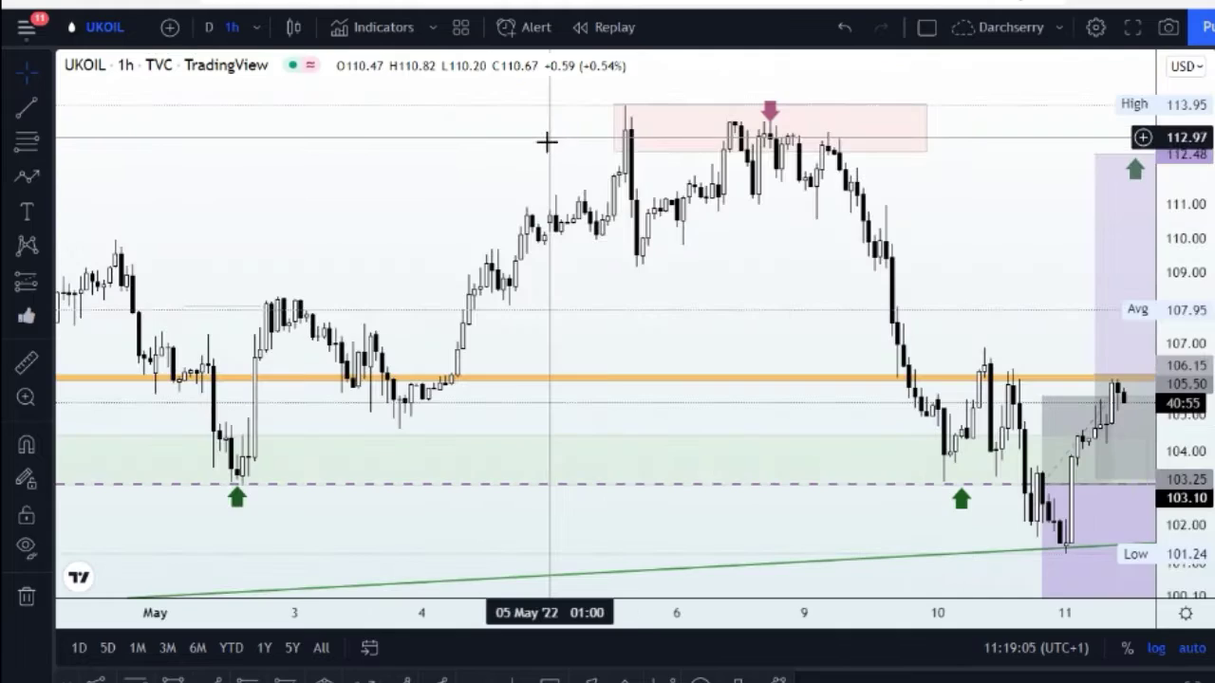
left_click(256, 29)
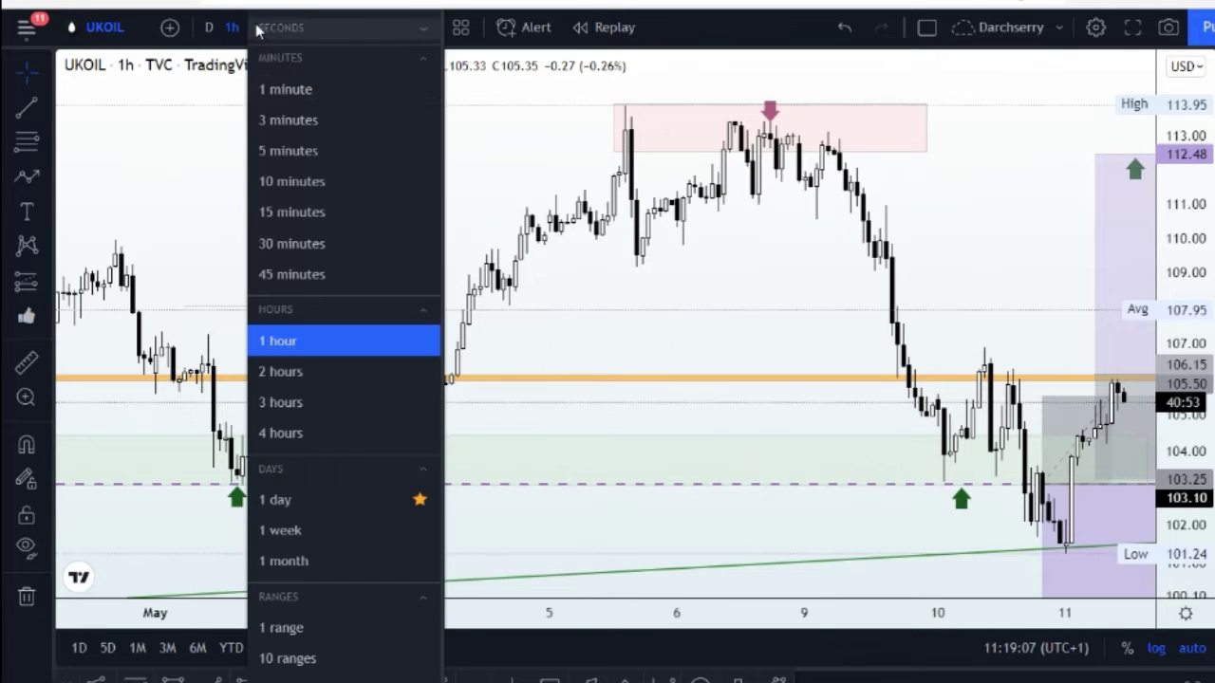
left_click(285, 406)
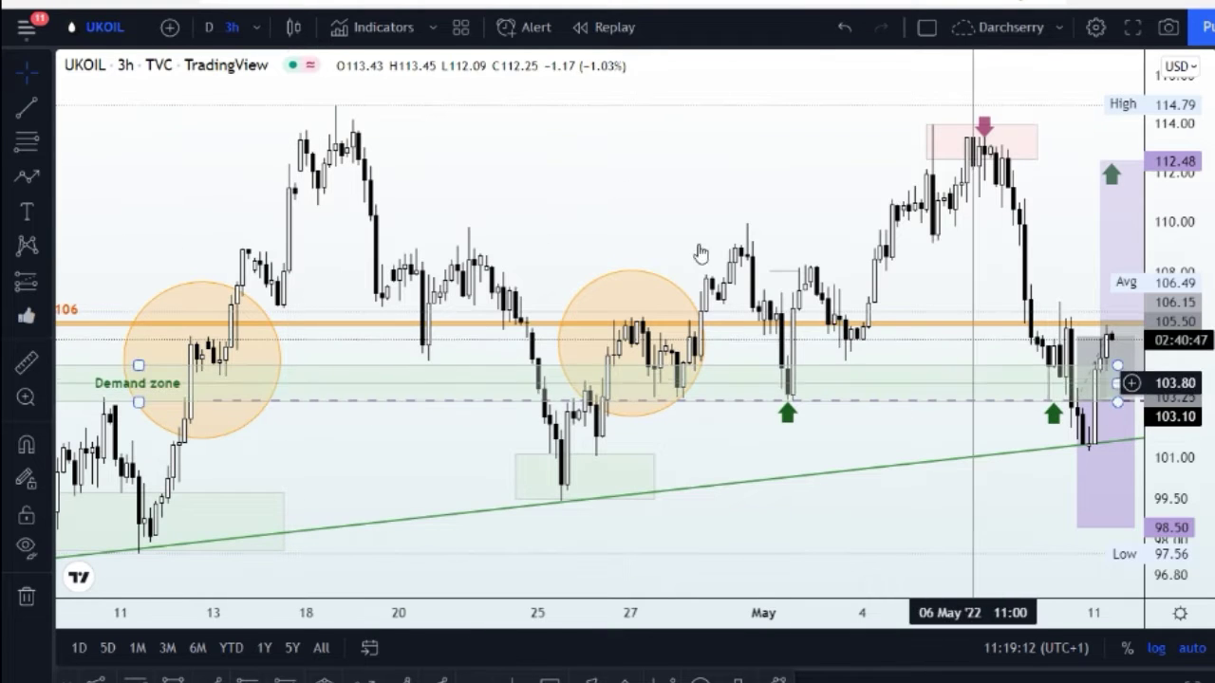
Switch the chart to the 1-day timeframe and select the April orange circle over the demand zone.
left_click(217, 30)
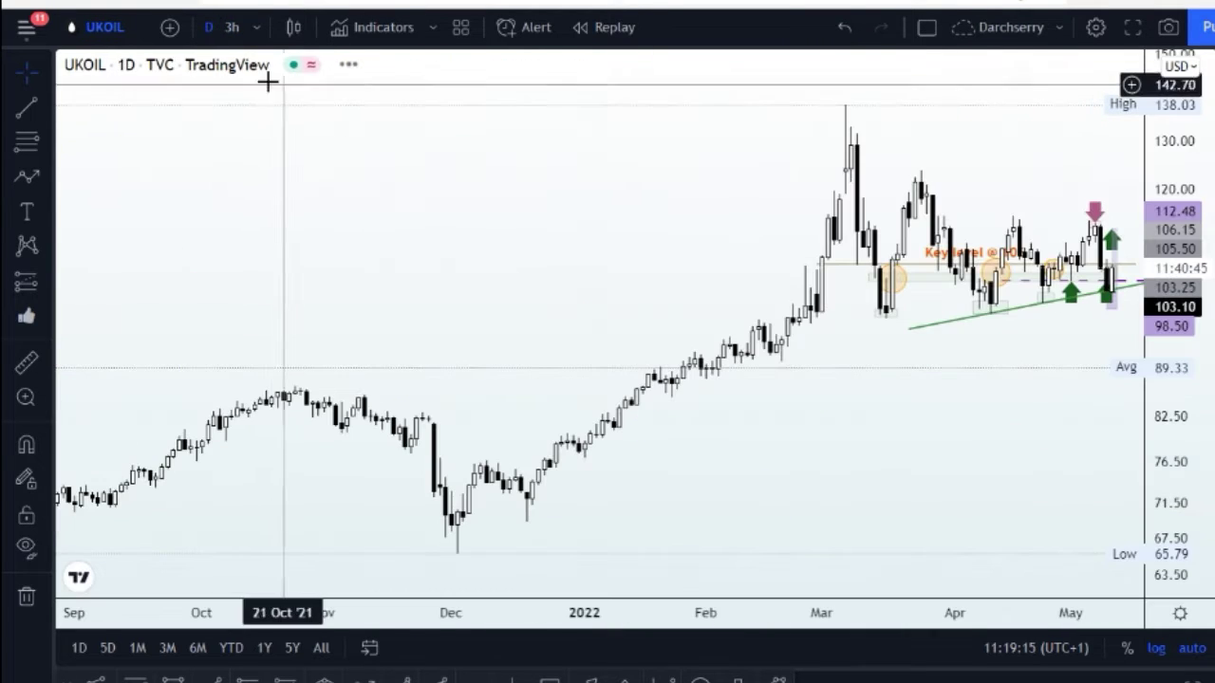
scroll(993, 399, "up", 5)
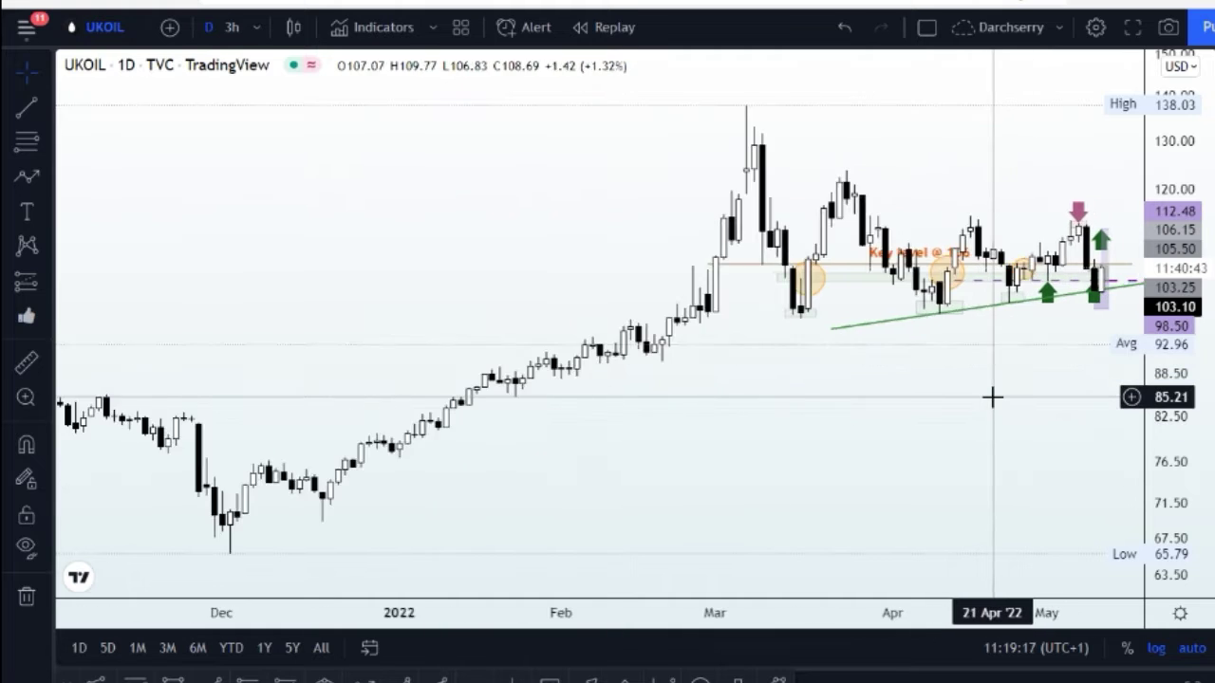
scroll(977, 400, "up", 3)
scroll(976, 393, "down", 3)
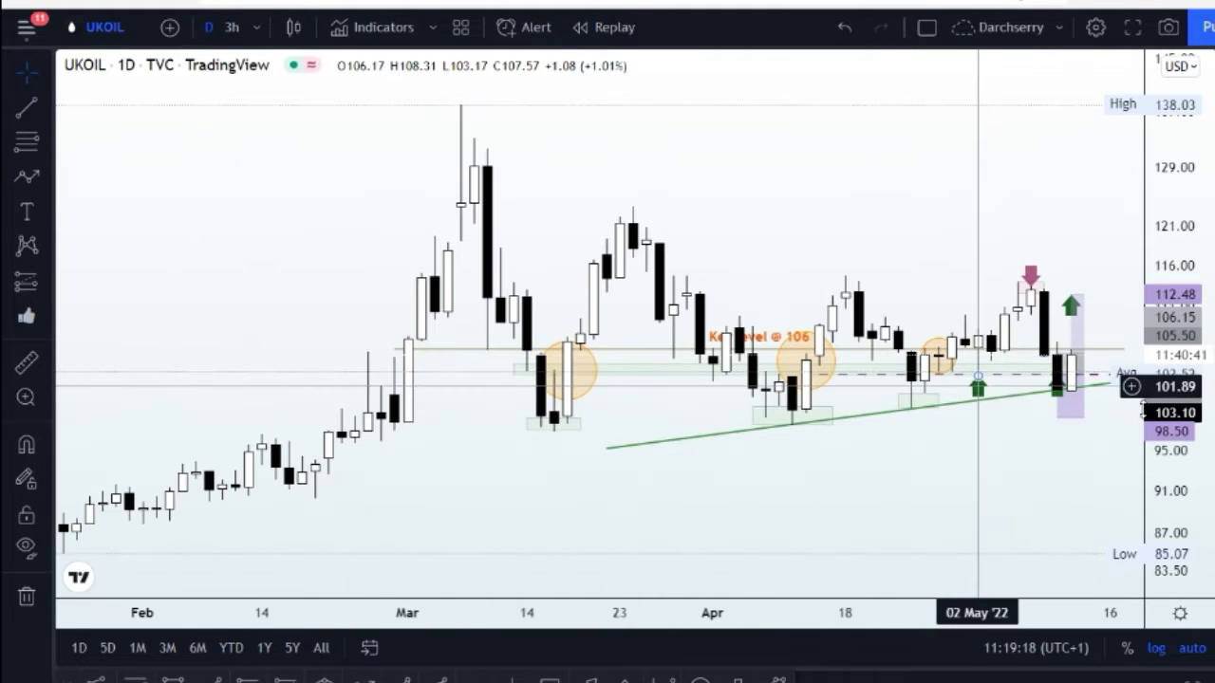
left_click_drag(1156, 341, 1156, 219)
scroll(1035, 515, "up", 3)
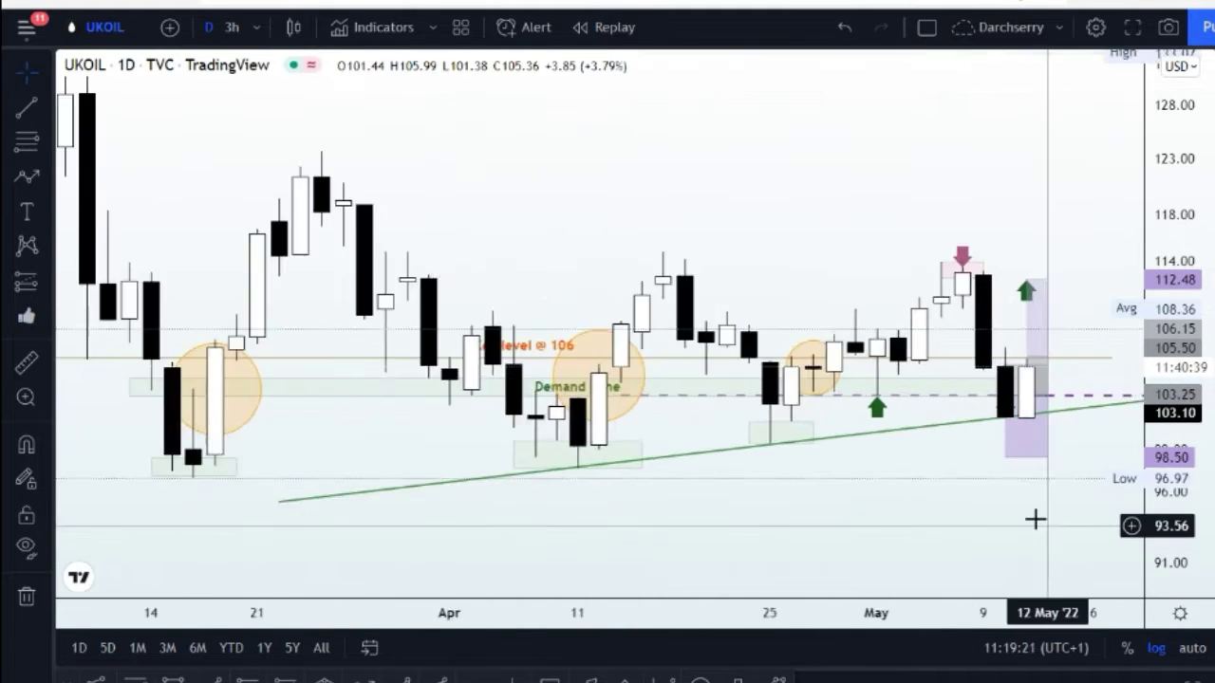
scroll(1030, 512, "down", 2)
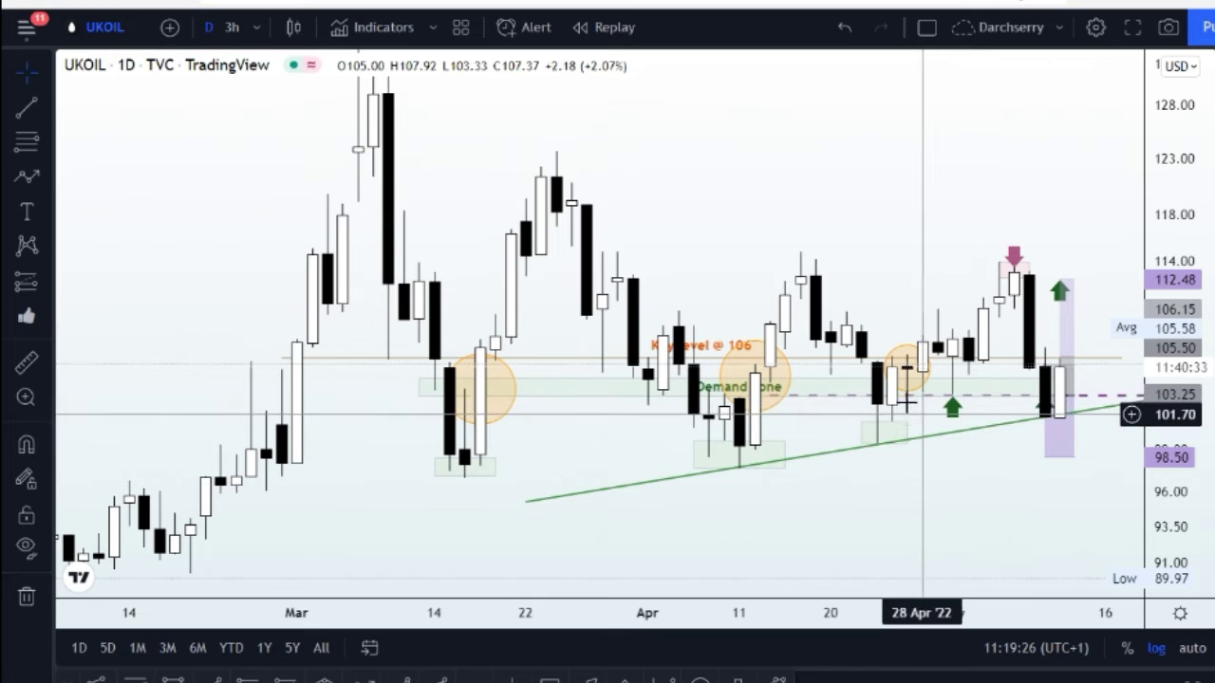
left_click(779, 408)
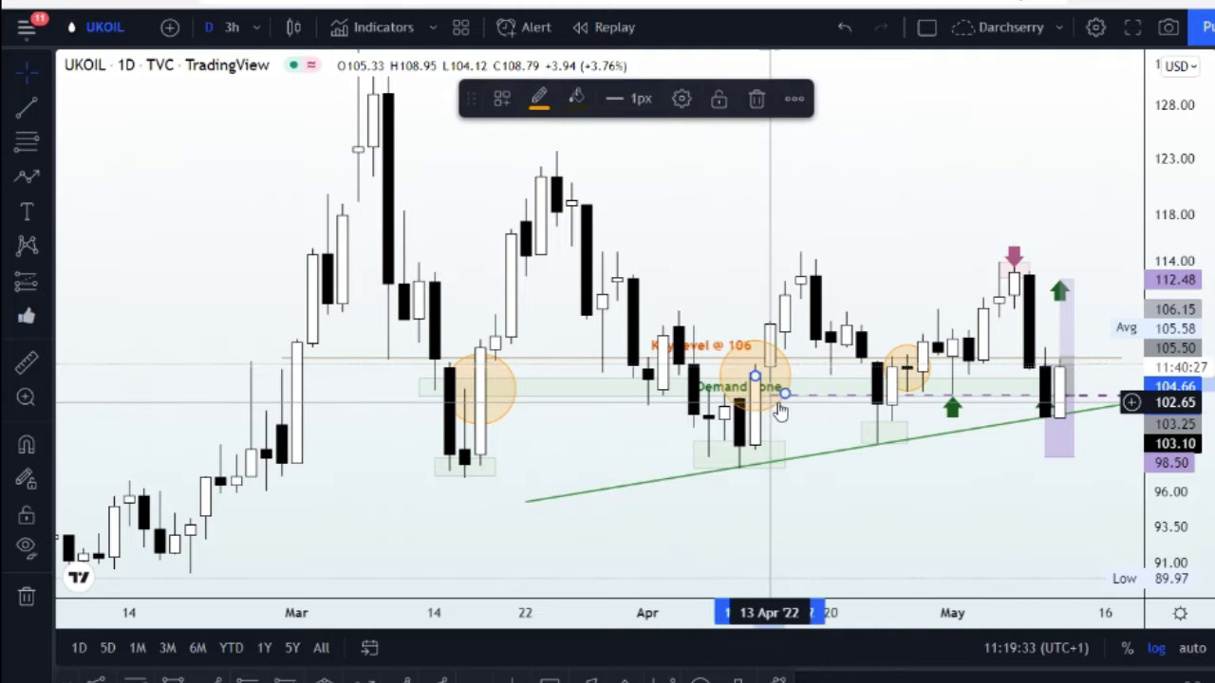
Delete the selected April circle over the demand zone, and try a circle around the 10 and 11 May candles at the trendline before discarding it.
key("Delete")
left_click_drag(1012, 497, 953, 470)
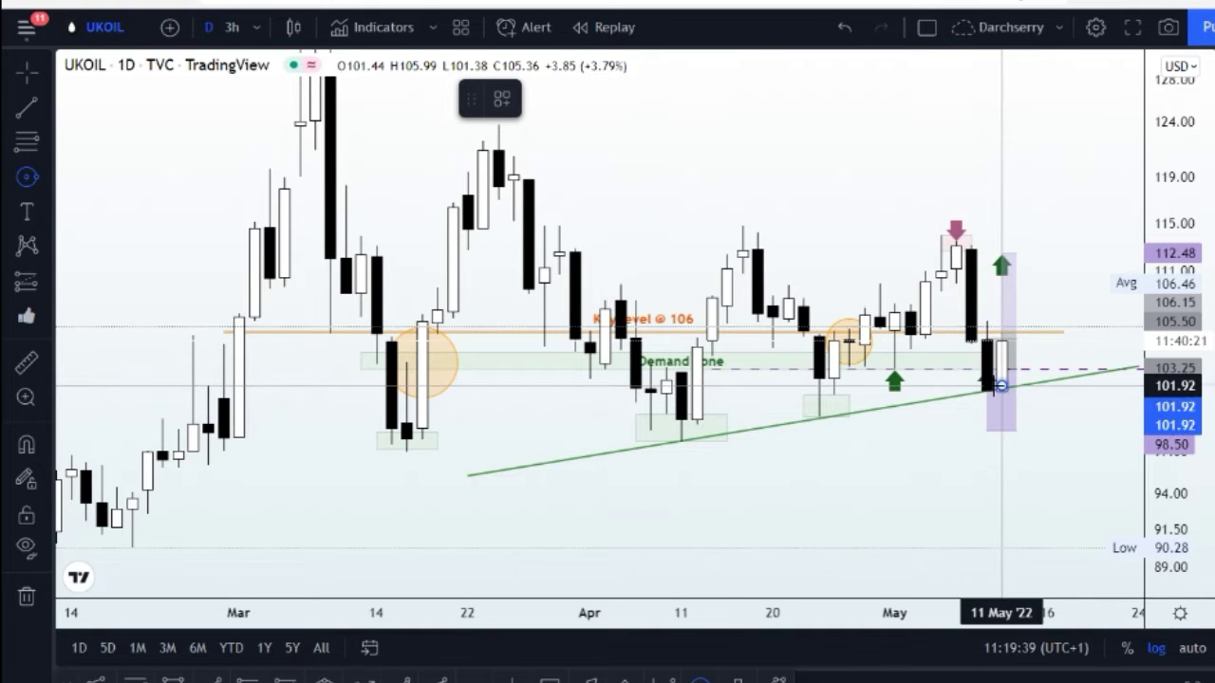
left_click_drag(1023, 415, 1032, 427)
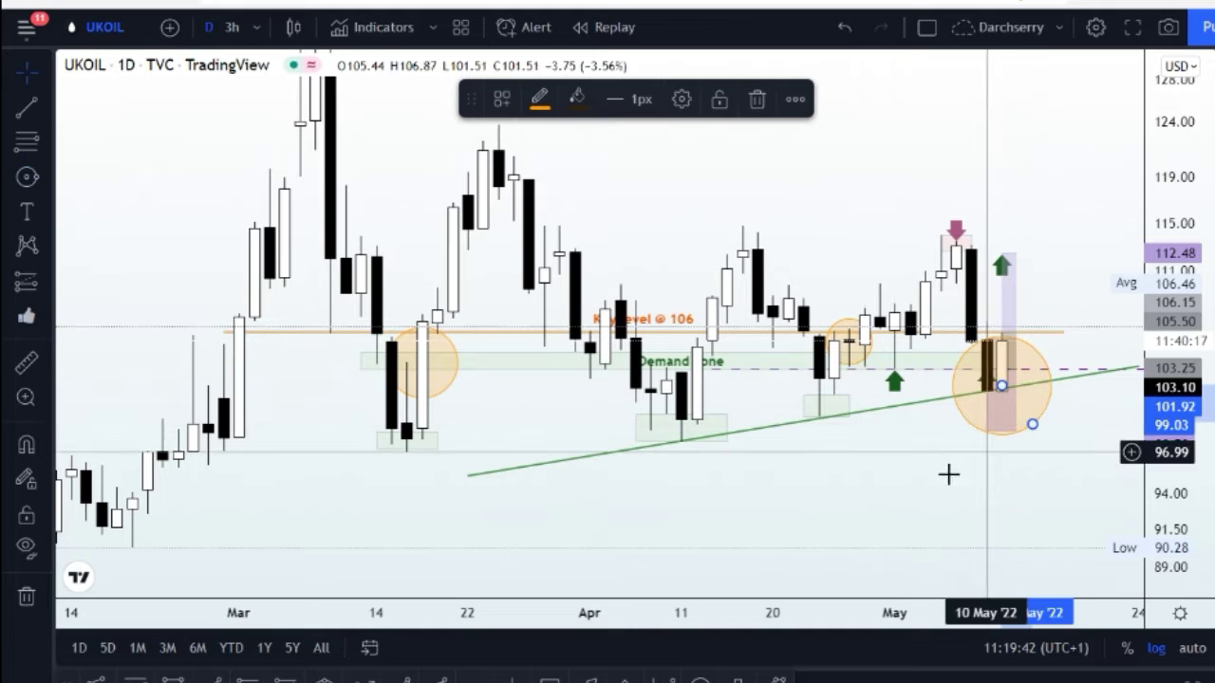
key("Delete")
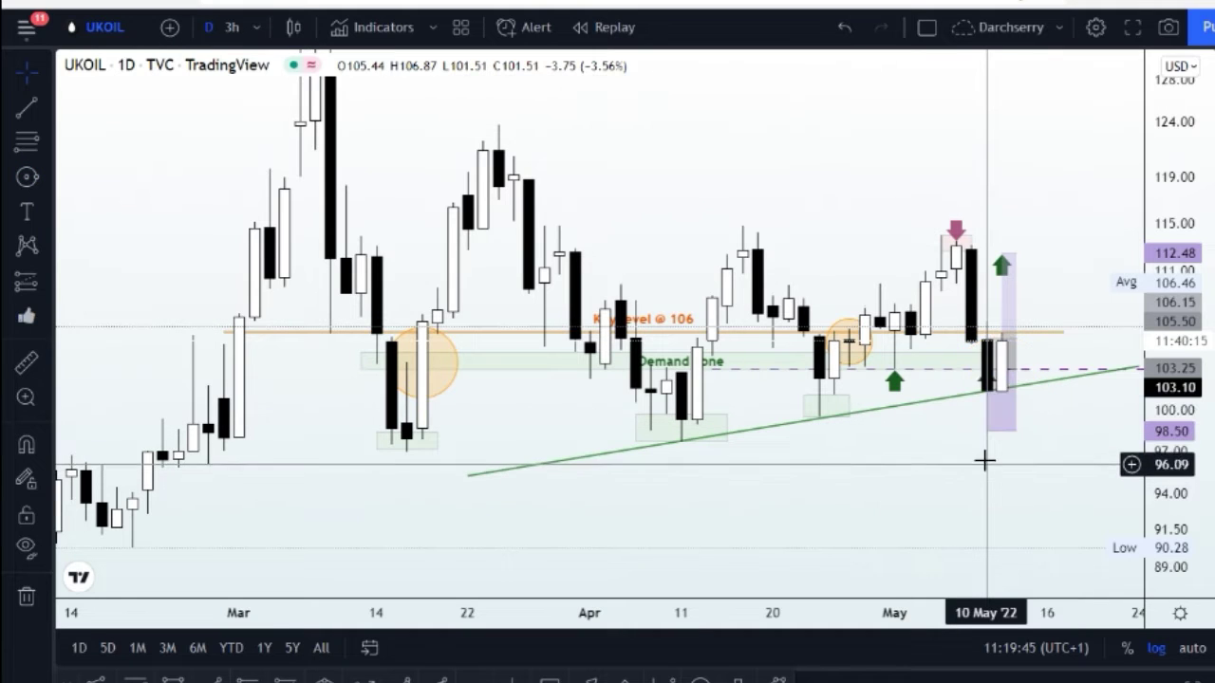
Sketch a bearish path from the 10 May candle to about 99.24, back to the dashed line and down to about 90.33, and discard it.
left_click_drag(1052, 480, 968, 466)
key("alt+t")
left_click(913, 357)
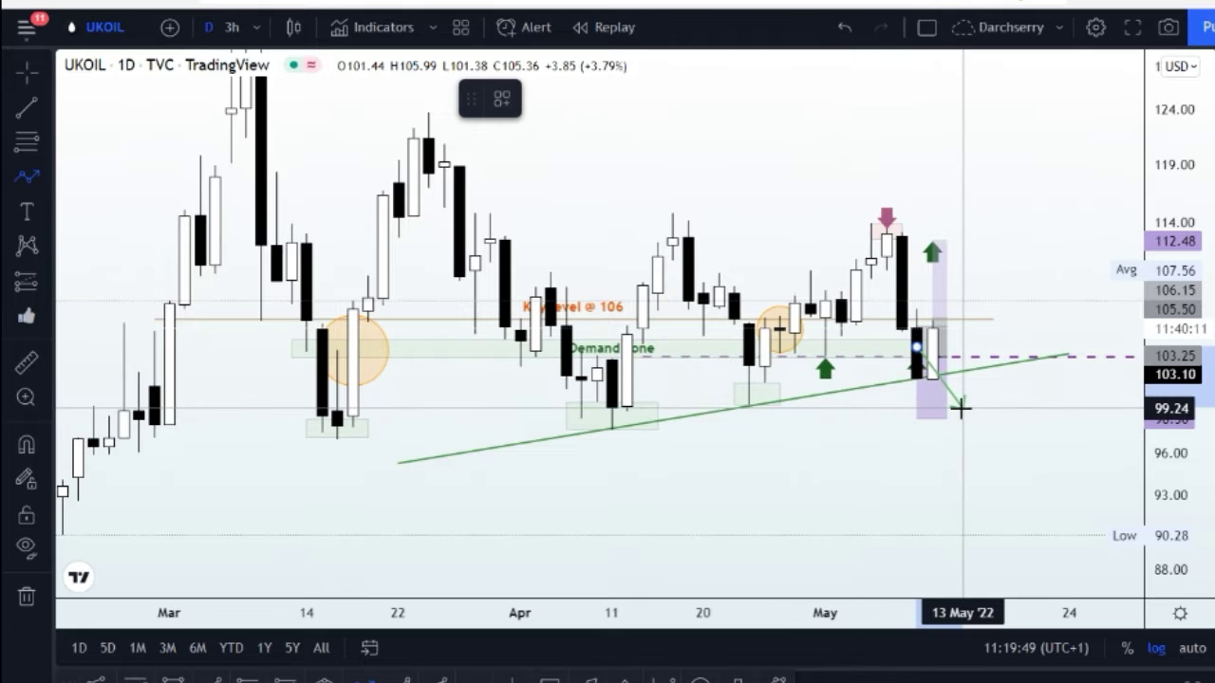
left_click(978, 361)
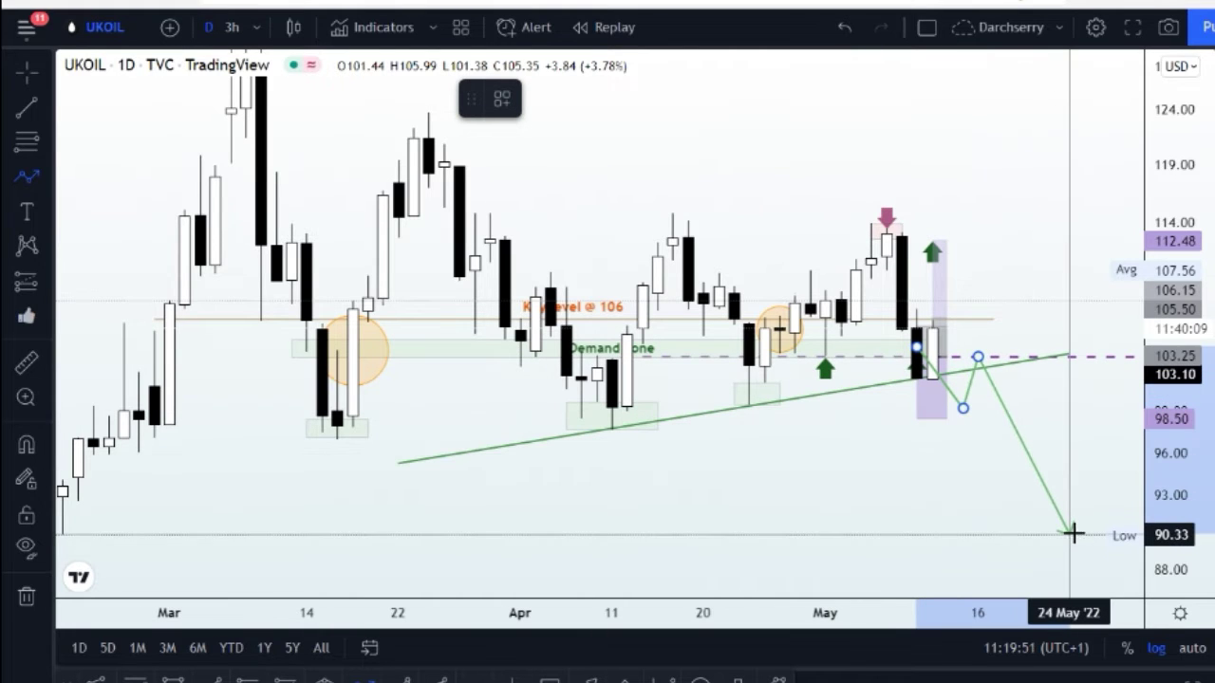
key("Escape")
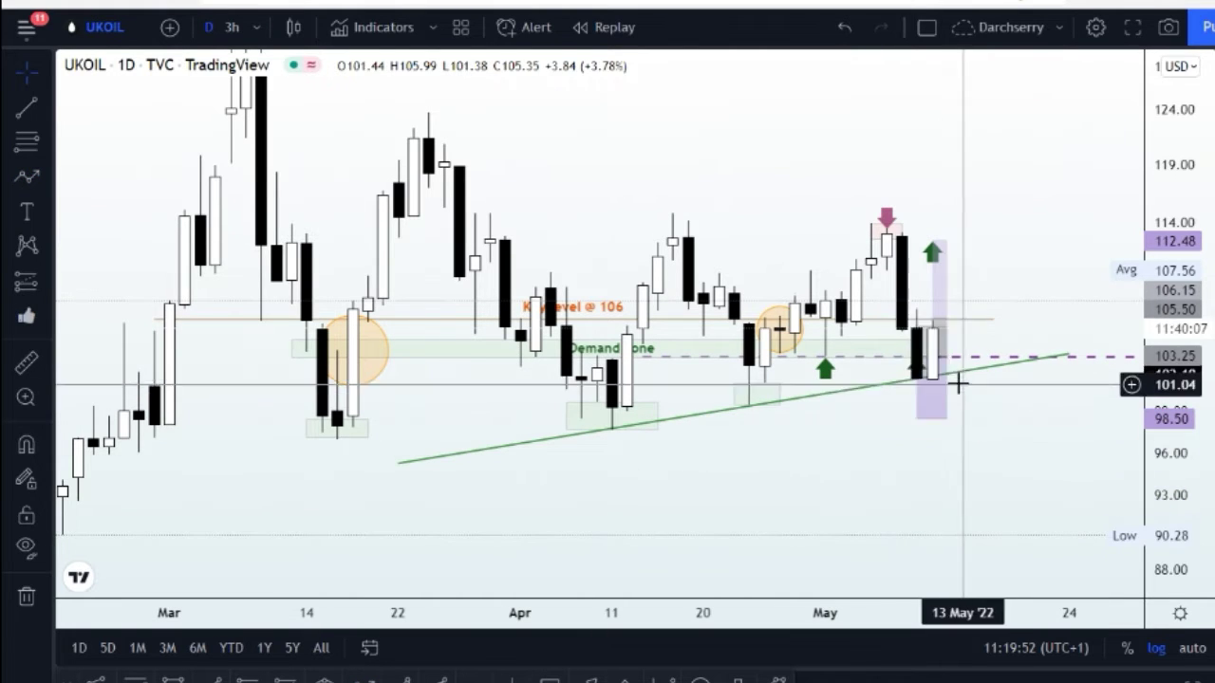
Switch the UKOIL chart to the 4-hour timeframe and reset the chart view.
left_click_drag(1173, 370, 1172, 247)
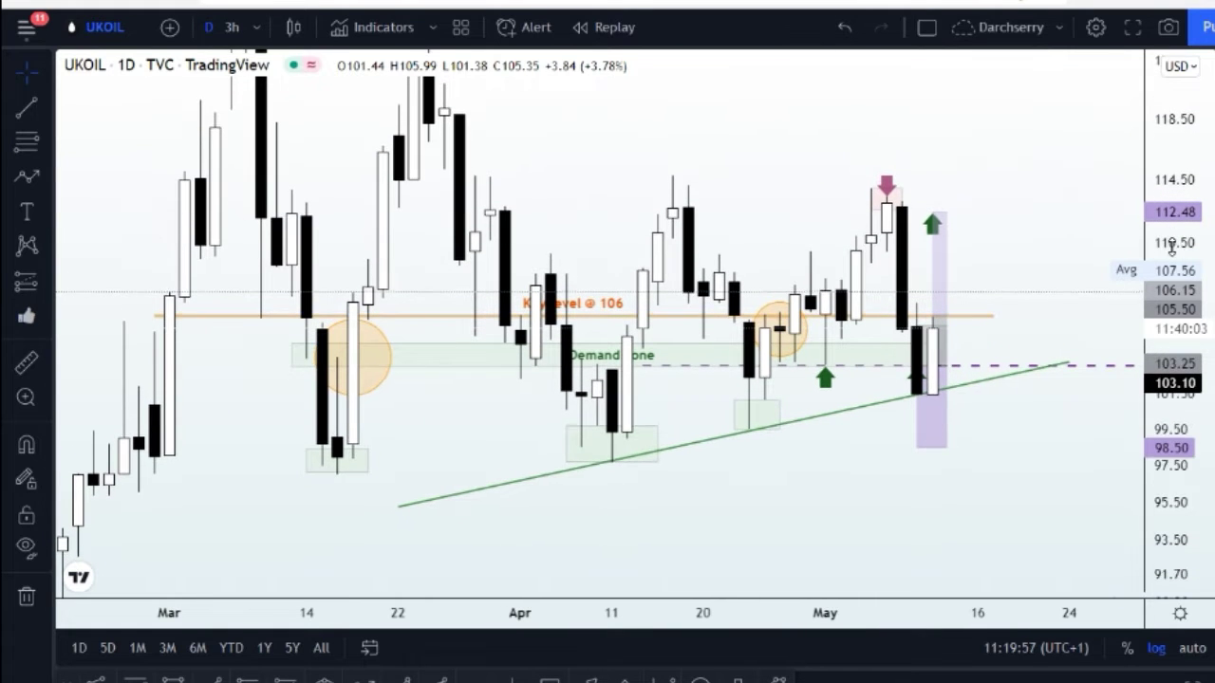
left_click(942, 332)
left_click(987, 347)
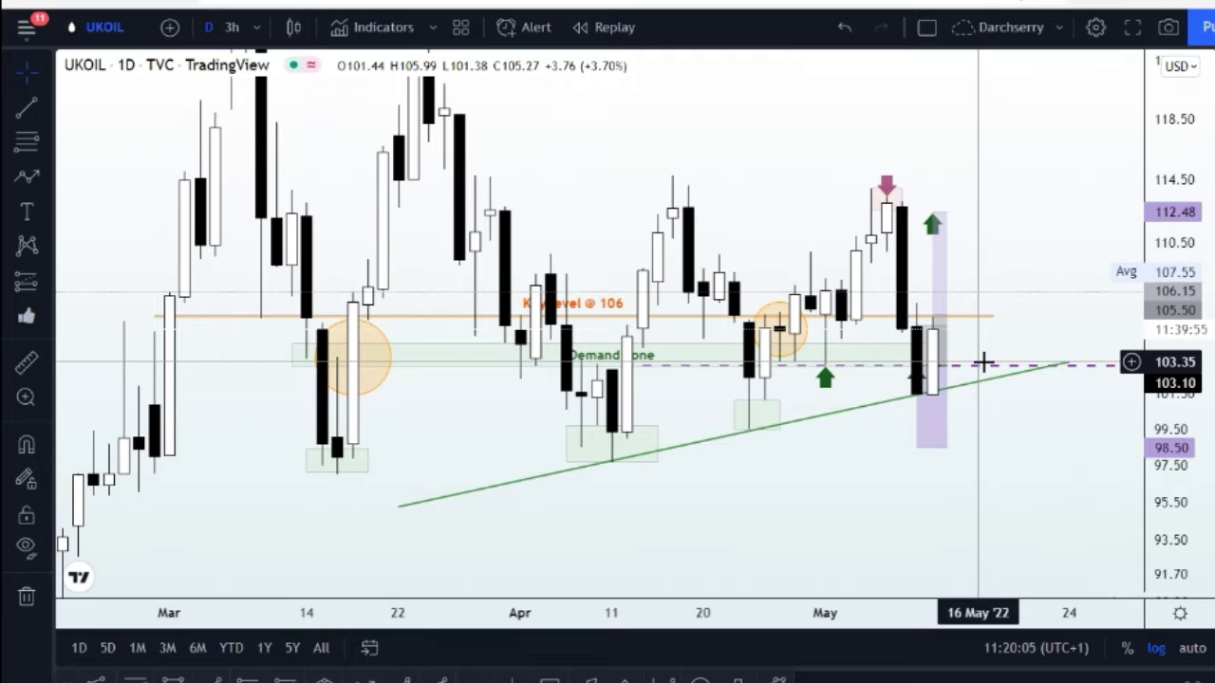
left_click(254, 27)
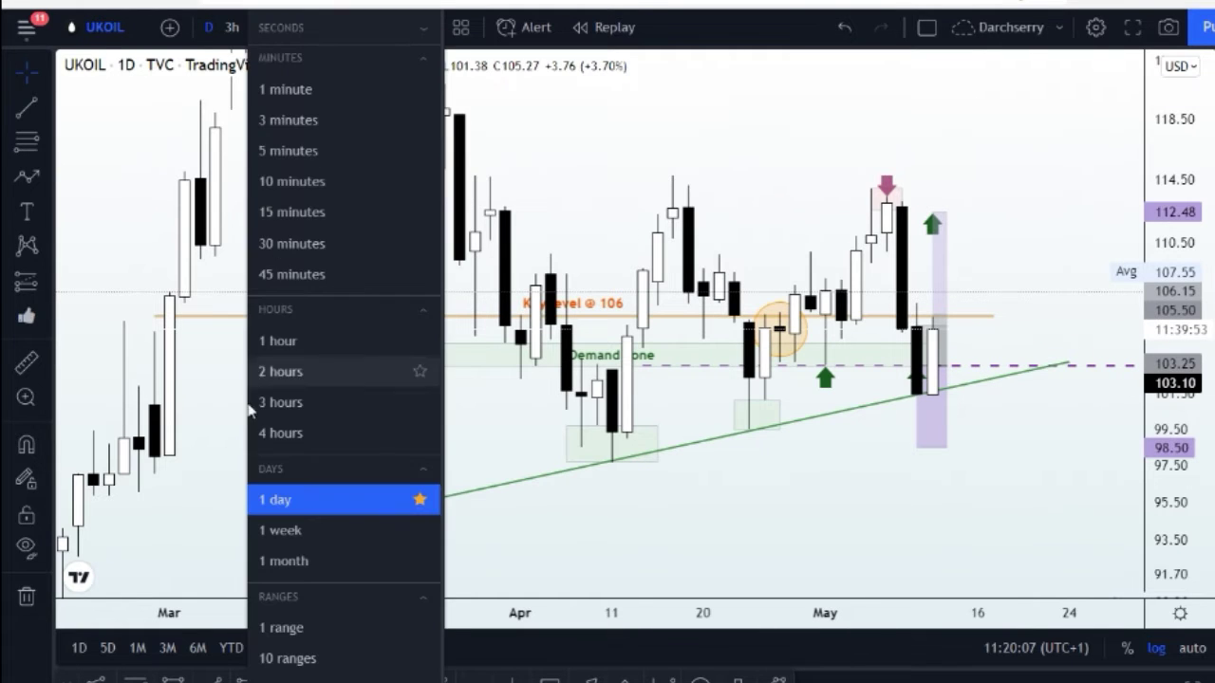
left_click(281, 433)
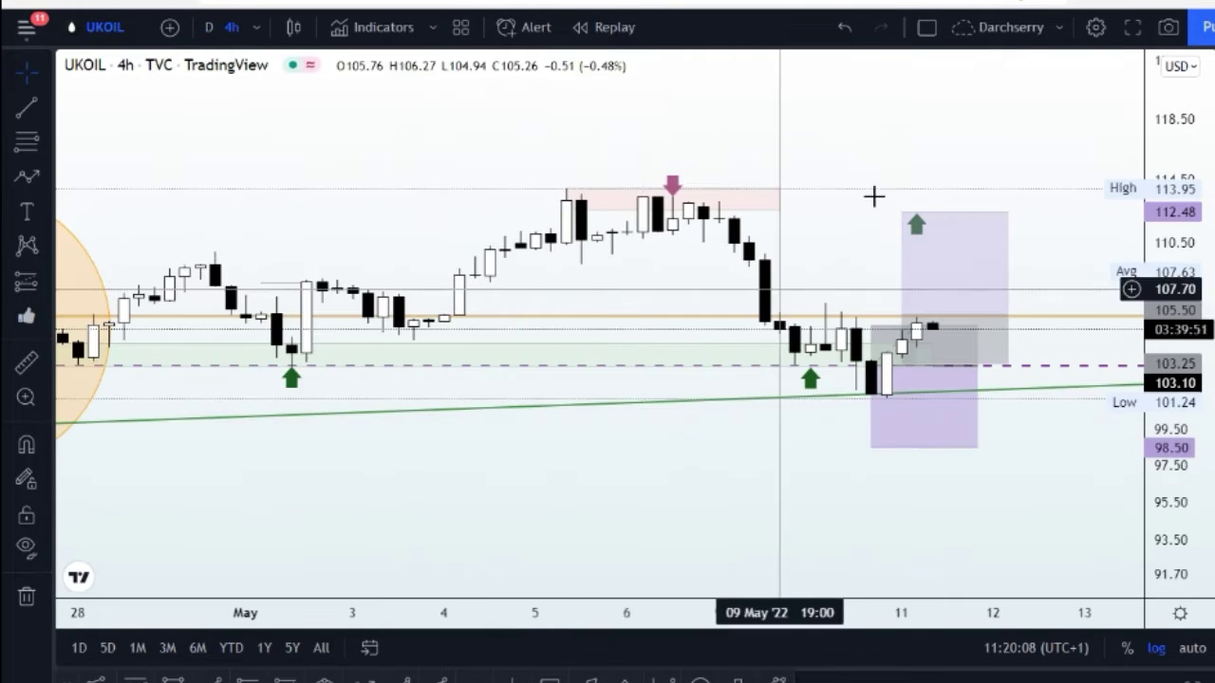
right_click(830, 224)
left_click(896, 243)
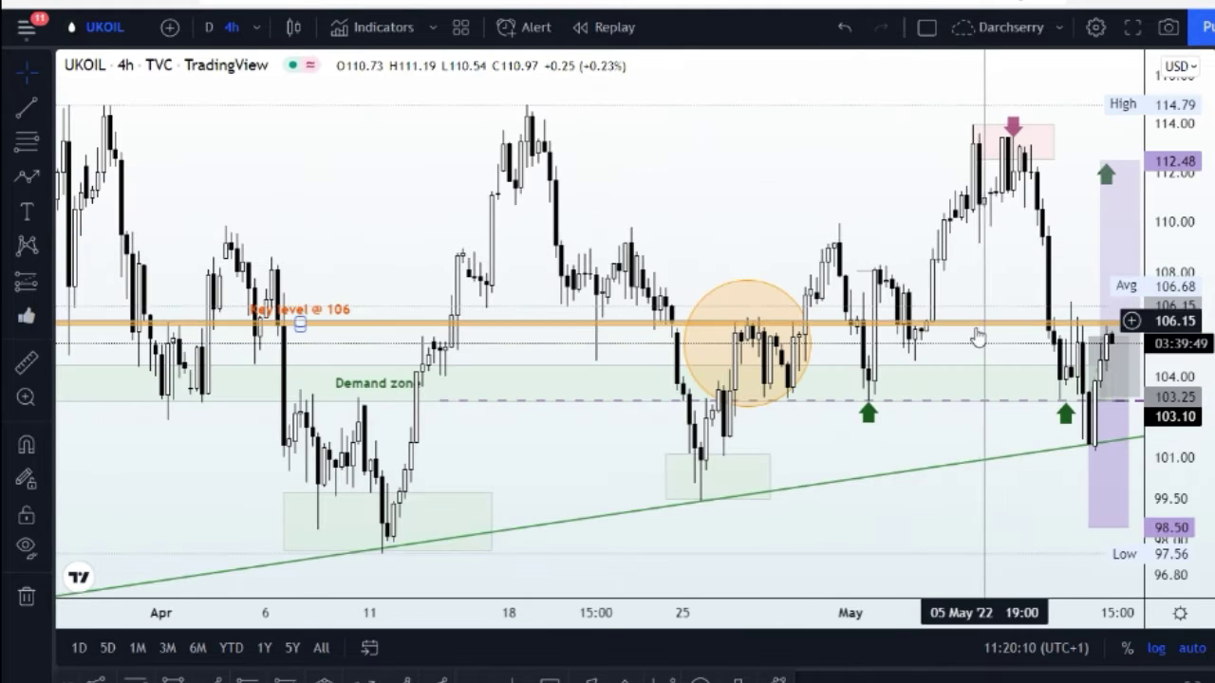
Sketch a red arrow from the 6 May high at about 113.72 down to the trendline at about 101.38, and discard it.
scroll(1055, 288, "up", 5)
left_click_drag(1191, 248, 1191, 408)
left_click_drag(898, 288, 808, 275)
scroll(814, 273, "down", 3)
left_click_drag(927, 260, 833, 319)
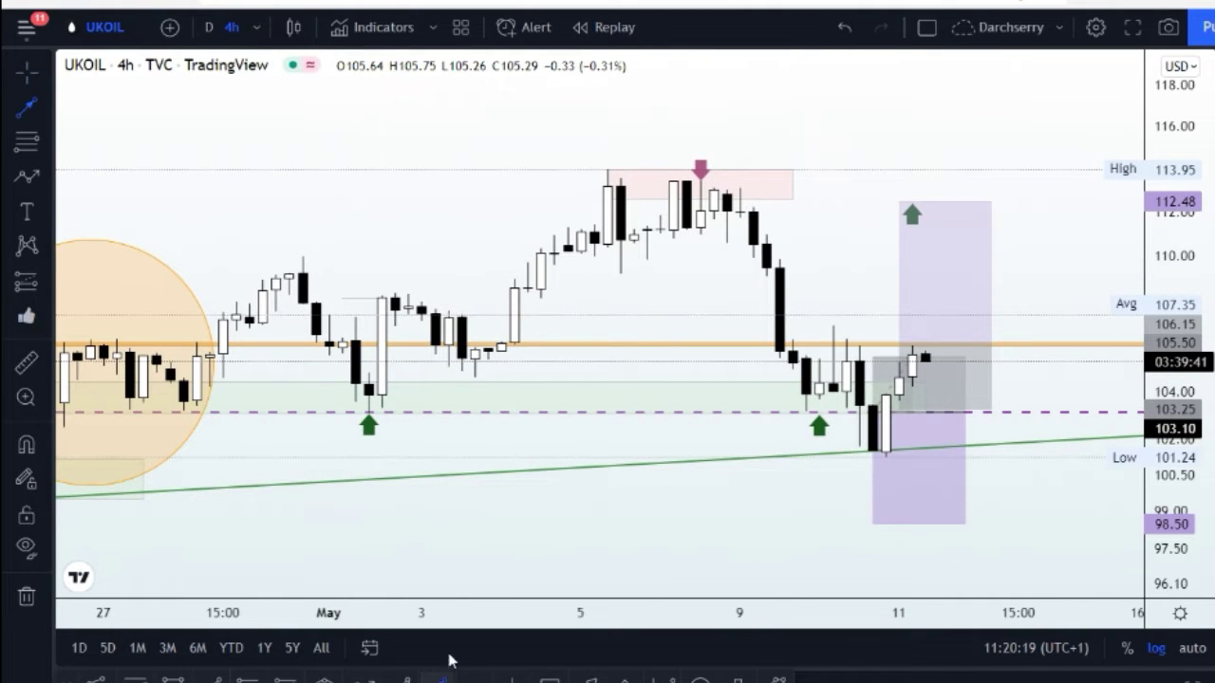
left_click(443, 679)
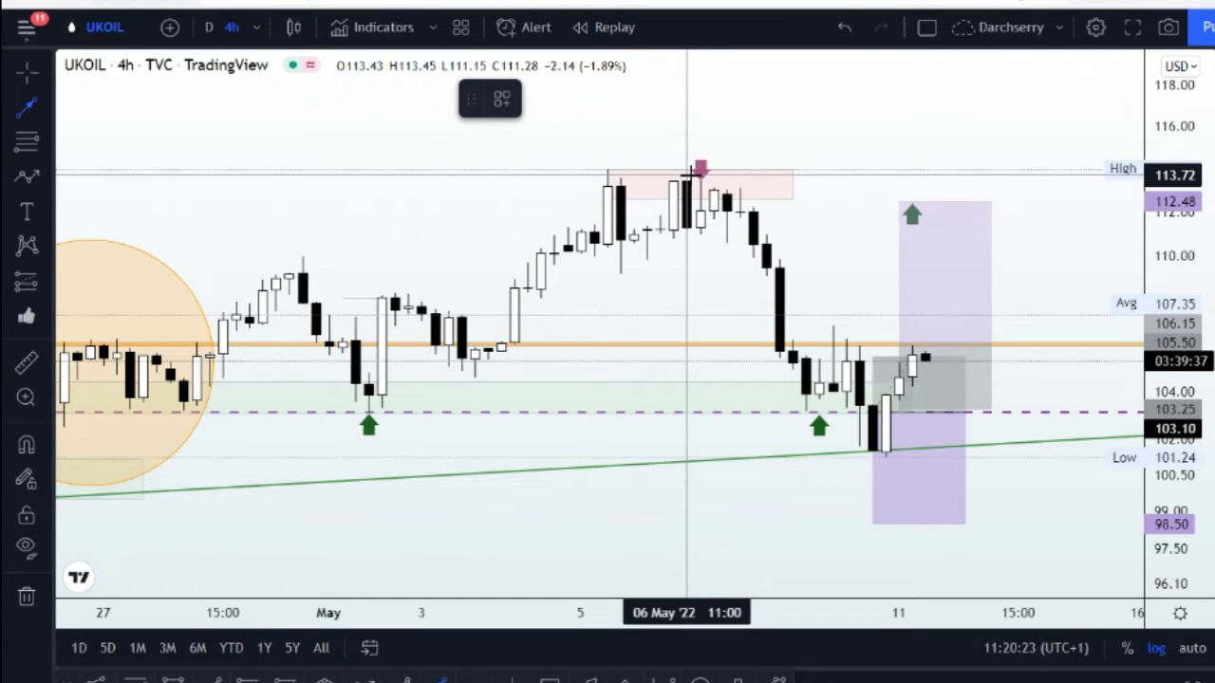
left_click(687, 174)
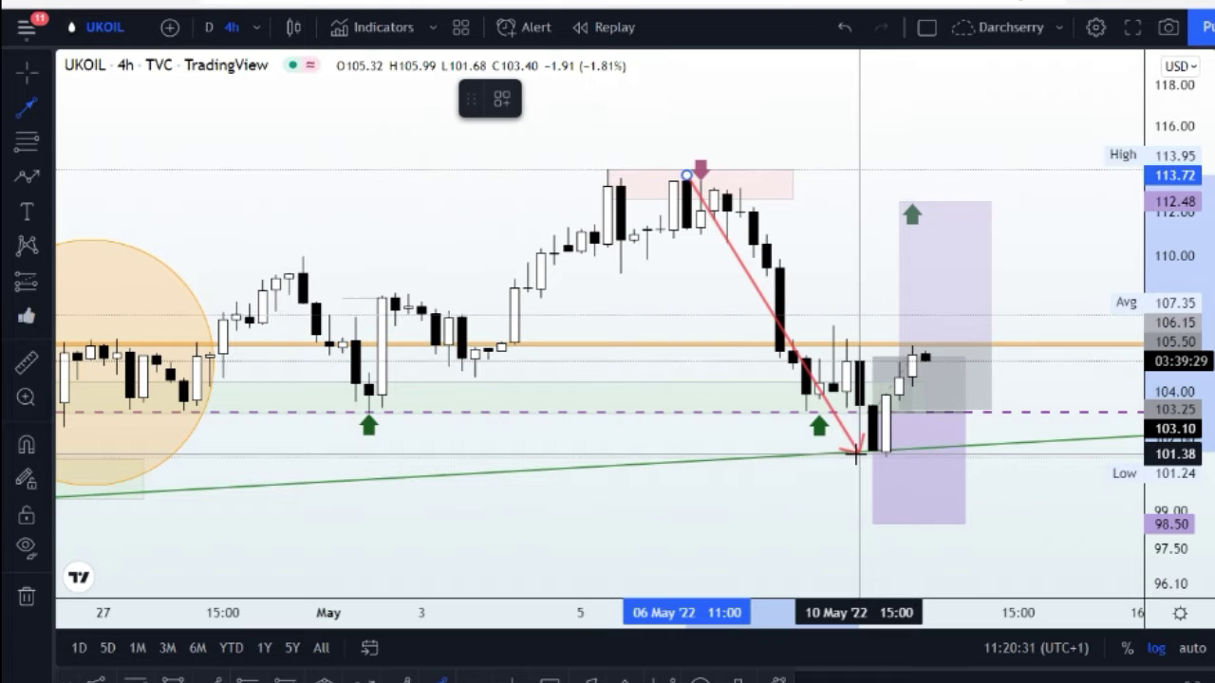
key("Escape")
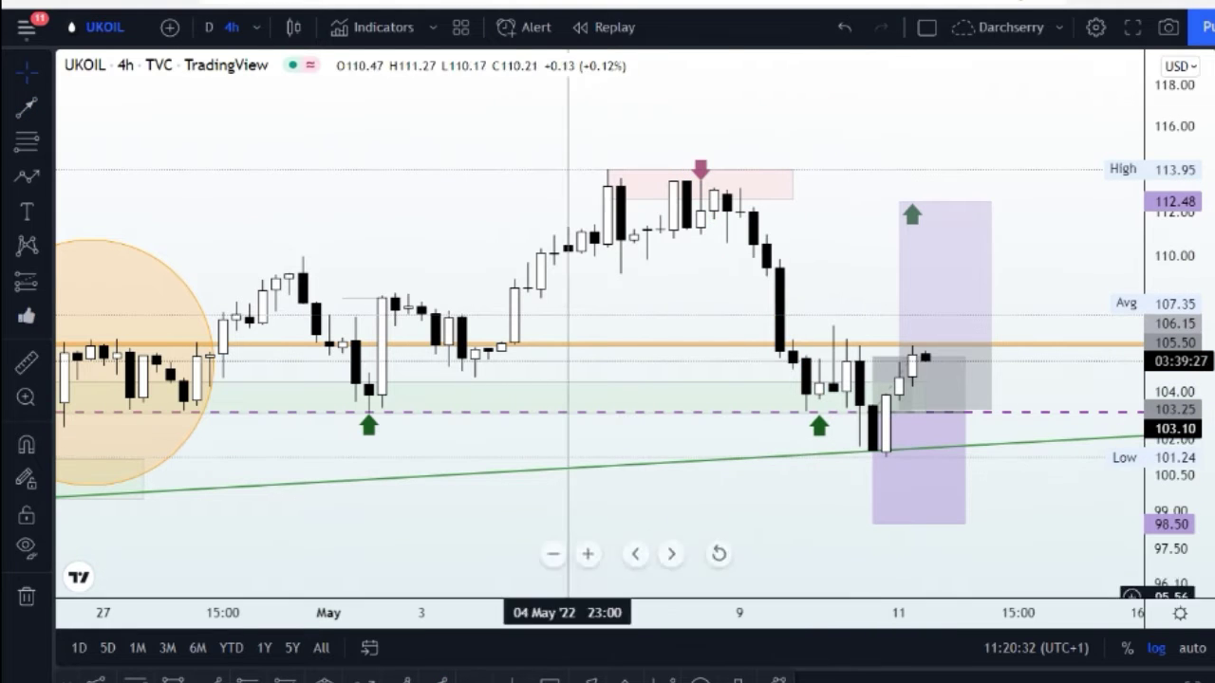
Trace the swings from the supply zone through the trendline low, extend them past the orange level to about 114.40, and discard the path.
left_click(364, 679)
left_click(714, 195)
left_click(714, 196)
left_click(793, 397)
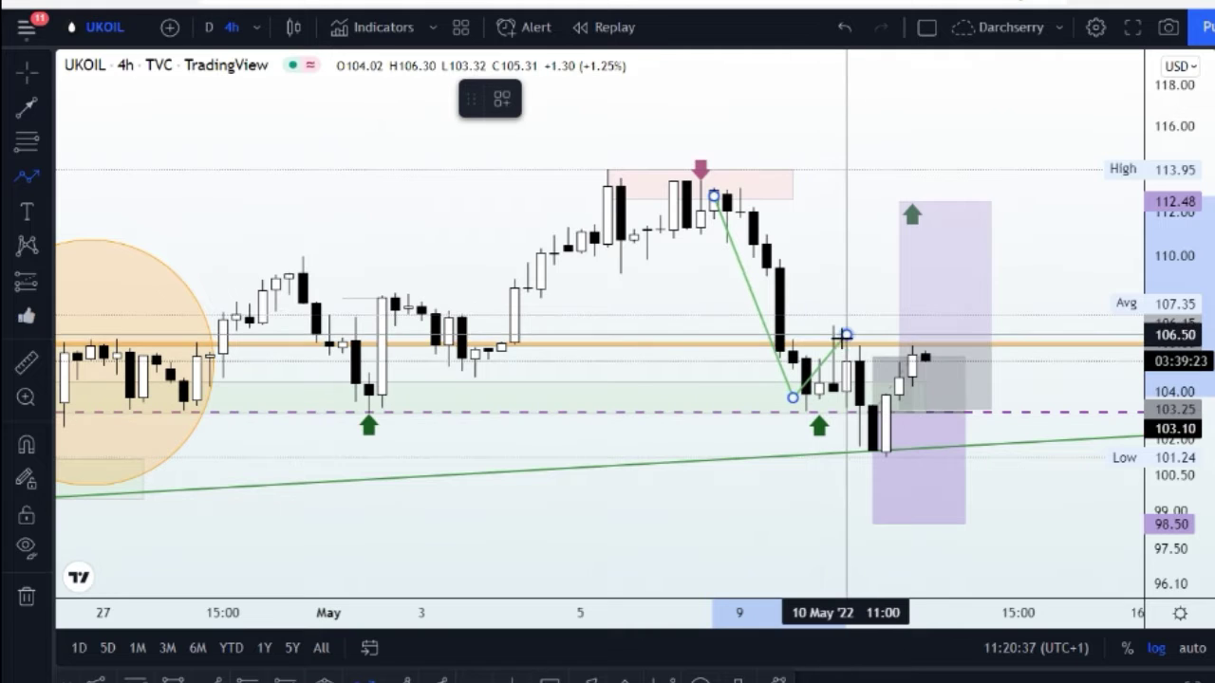
left_click(845, 336)
left_click(872, 458)
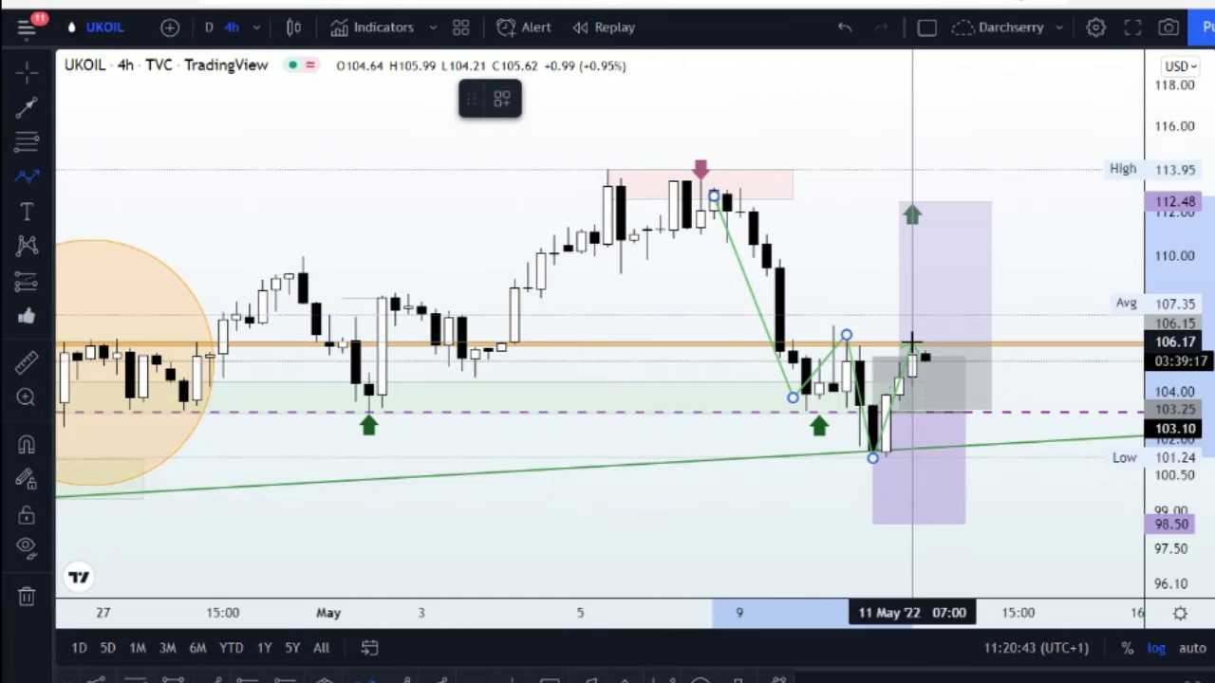
left_click(912, 341)
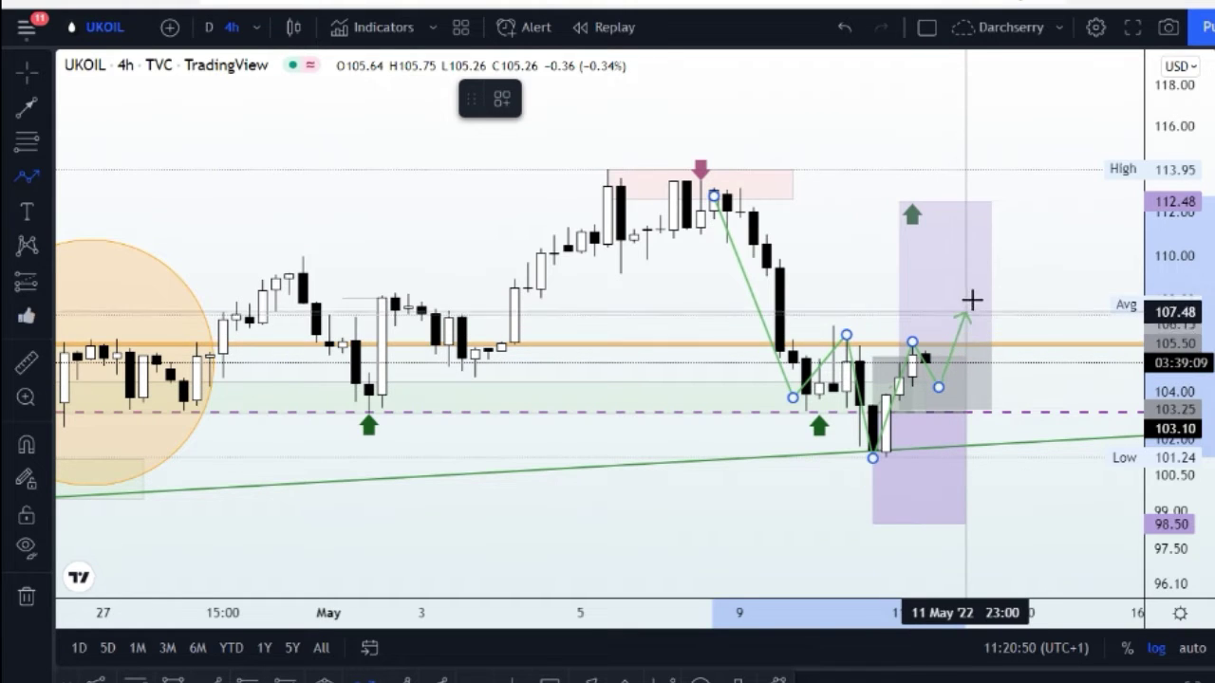
left_click(977, 288)
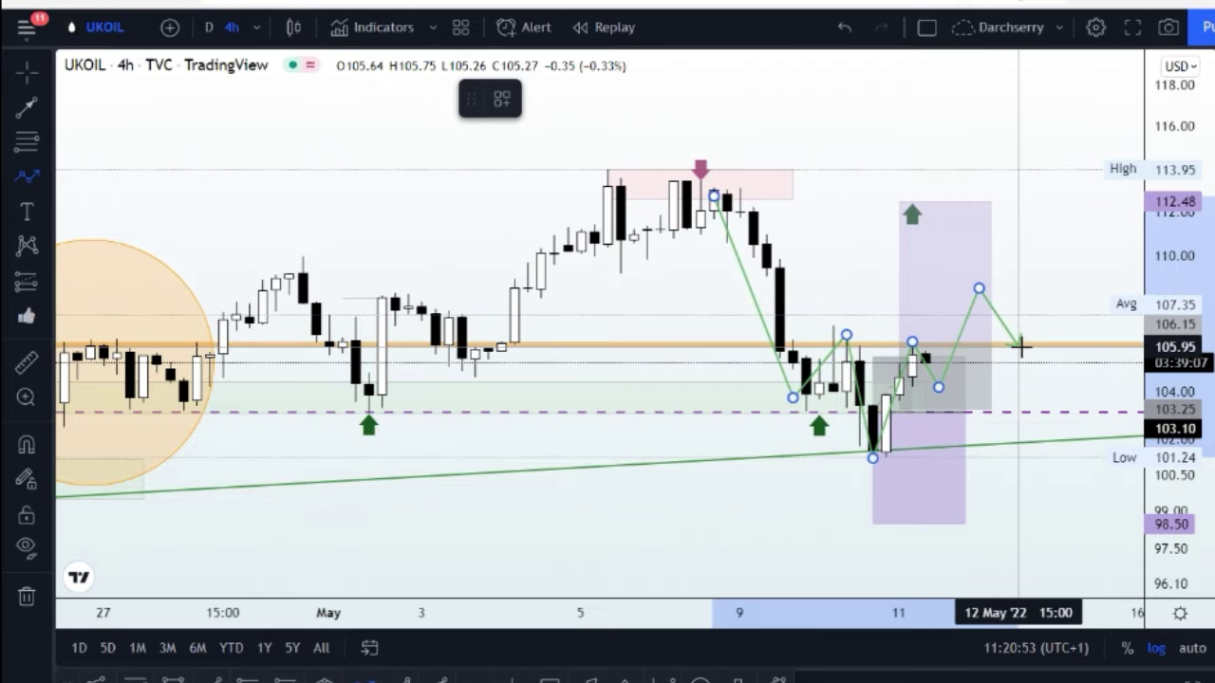
left_click(1018, 346)
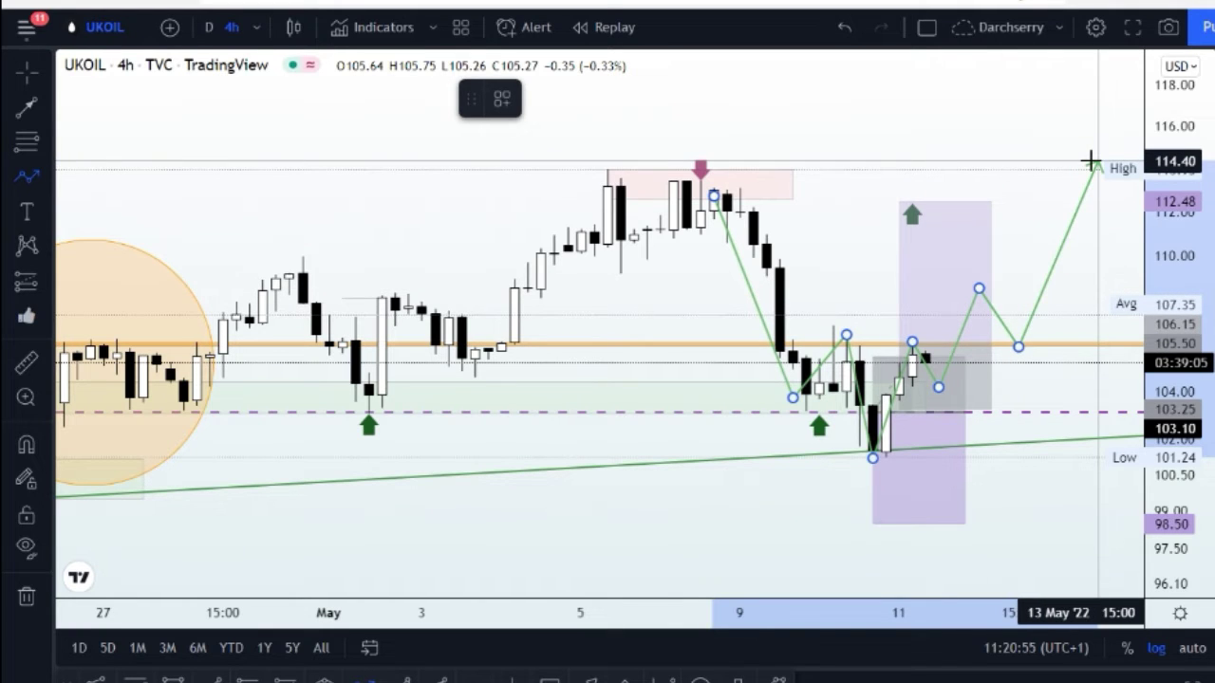
key("Escape")
Sketch a bearish path from the 11 May candle at the orange level to about 98.50 and back to the dashed line, and discard it.
left_click(954, 312)
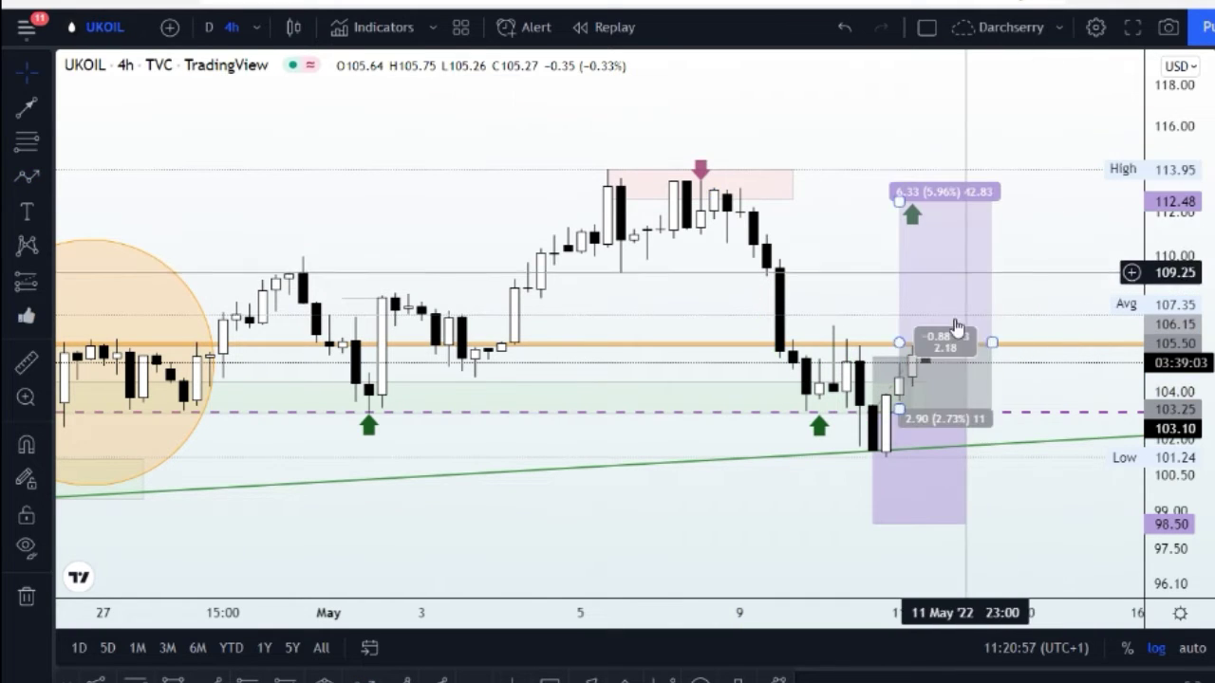
scroll(873, 410, "down", 4)
scroll(866, 399, "up", 7)
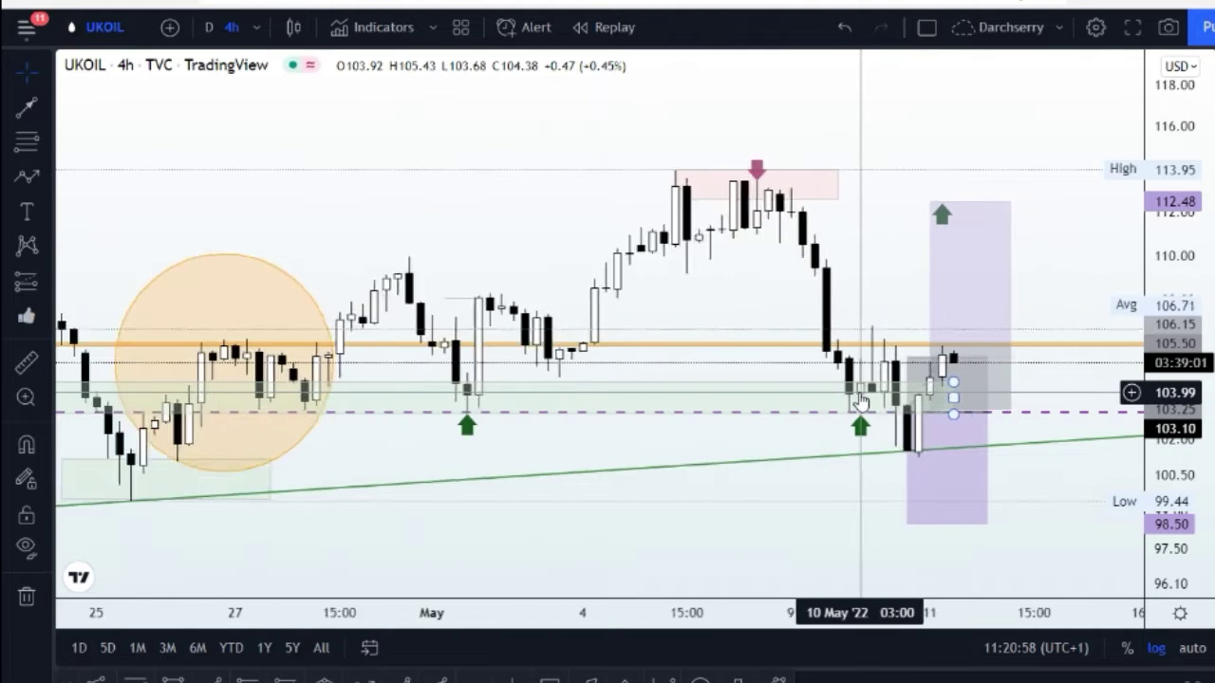
left_click(284, 440)
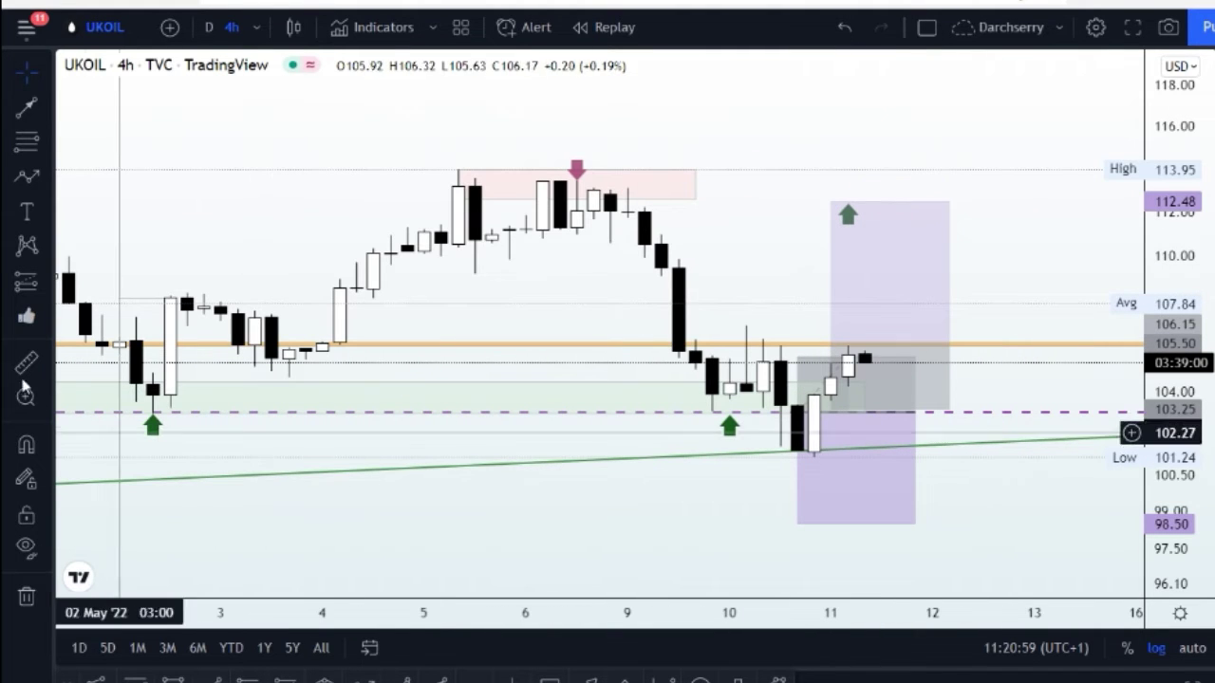
left_click(28, 177)
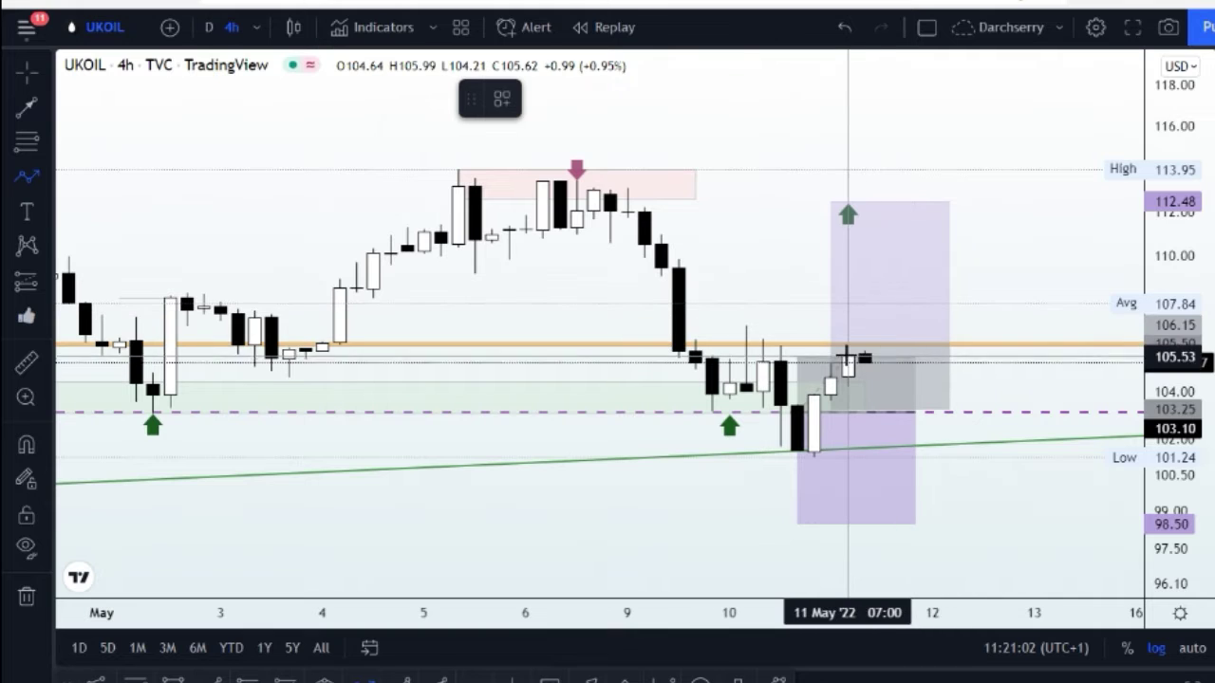
left_click(864, 397)
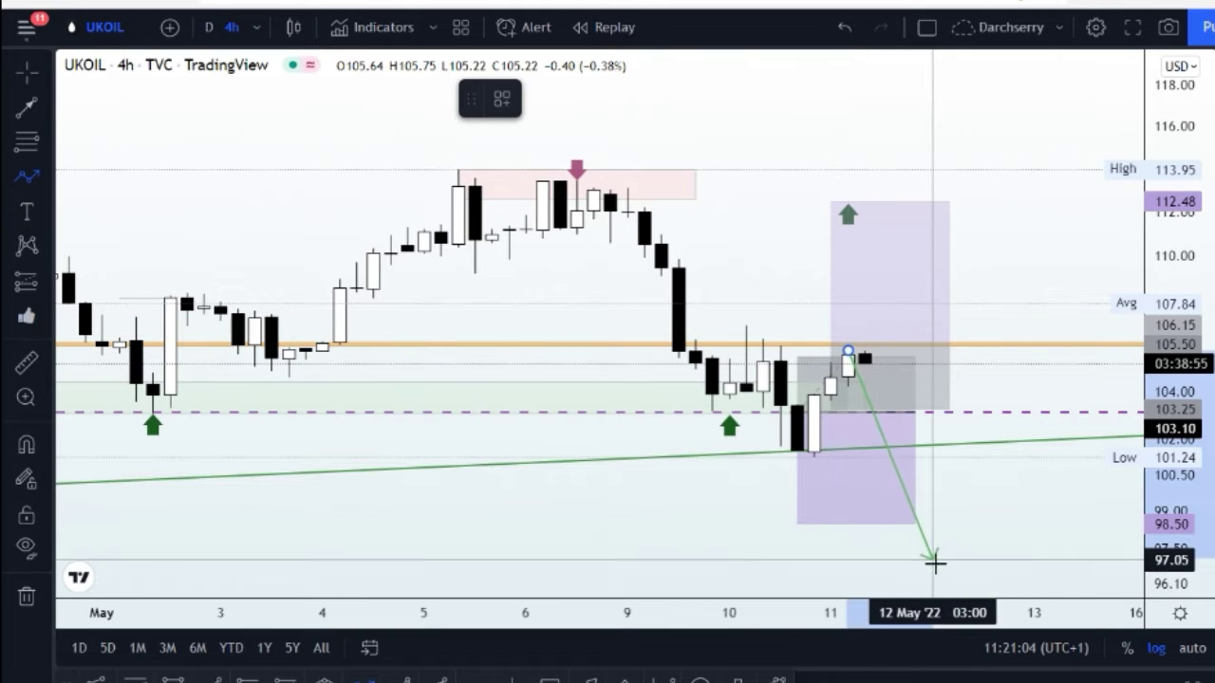
left_click(931, 518)
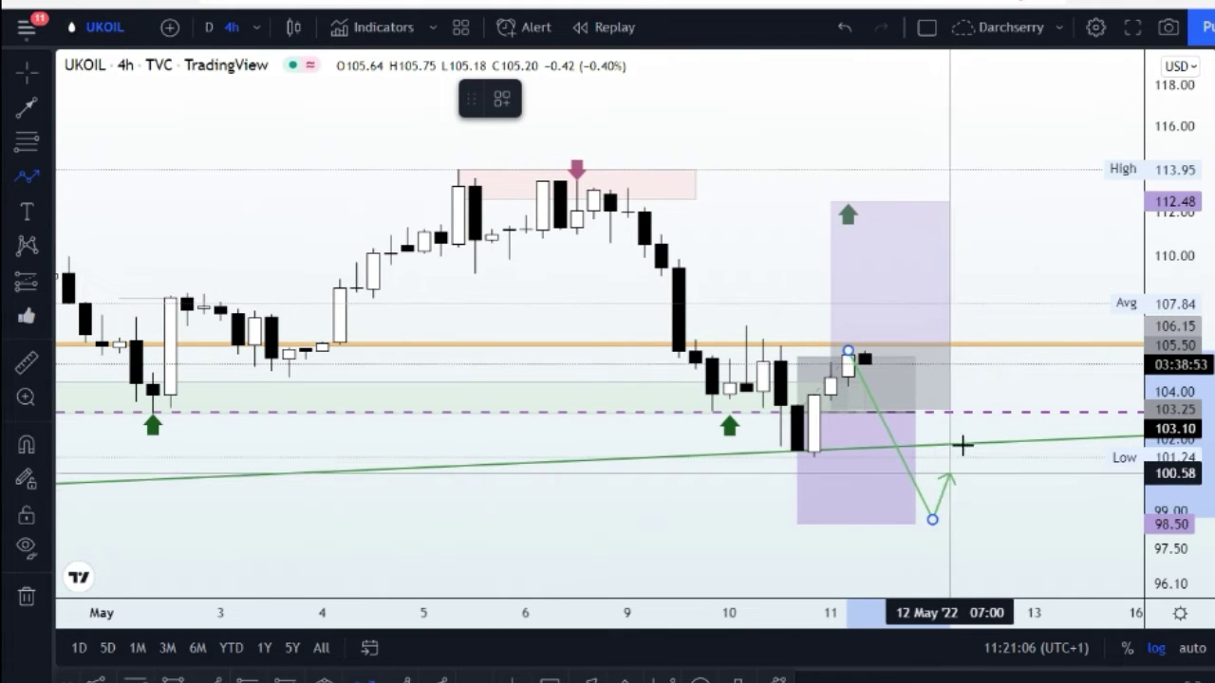
left_click(983, 419)
right_click(1035, 557)
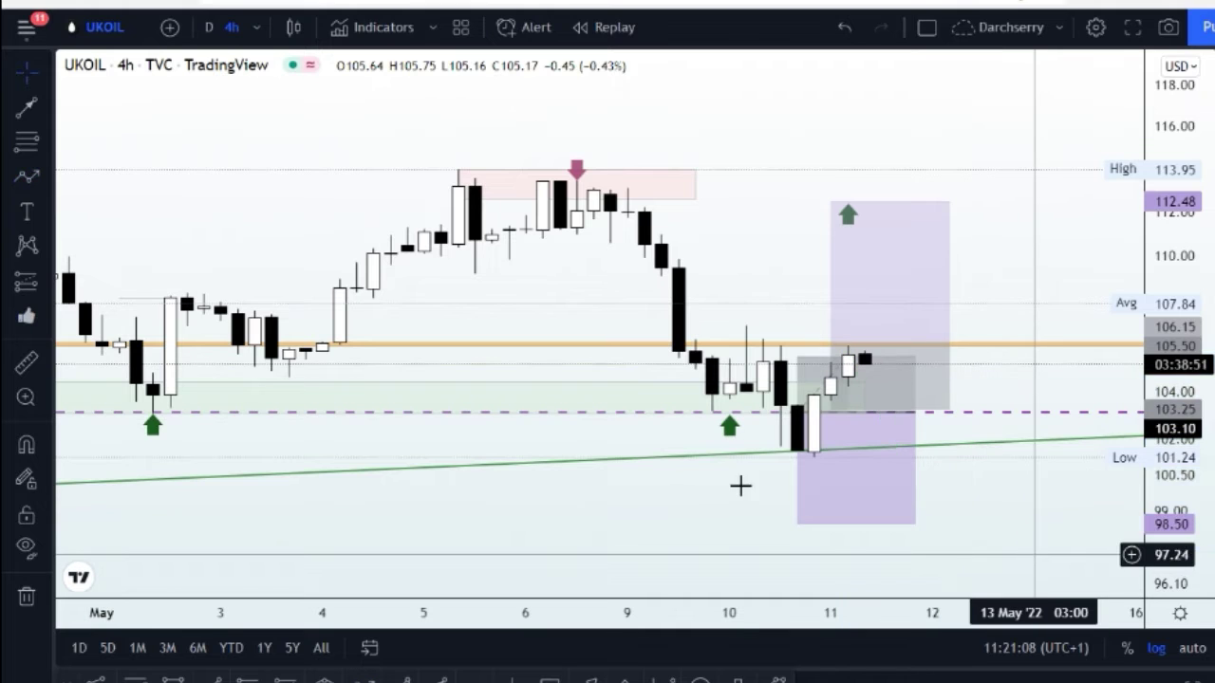
Trace the swings from 9 May at about 112.73 to the orange level, add a pullback, breakout and retest, and discard the path.
left_click(578, 488)
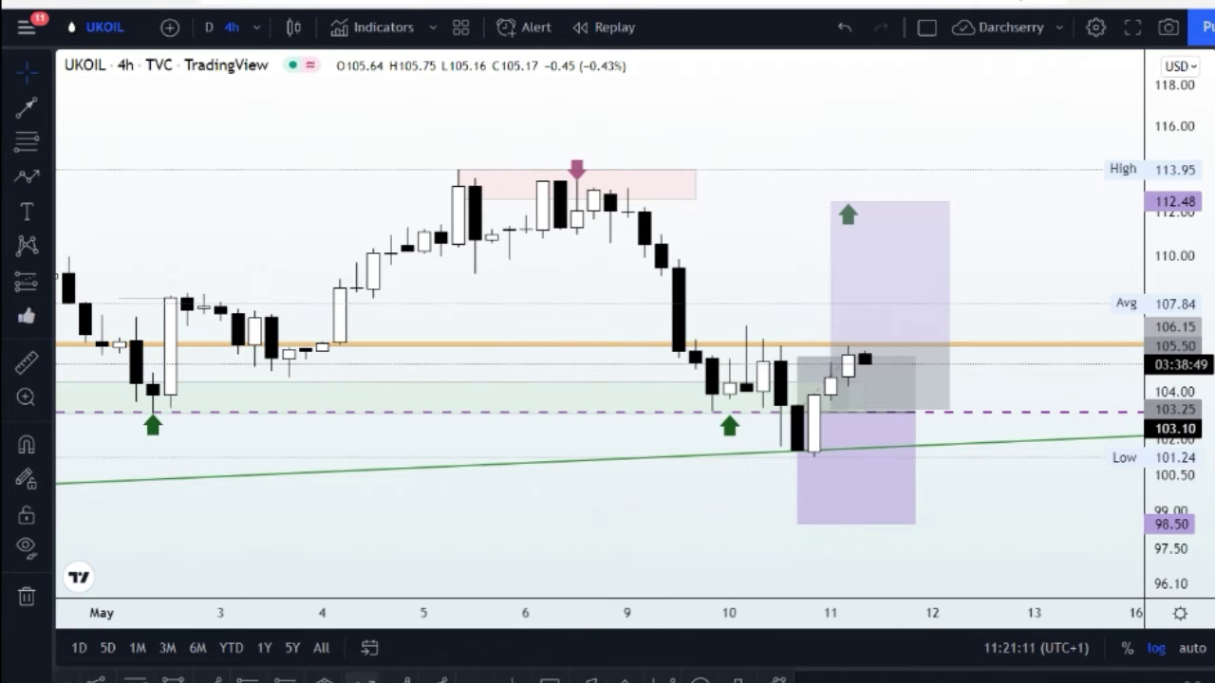
left_click(361, 678)
left_click(627, 196)
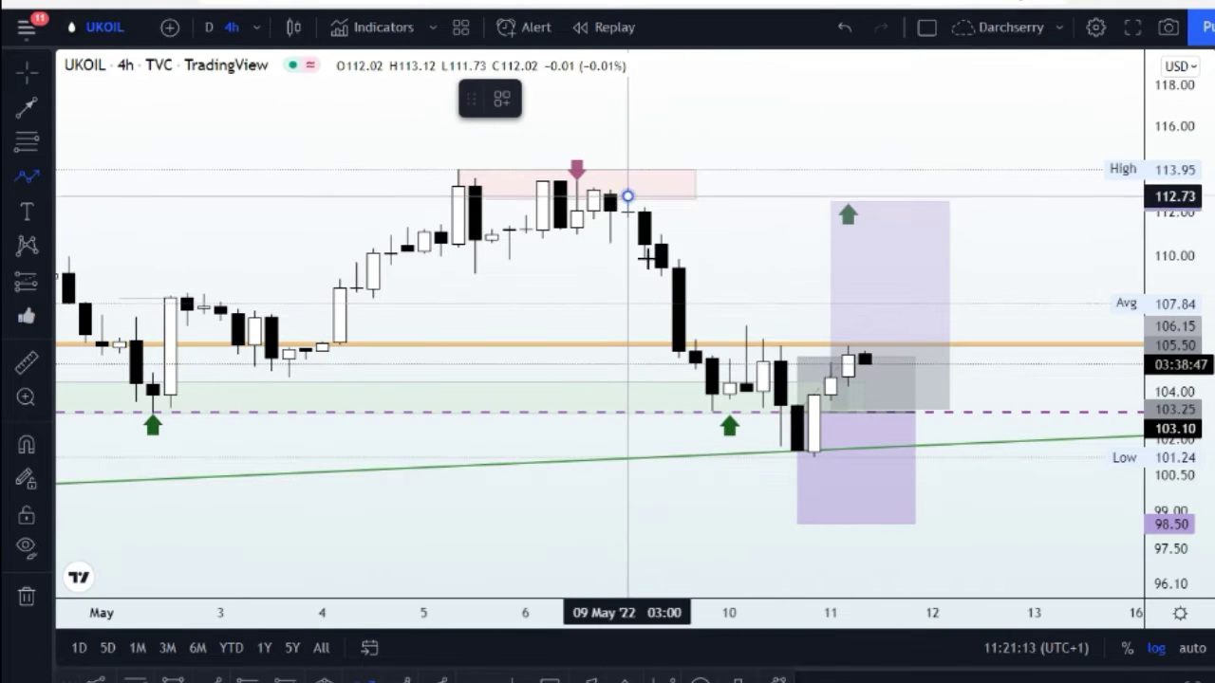
left_click(746, 337)
left_click(797, 454)
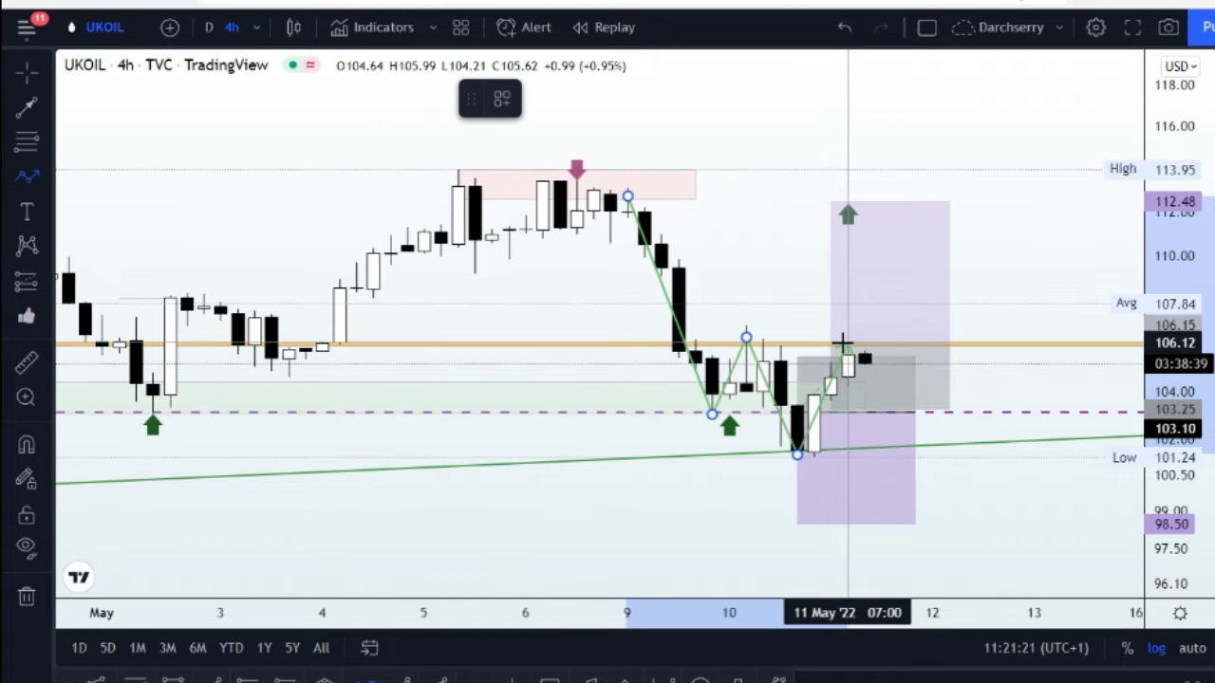
left_click(864, 389)
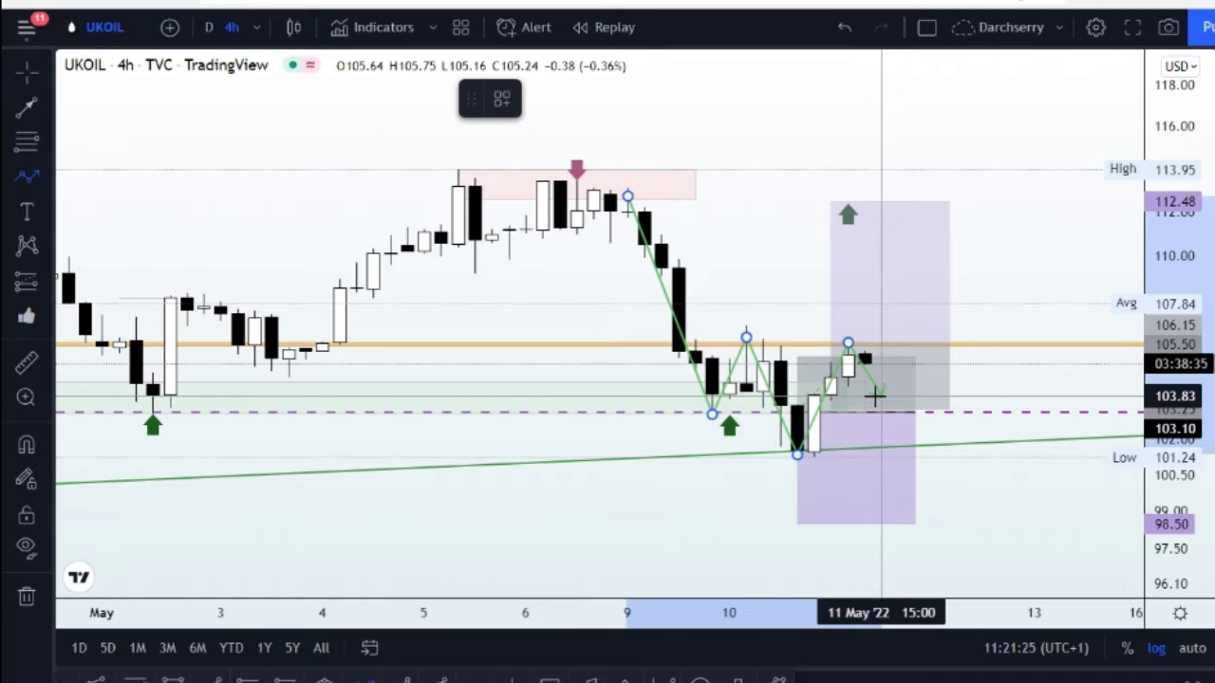
left_click(874, 396)
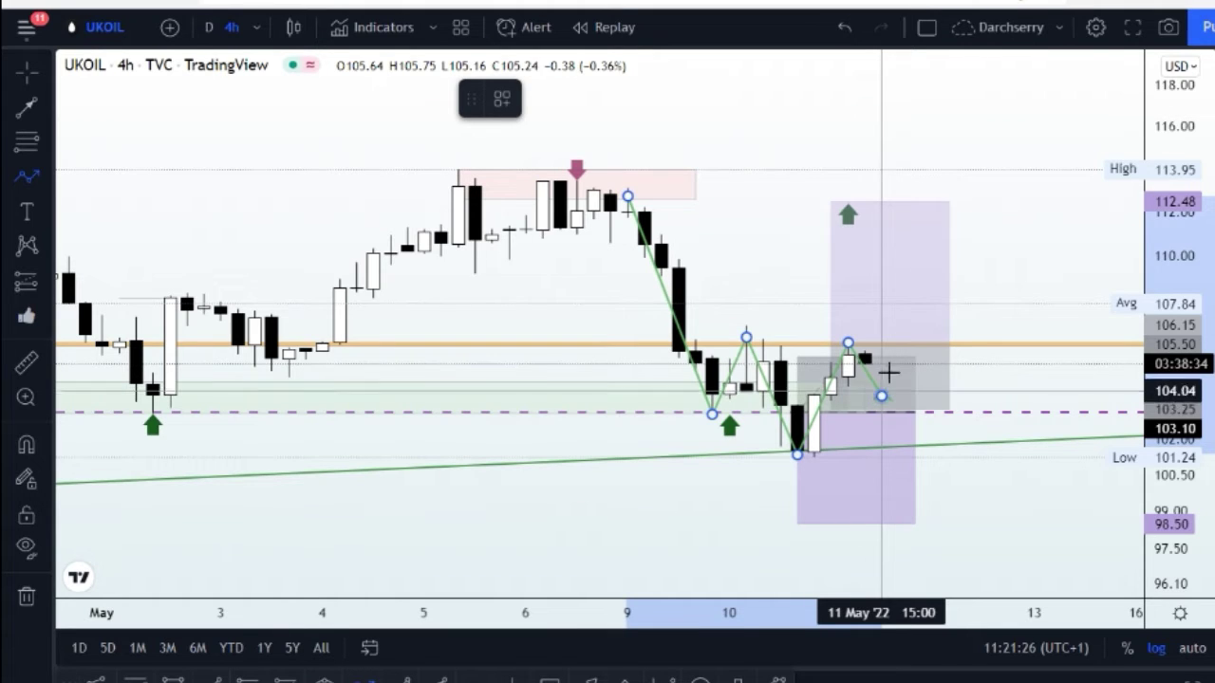
left_click(916, 290)
left_click(949, 351)
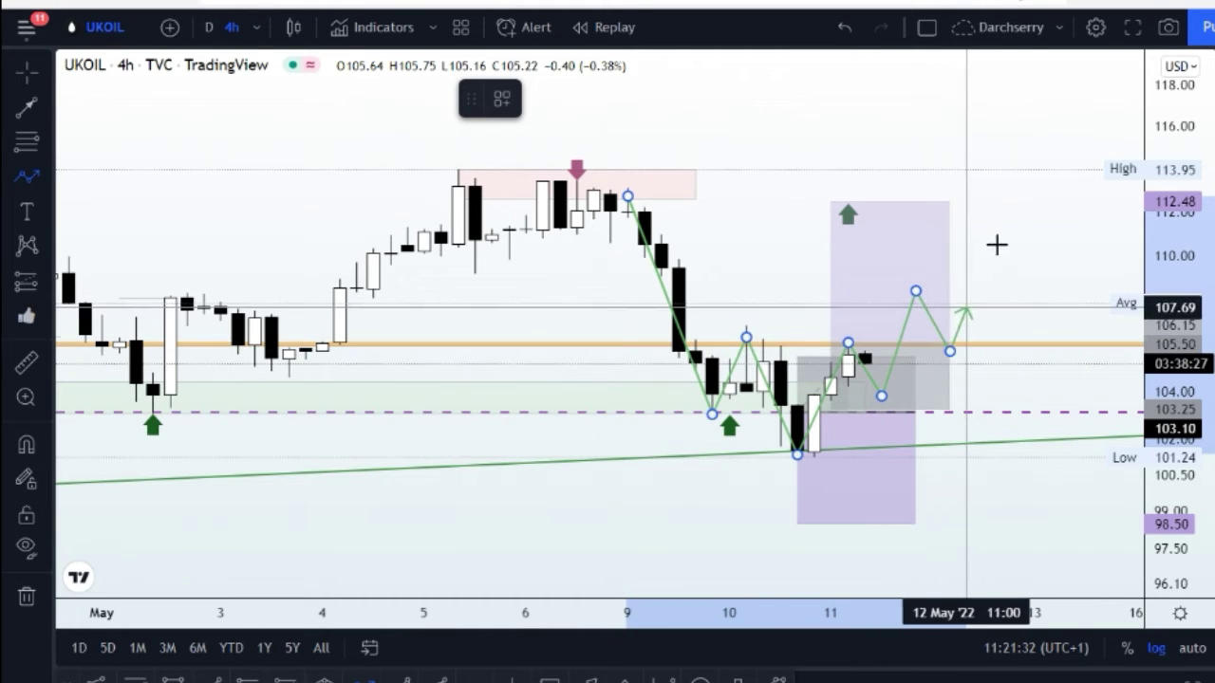
key("Escape")
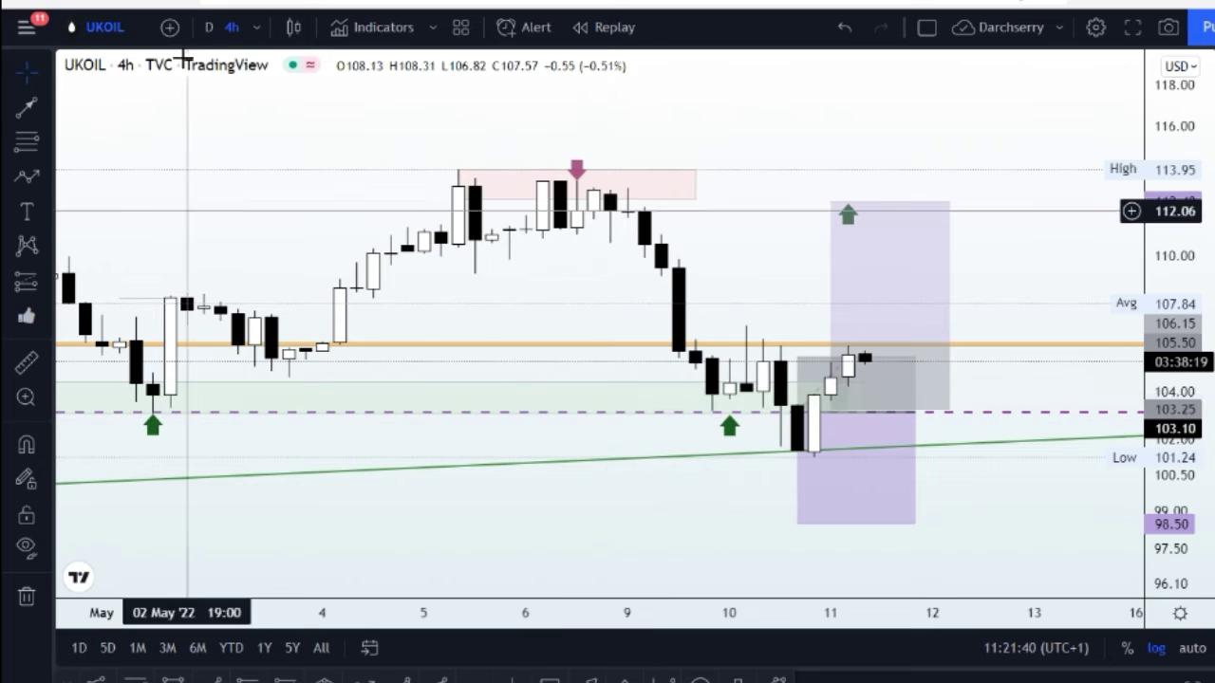
Set the chart to the 15-minute timeframe and draw a descending trendline from about 113.73 on 9 May to about 101.70 on 11 May.
left_click(256, 31)
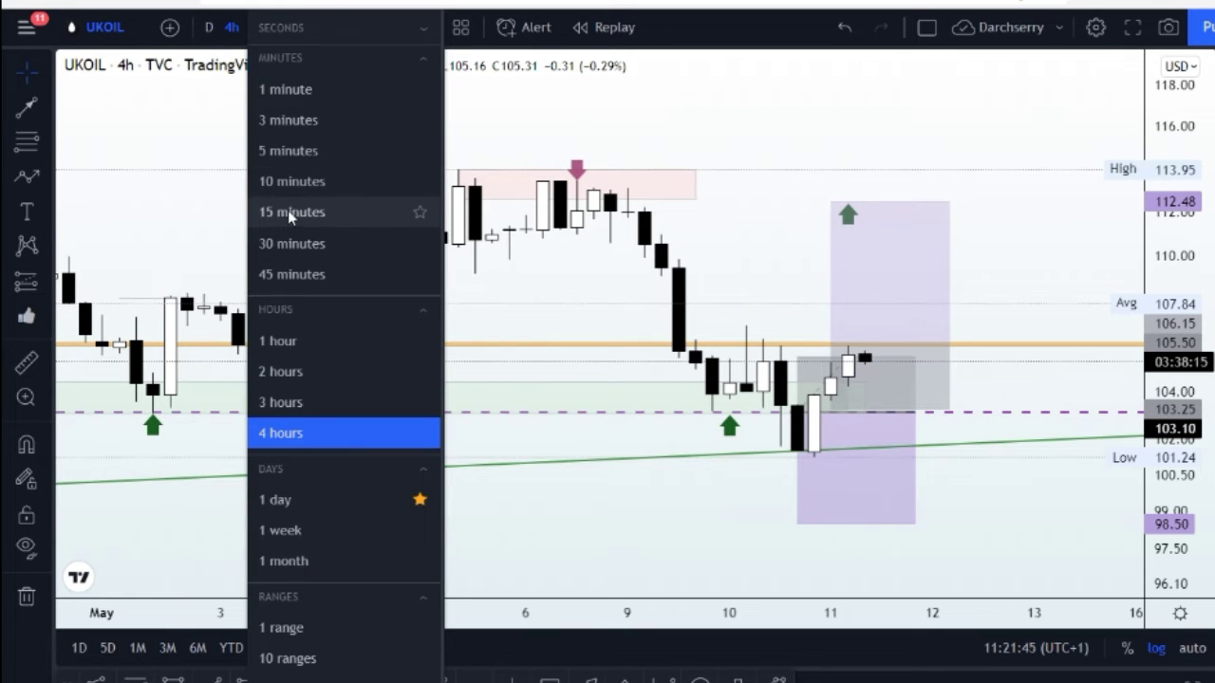
left_click(289, 213)
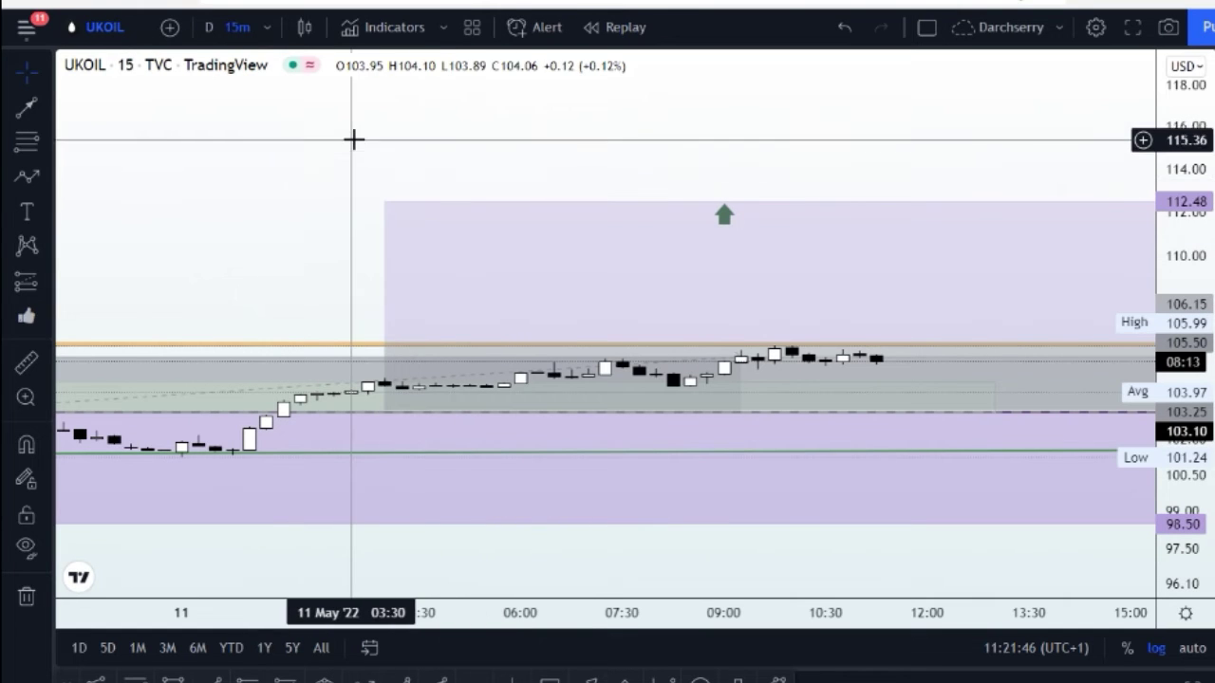
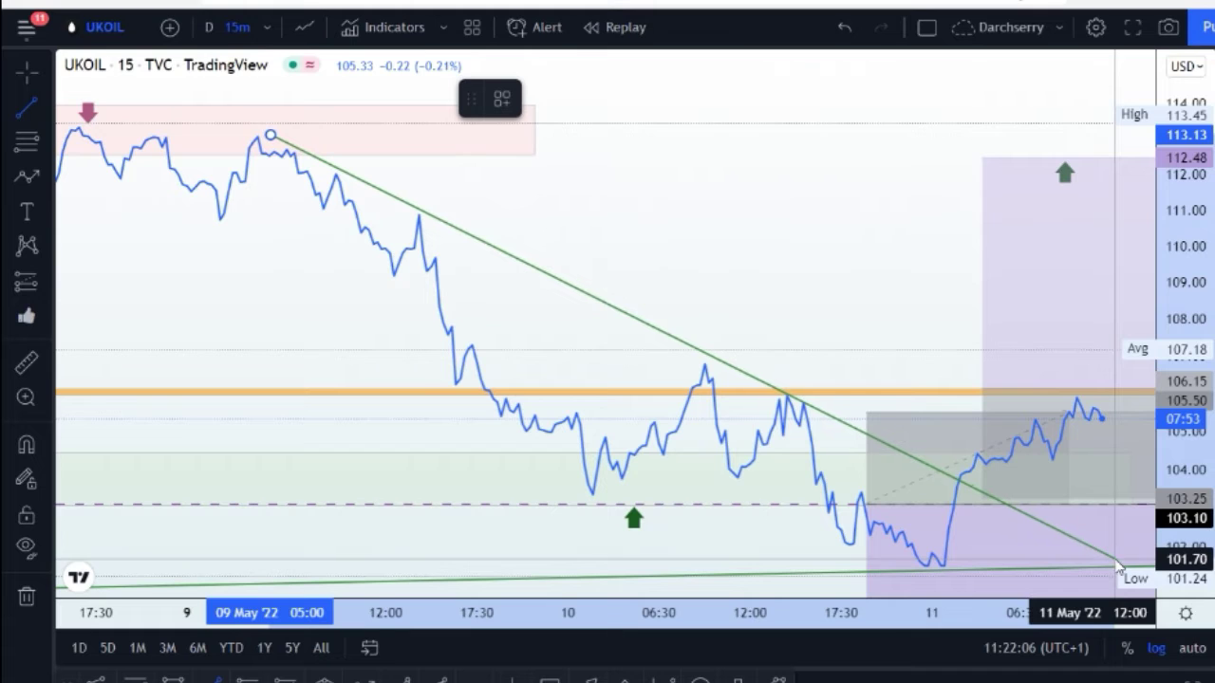
left_click(1117, 564)
left_click_drag(230, 119, 225, 114)
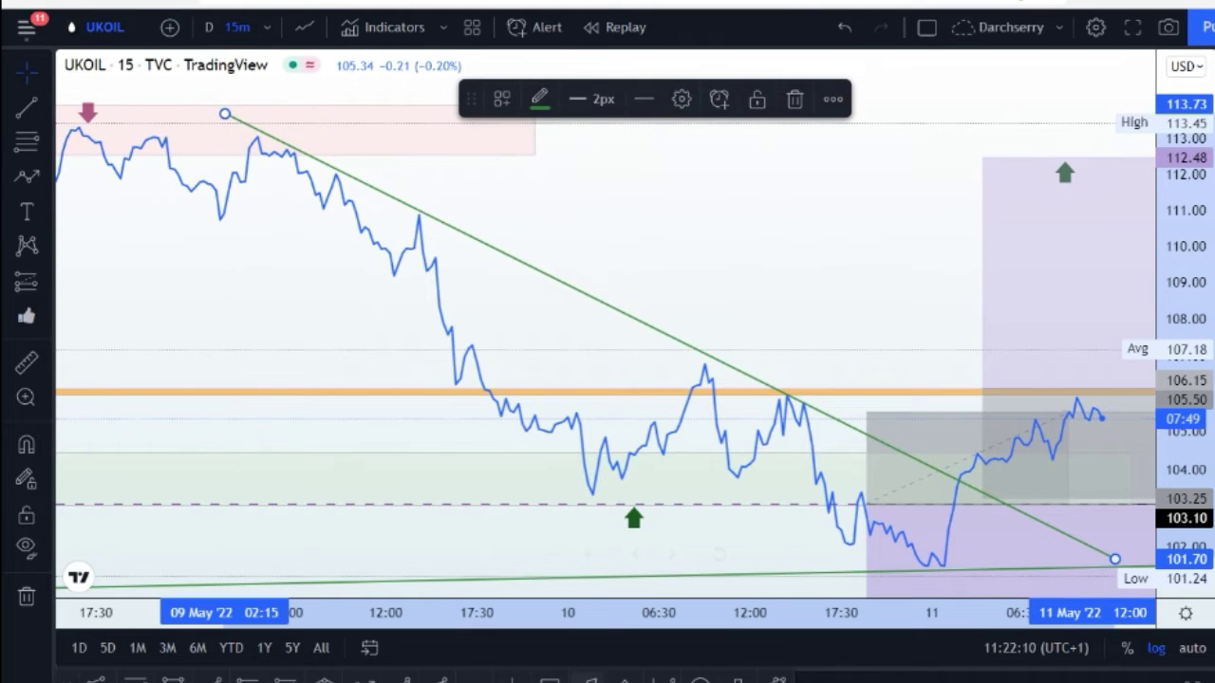
Circle the upward break of the descending trendline, centred at about 103.76, and change the chart display to candles.
left_click(700, 679)
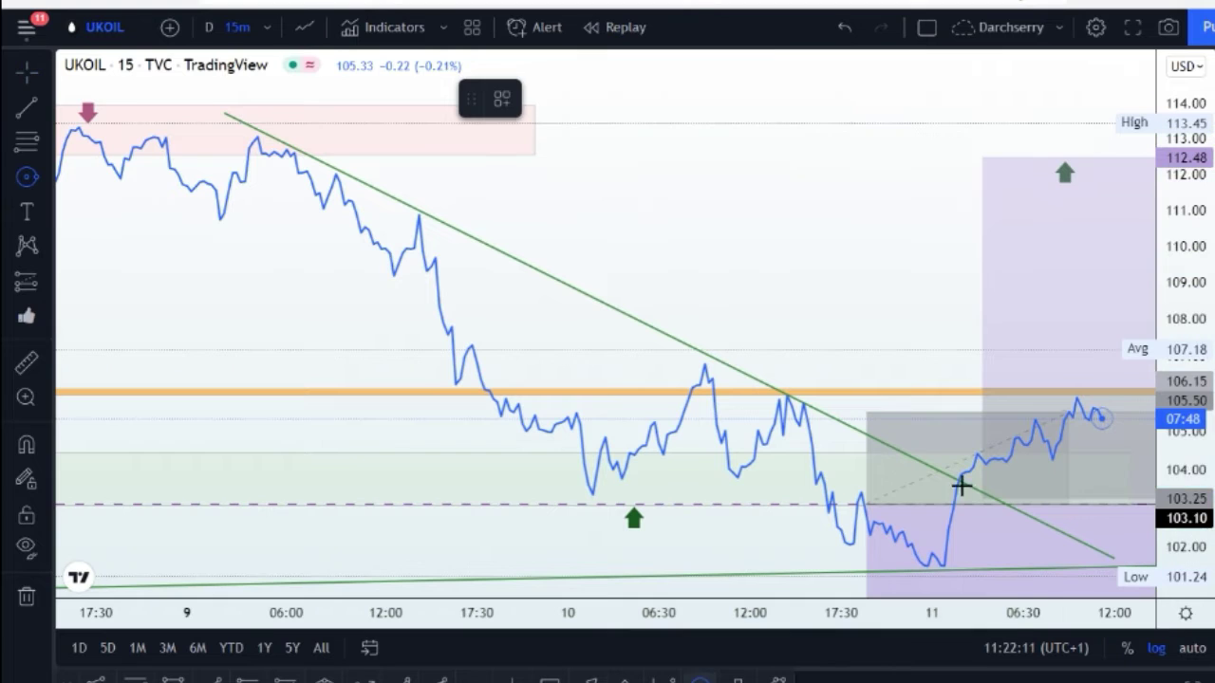
left_click(1004, 523)
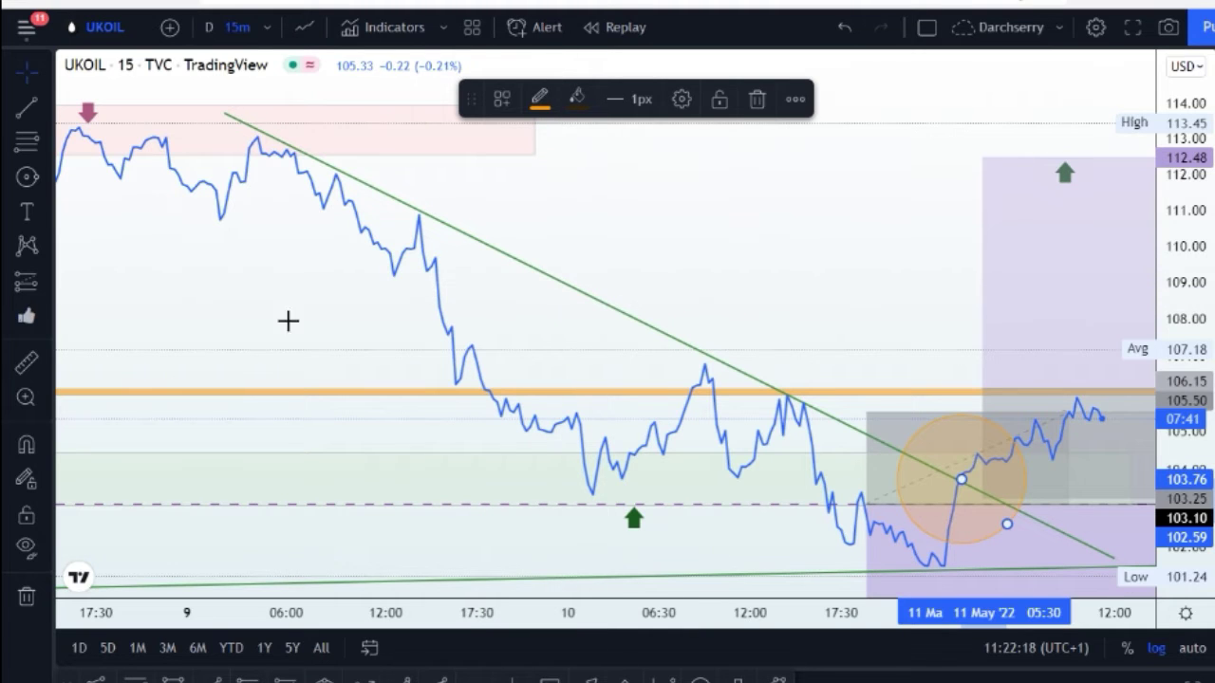
left_click(304, 29)
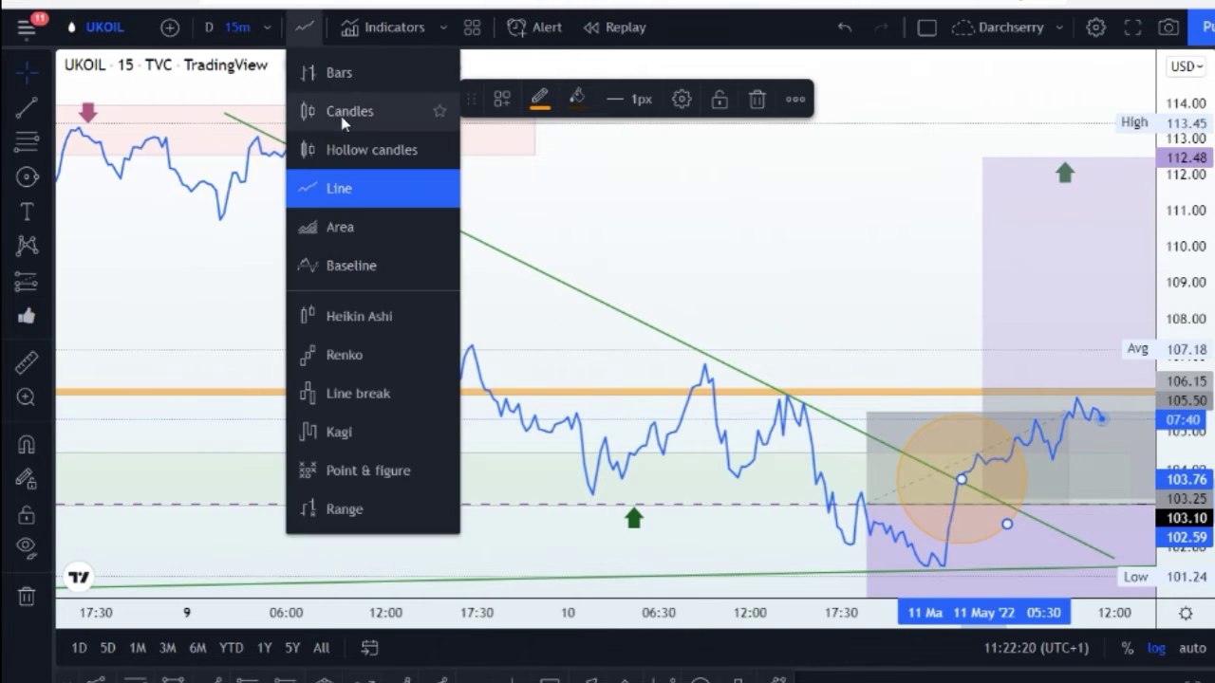
left_click(321, 116)
Trace the 9–11 May swings from about 112.6 to about 101.4, add a rise to the orange level and a pullback, and discard the path.
key("alt+t")
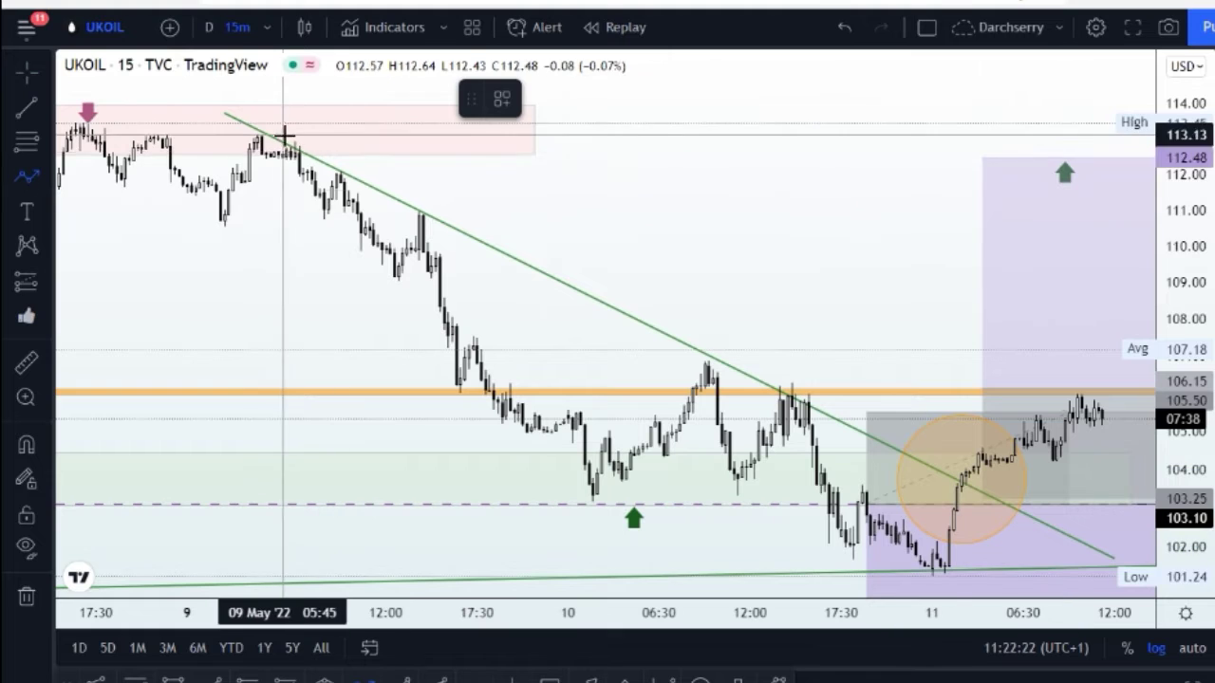
left_click(291, 152)
left_click(390, 276)
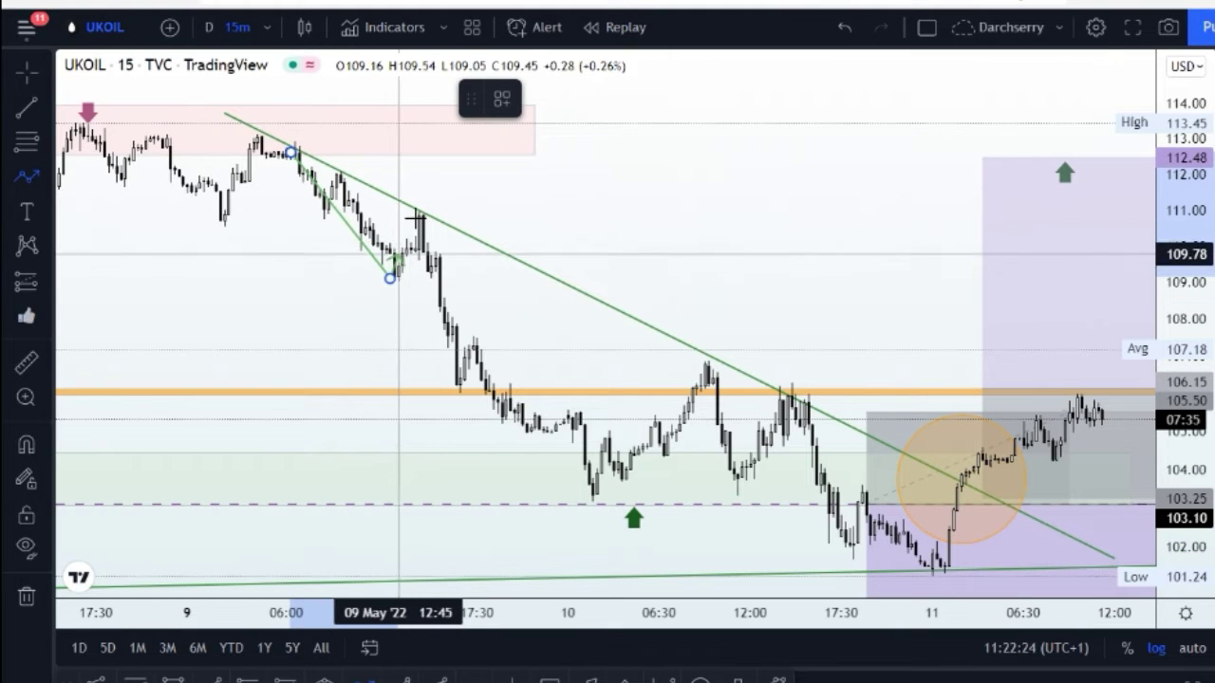
left_click(423, 208)
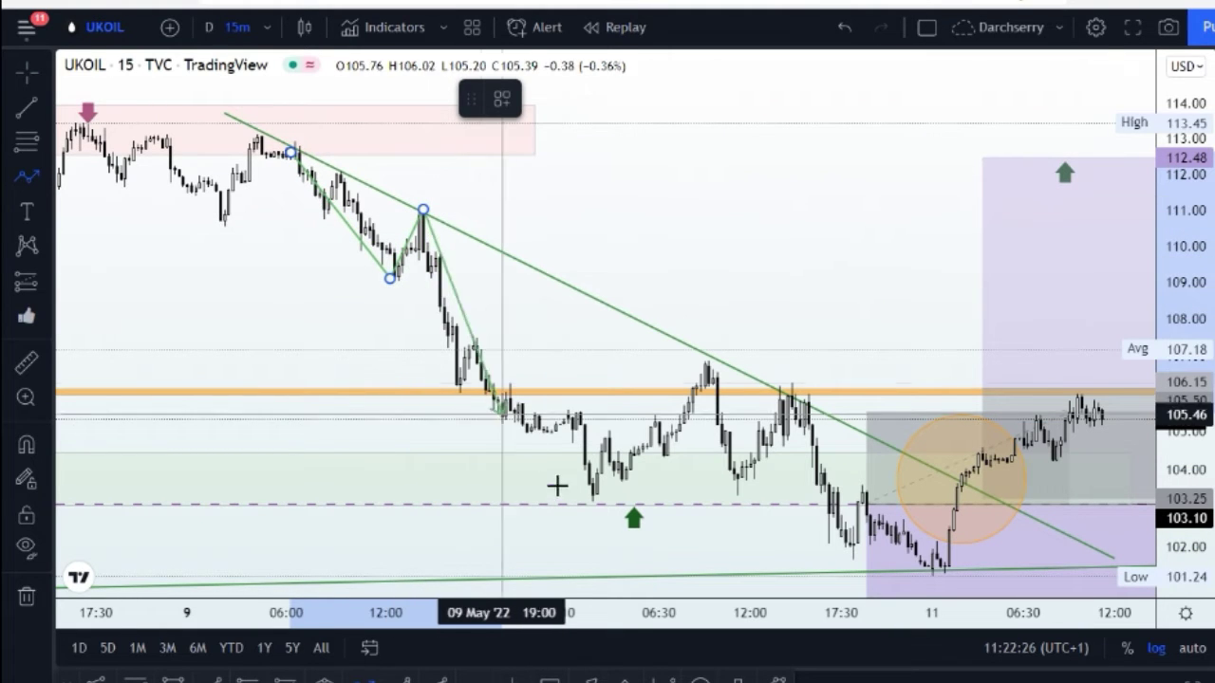
left_click(591, 494)
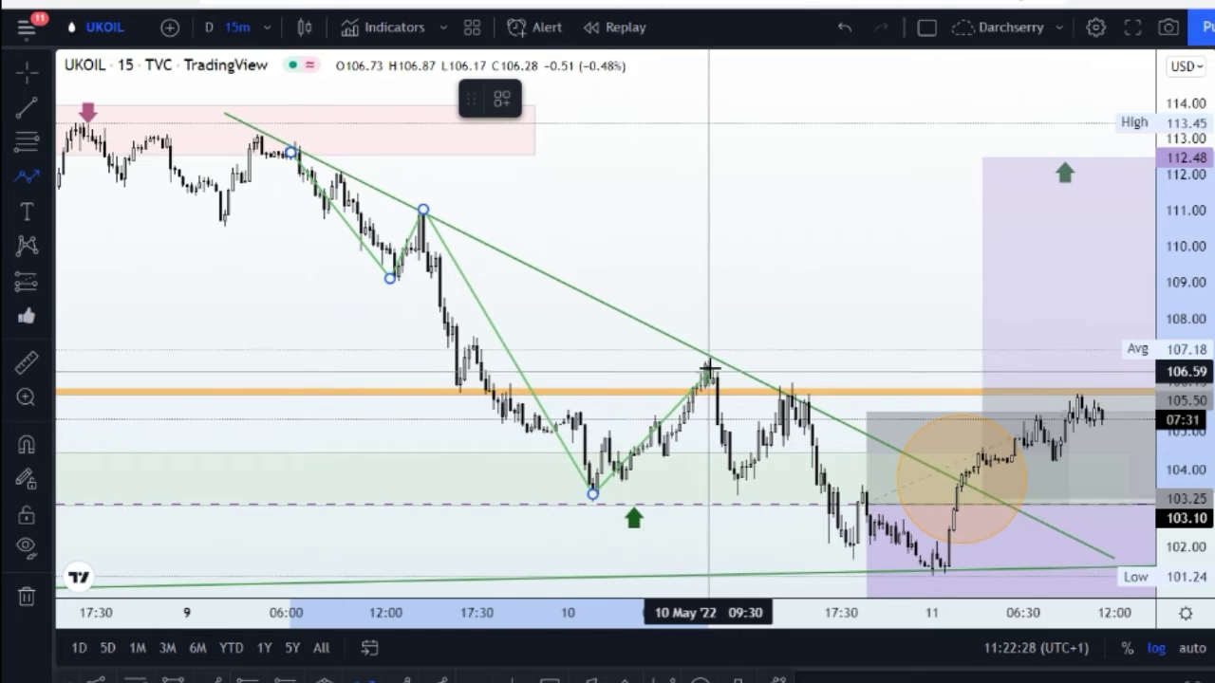
left_click(712, 367)
left_click(737, 478)
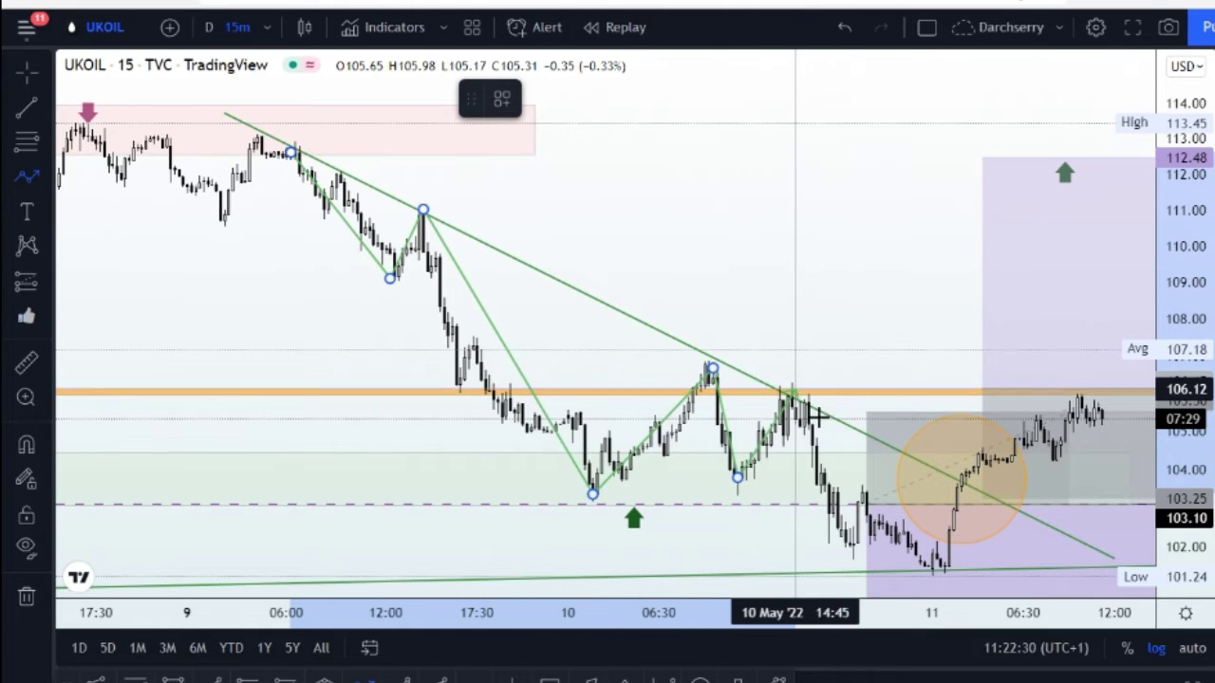
left_click(794, 389)
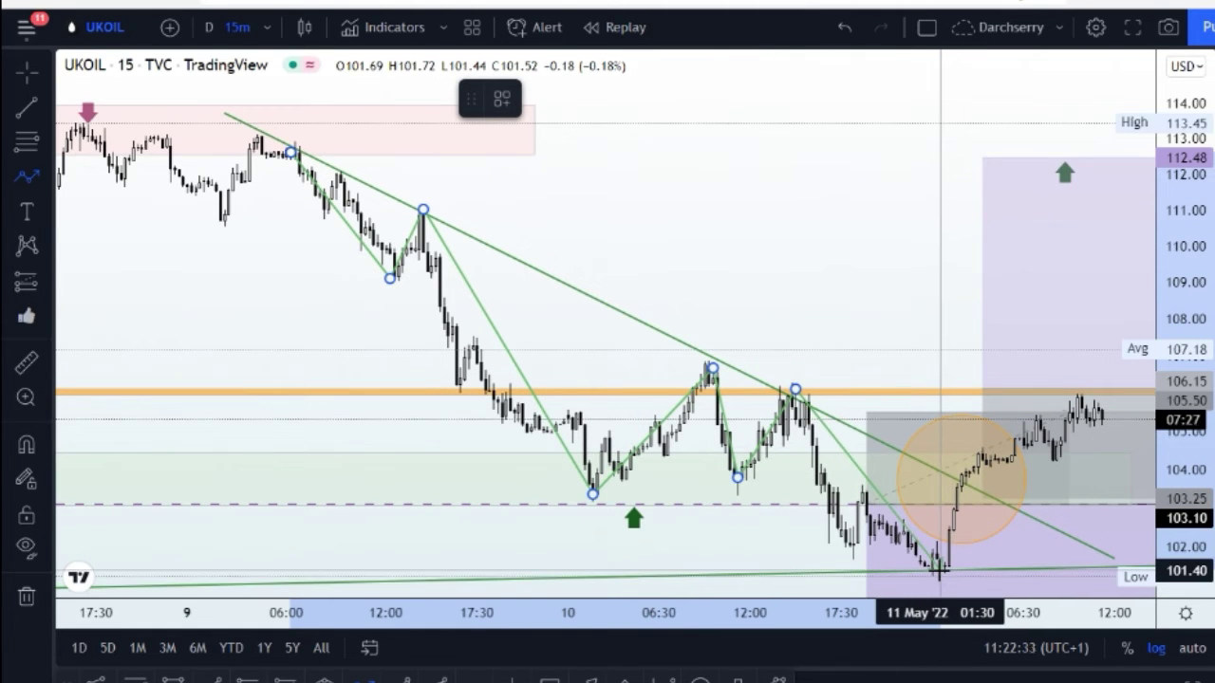
left_click(946, 552)
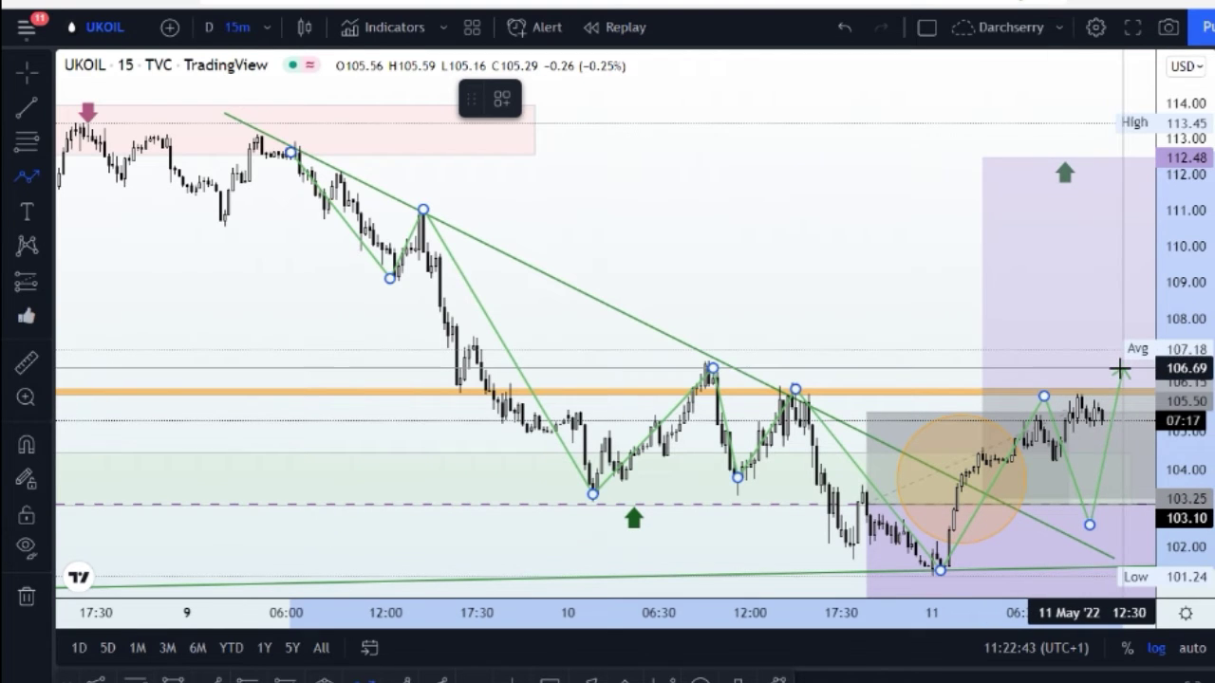
right_click(1120, 368)
Sketch a bullish path from the 11 May swing low to about 108.02, back below the orange level and up again, and discard it.
scroll(803, 301, "up", 3)
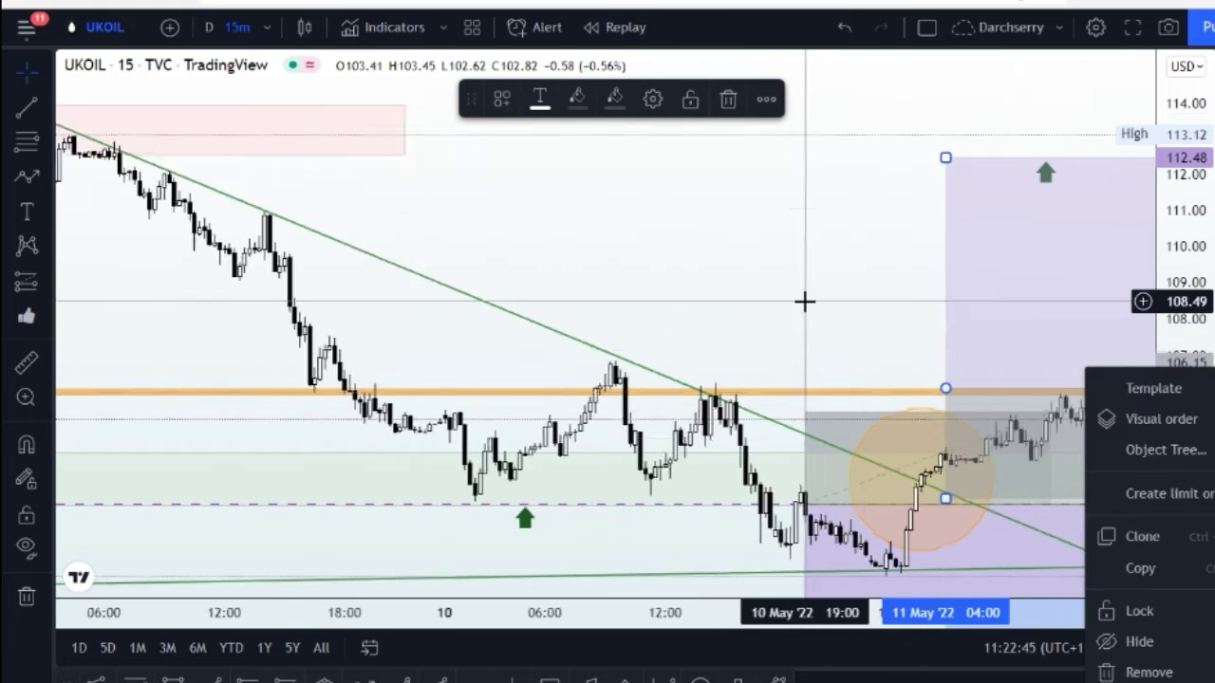
left_click_drag(816, 271, 620, 163)
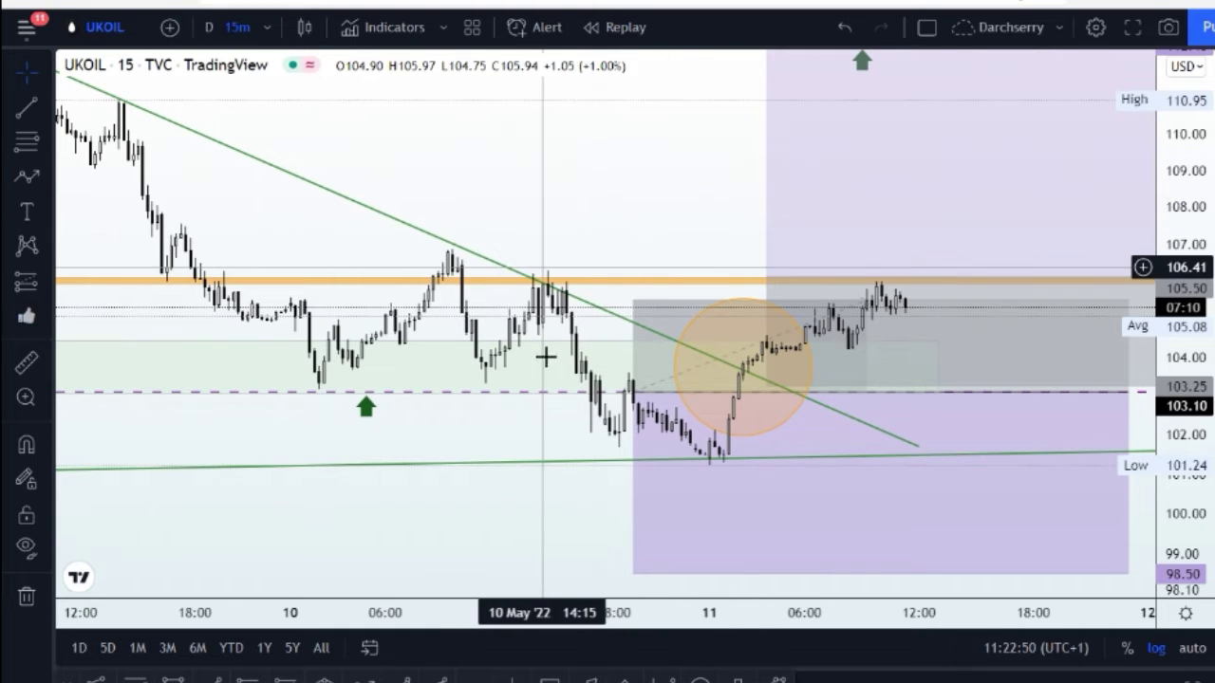
left_click(729, 419)
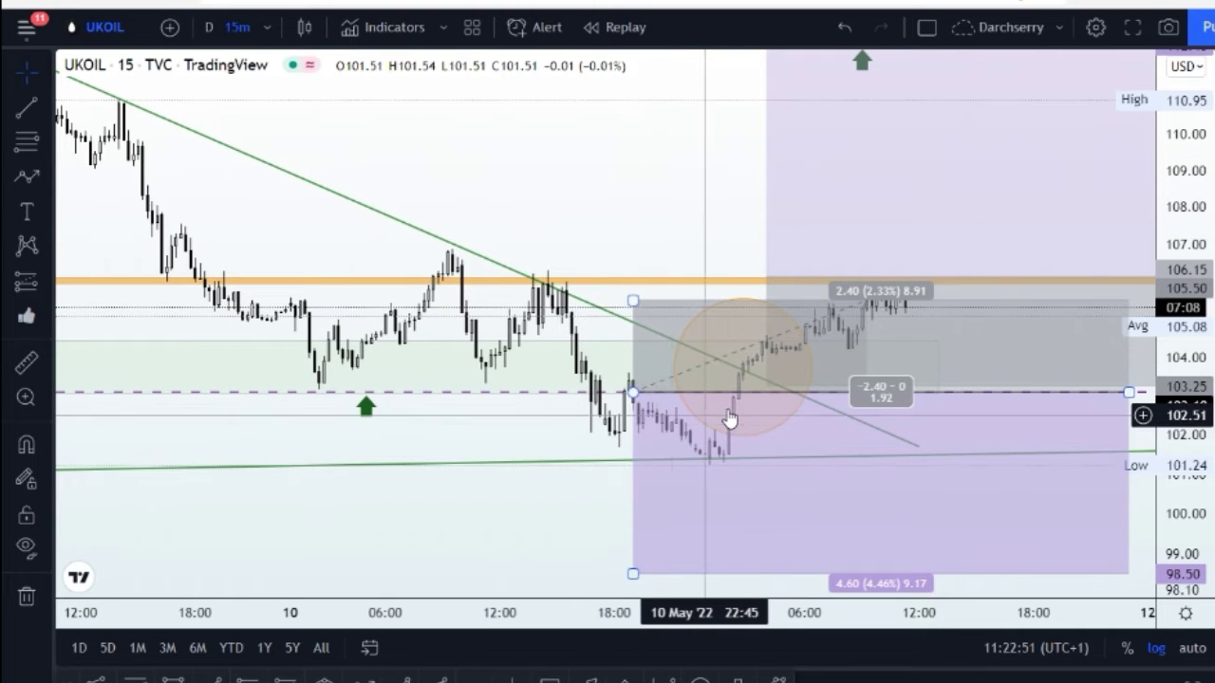
left_click(600, 438)
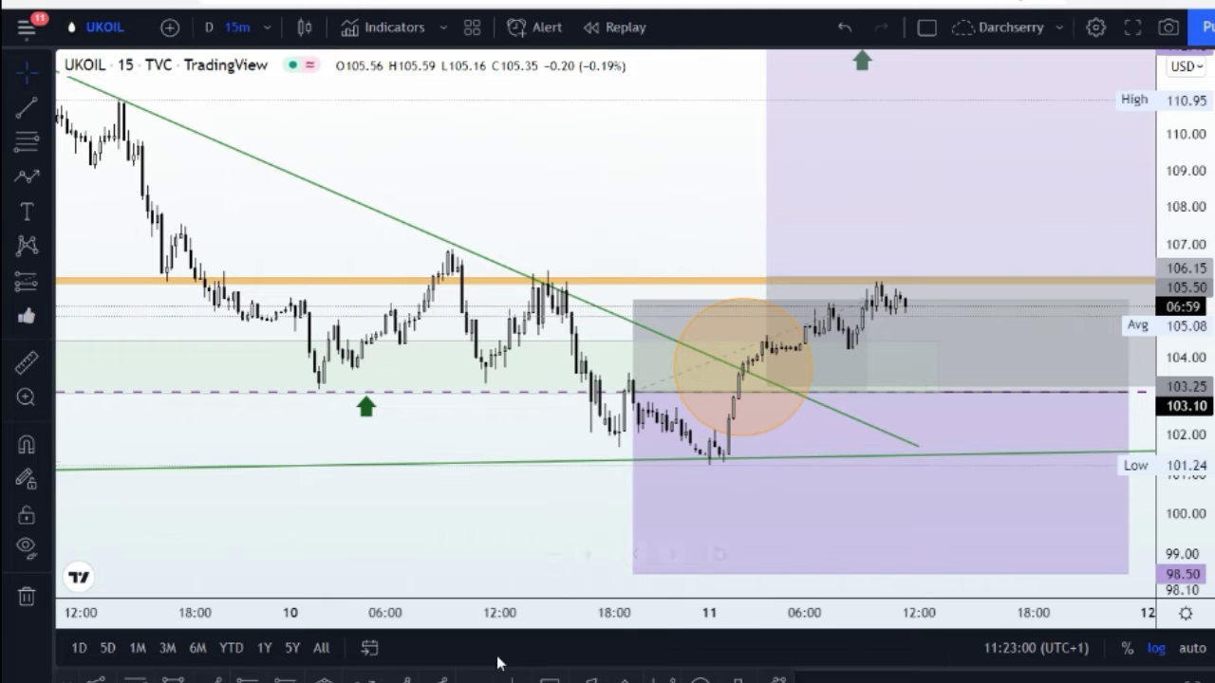
left_click(362, 678)
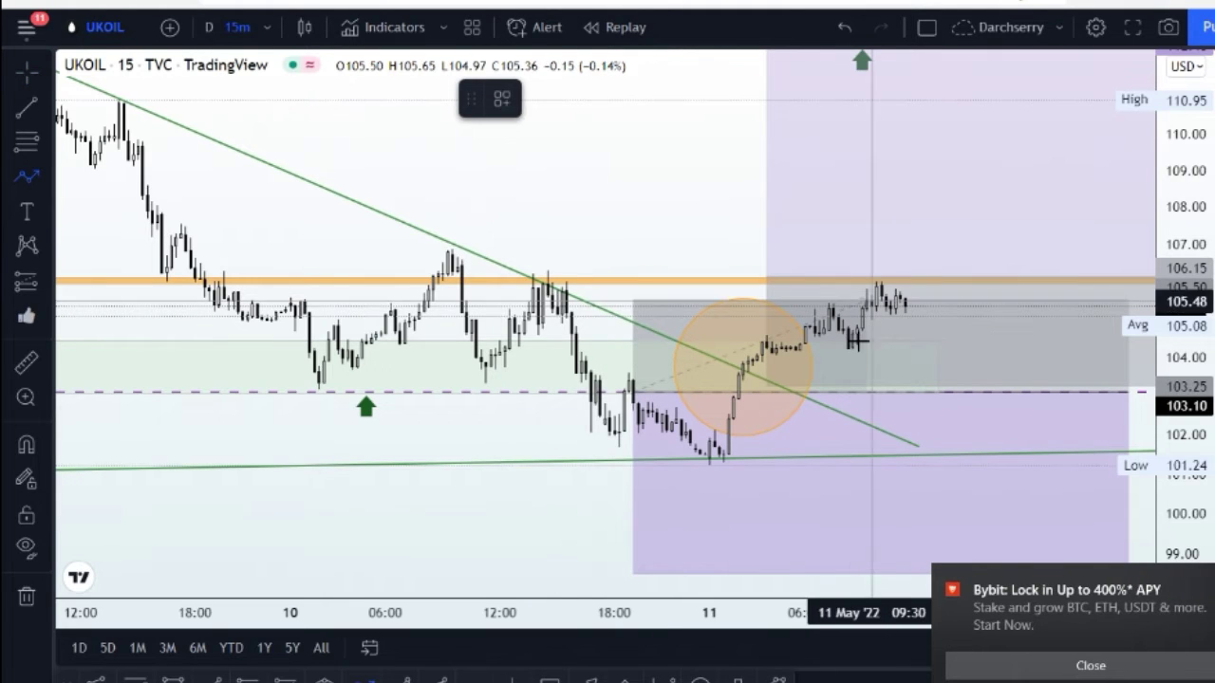
left_click(860, 342)
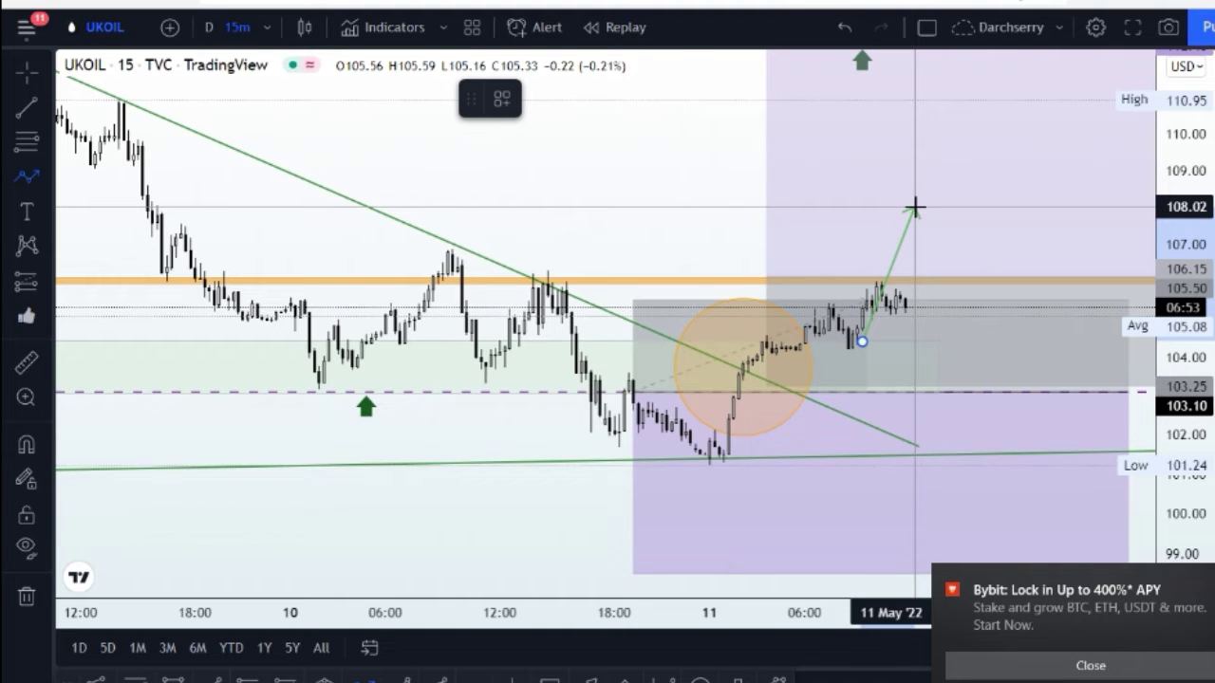
left_click(914, 207)
left_click(961, 307)
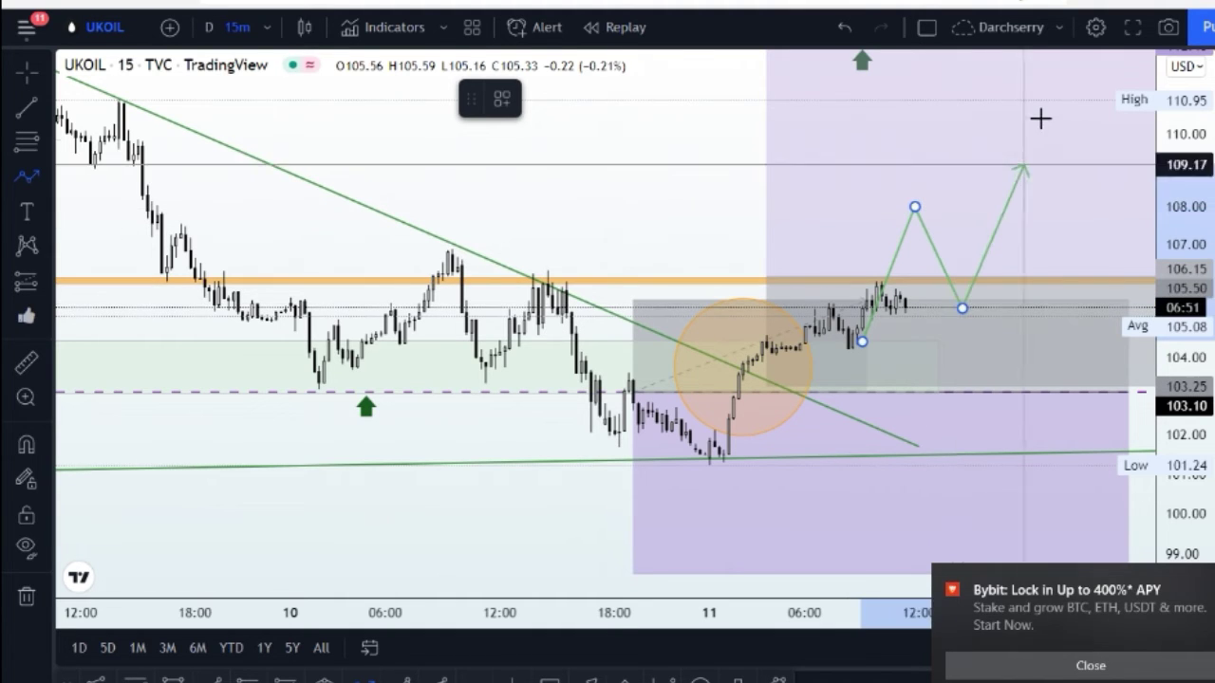
key("Escape")
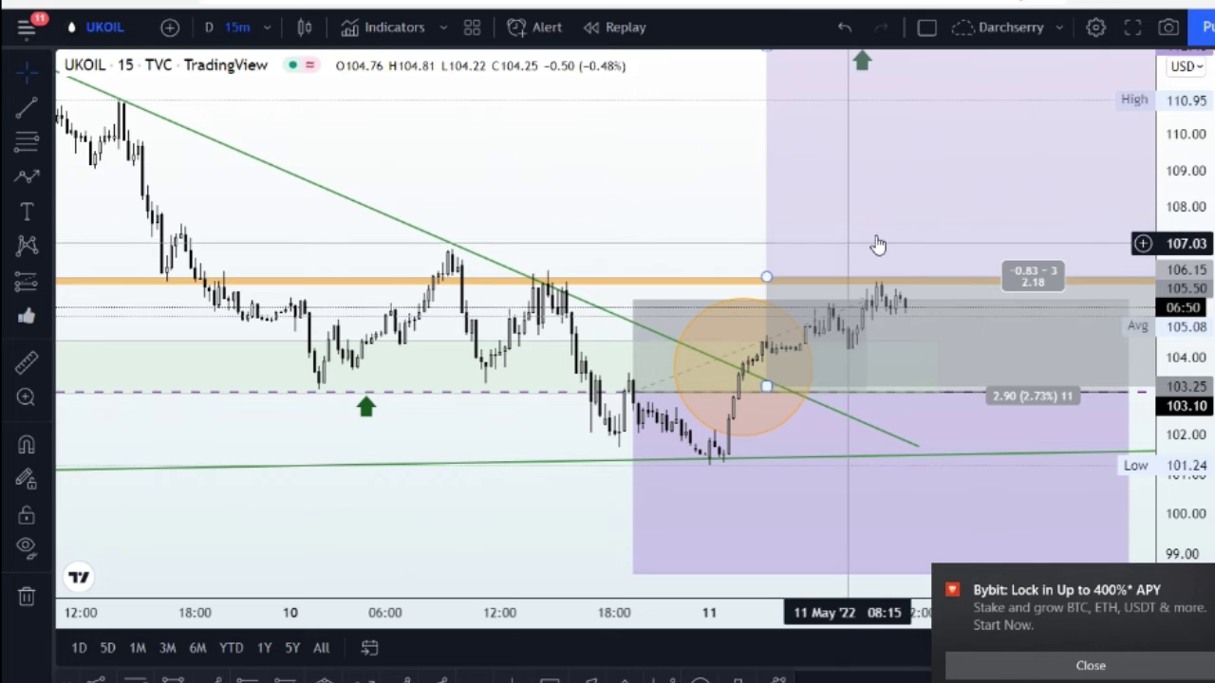
Examine the 15-minute decline from the supply zone to the lower trendline and the rebound towards the orange level.
scroll(875, 245, "up", 1)
scroll(874, 238, "down", 1)
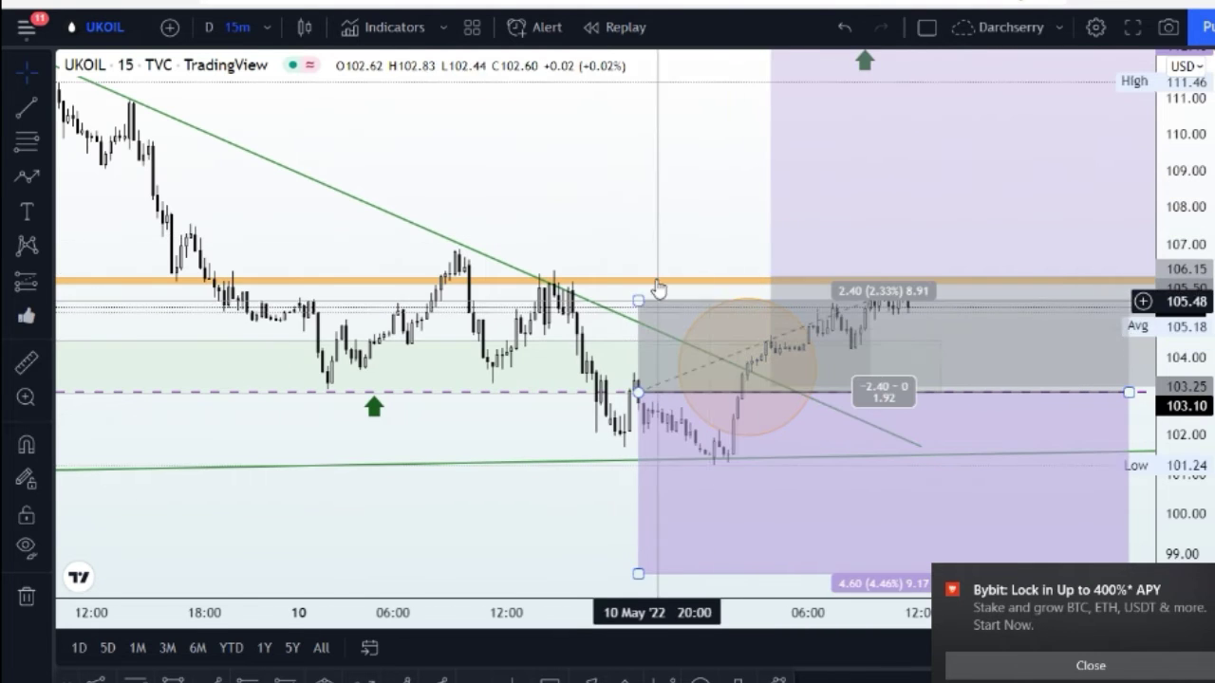
scroll(658, 285, "down", 3)
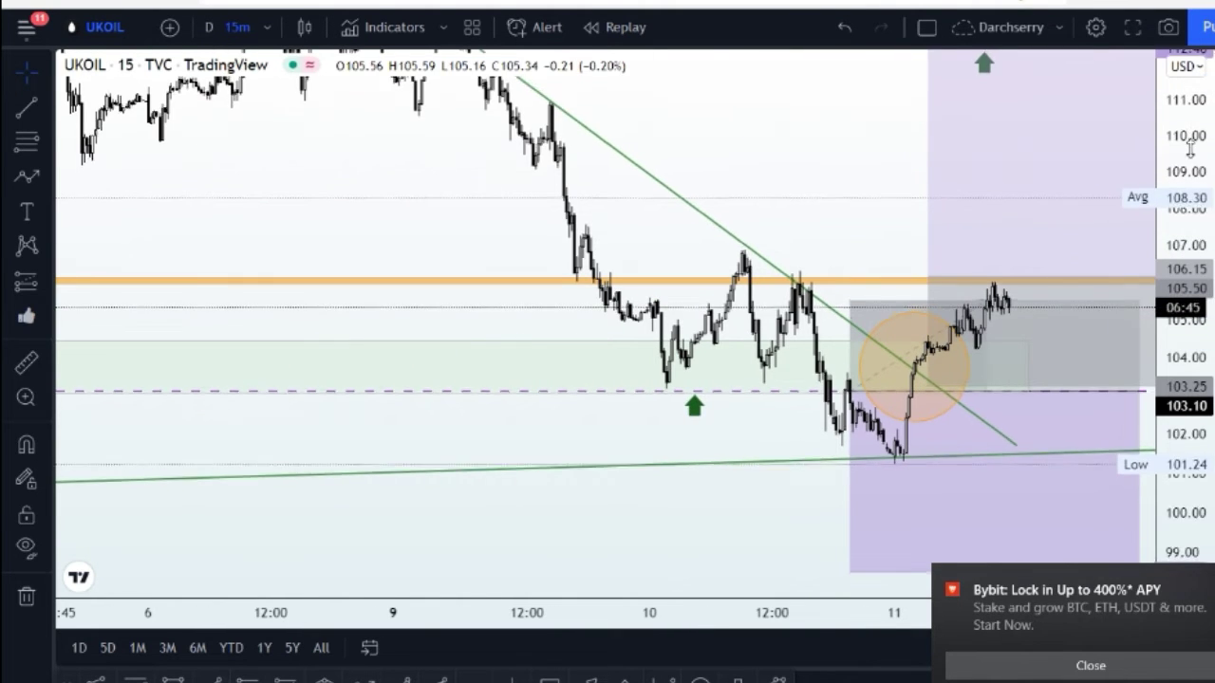
left_click_drag(1187, 151, 1210, 370)
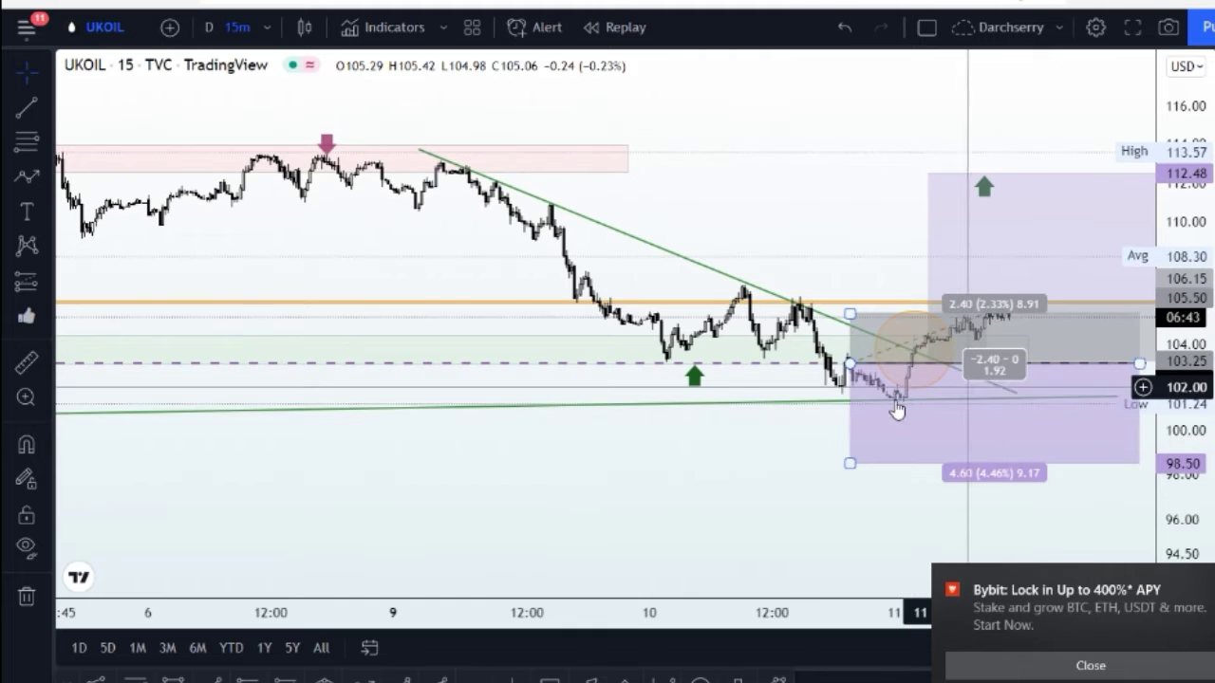
left_click_drag(768, 434, 714, 433)
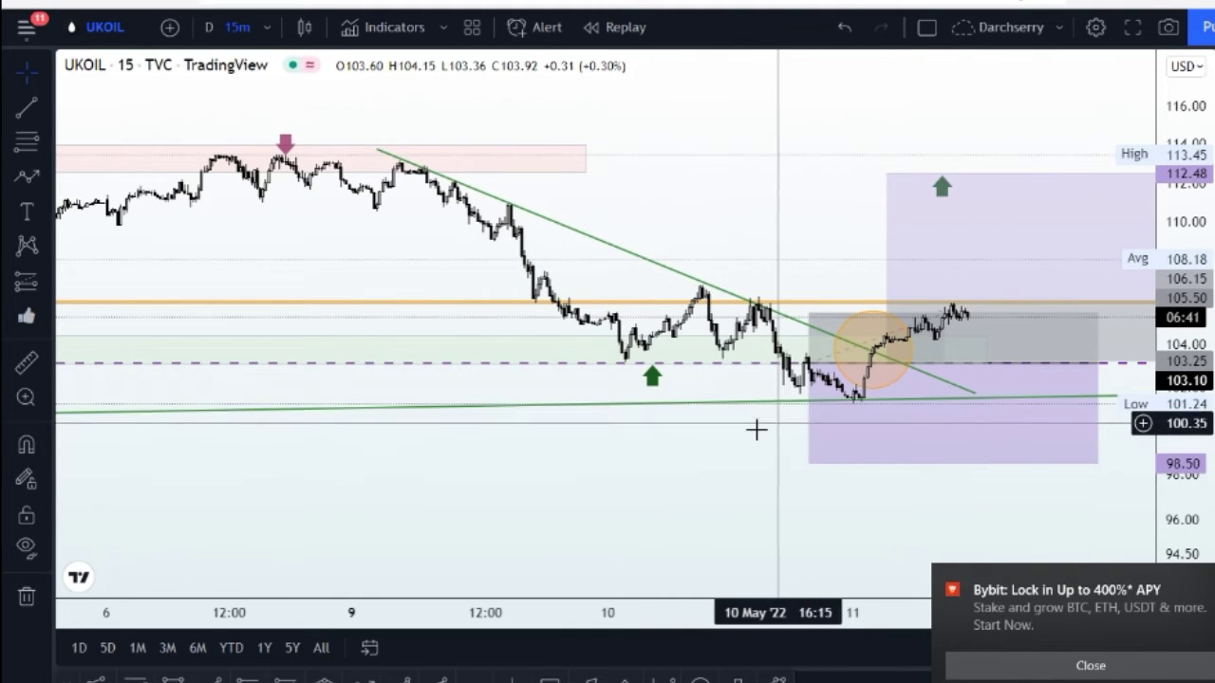
scroll(756, 426, "up", 3)
left_click_drag(1197, 363, 1198, 307)
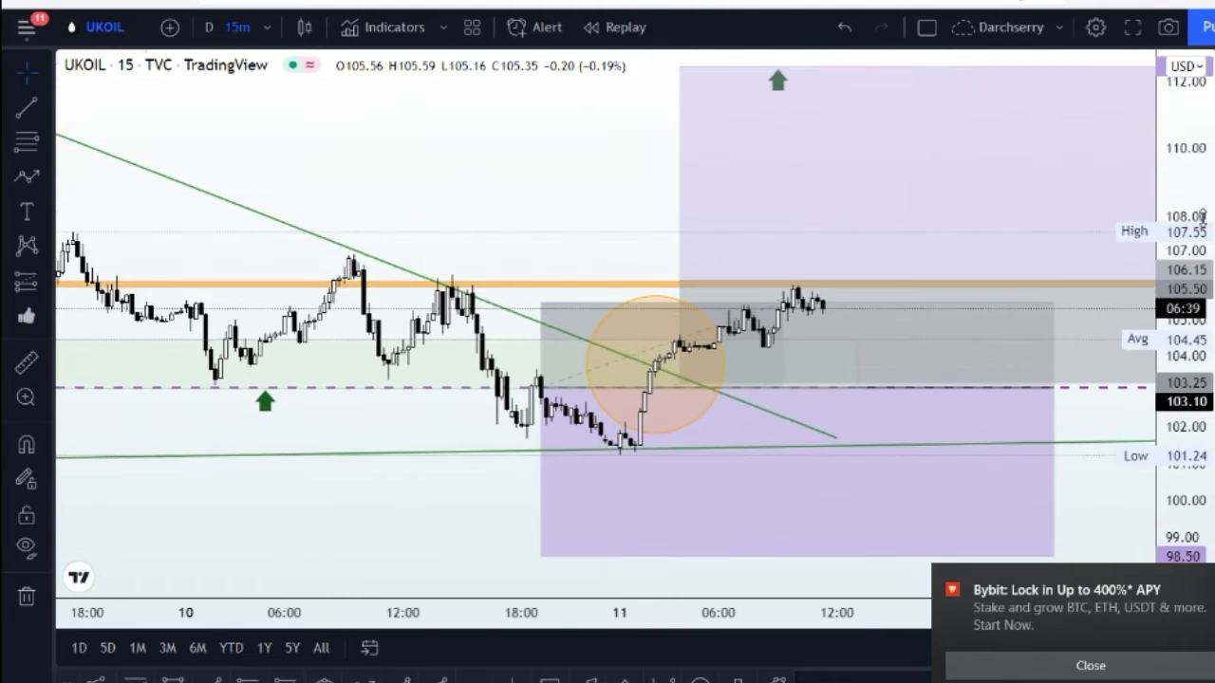
left_click_drag(616, 242, 654, 224)
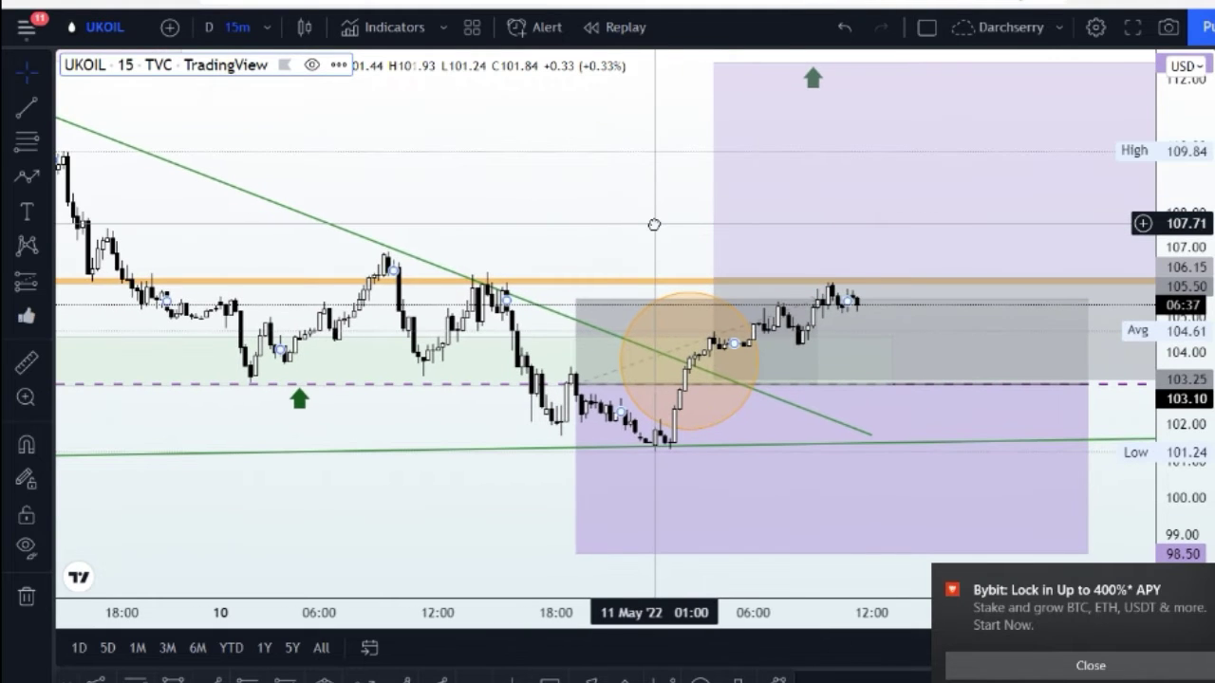
Change the chart display to a line and draw a rising trendline from about 101.57 on 10 May to about 107.24.
left_click(304, 28)
left_click(339, 188)
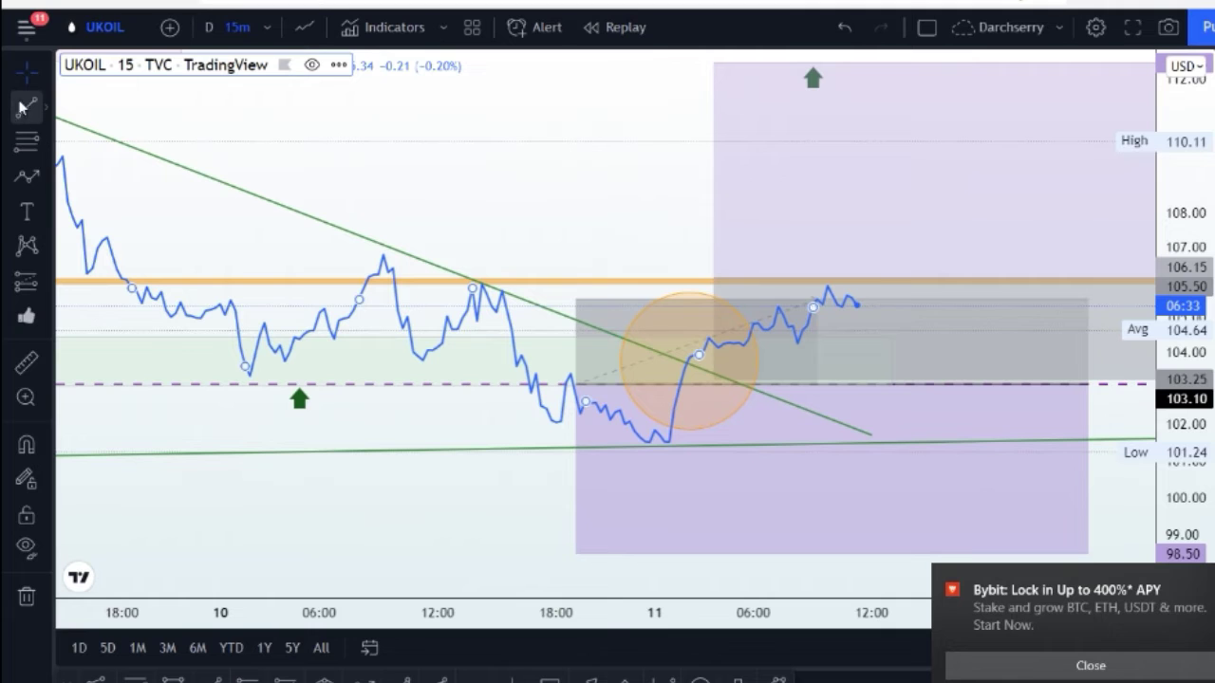
left_click(24, 108)
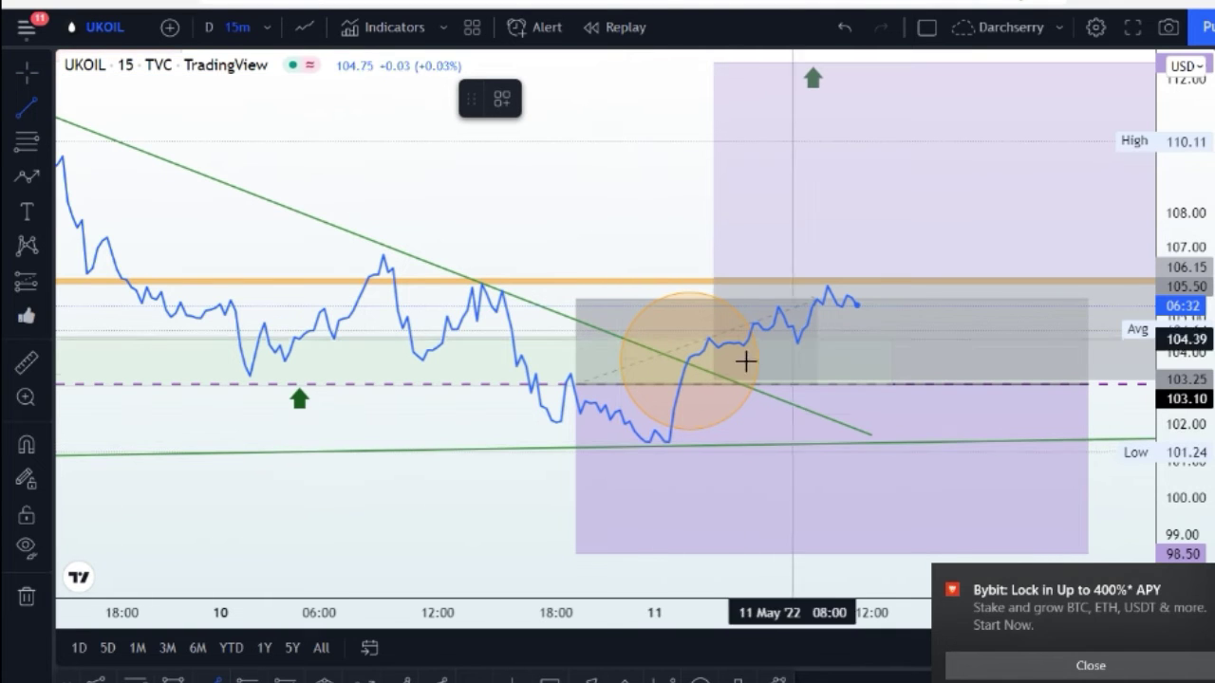
left_click(626, 435)
left_click(984, 240)
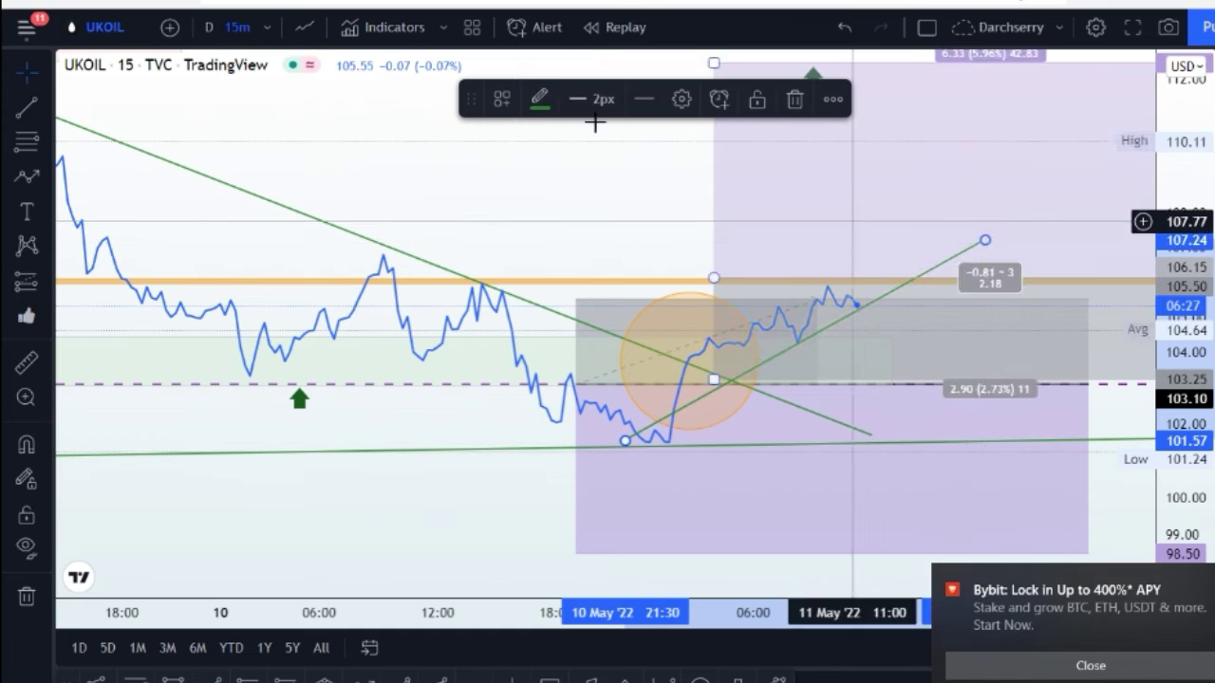
Colour the rising trendline red and return the chart display to candles.
left_click(540, 101)
left_click(539, 163)
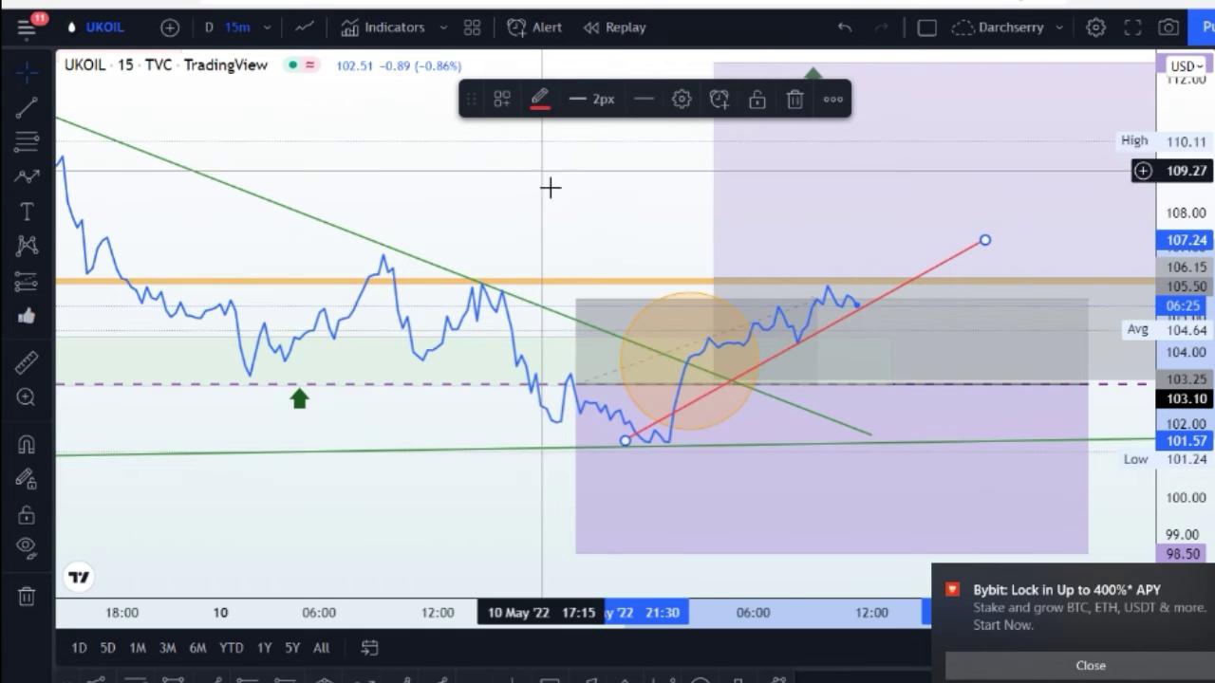
left_click(303, 27)
left_click(346, 114)
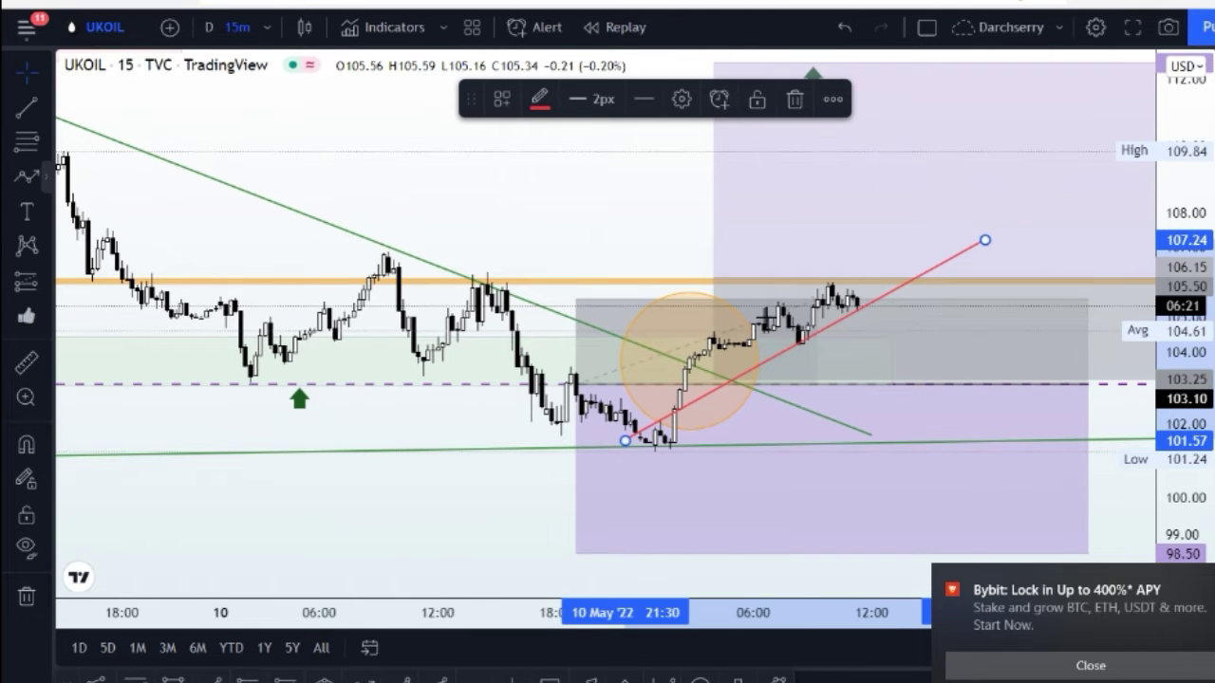
Sketch a bearish path from the latest candles through the red trendline, back up to the orange level and down below 101, and discard it.
left_click(27, 176)
left_click(847, 300)
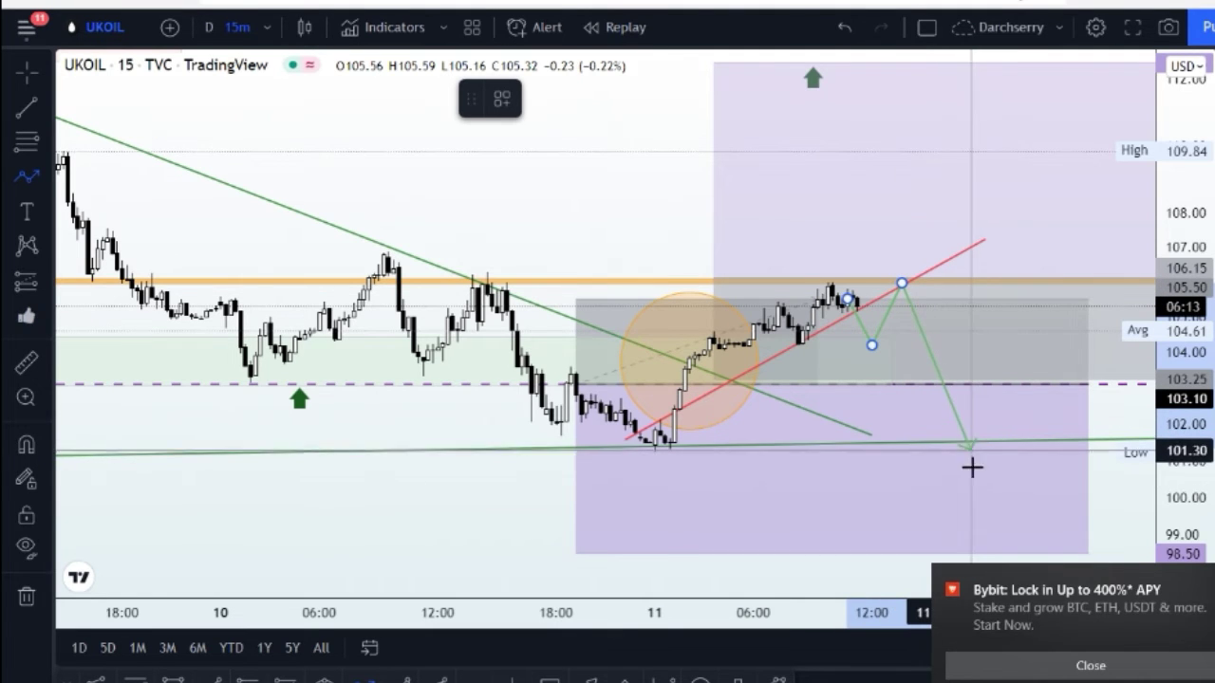
left_click(999, 492)
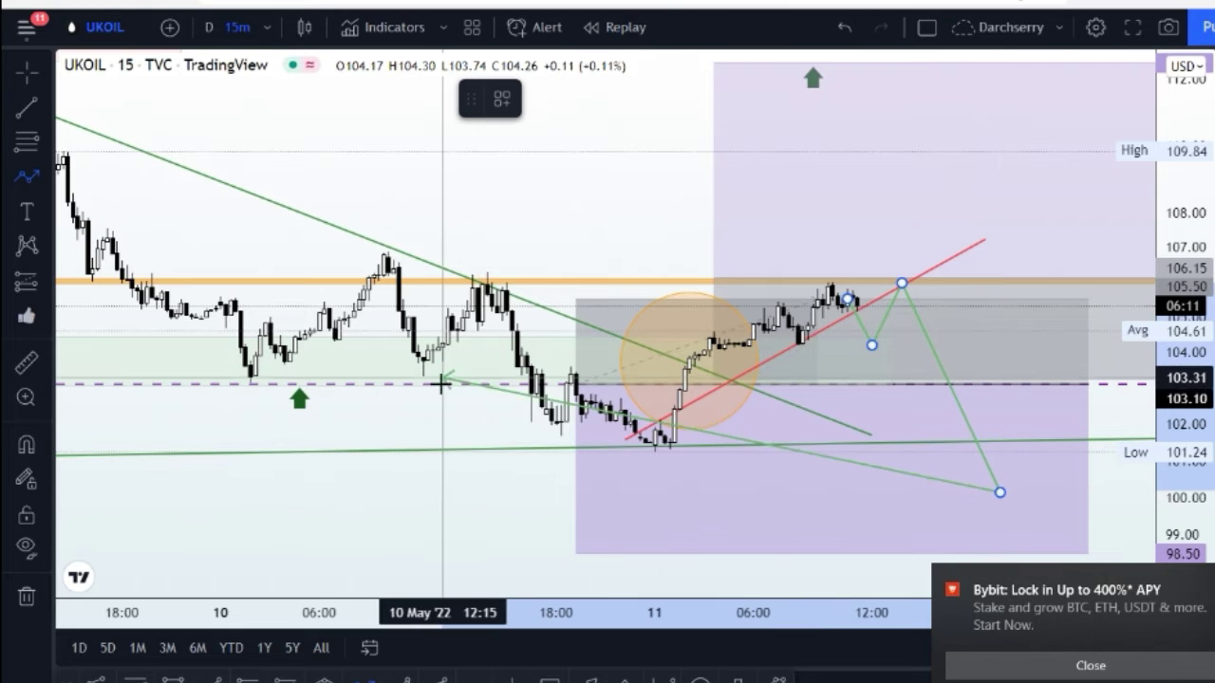
key("Escape")
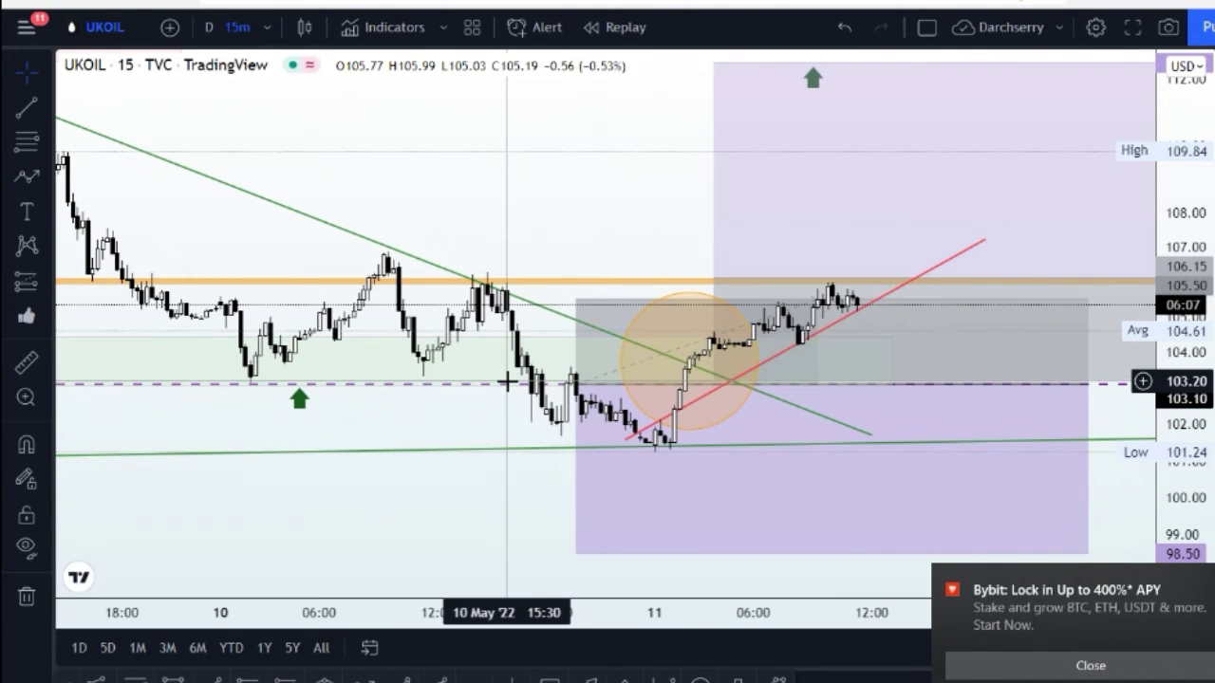
Raise the dashed purple line to 104.17 and set the short position's entry there at 09:00 on 11 May with its stop at 106.18.
left_click(1109, 384)
left_click_drag(1115, 365, 1120, 348)
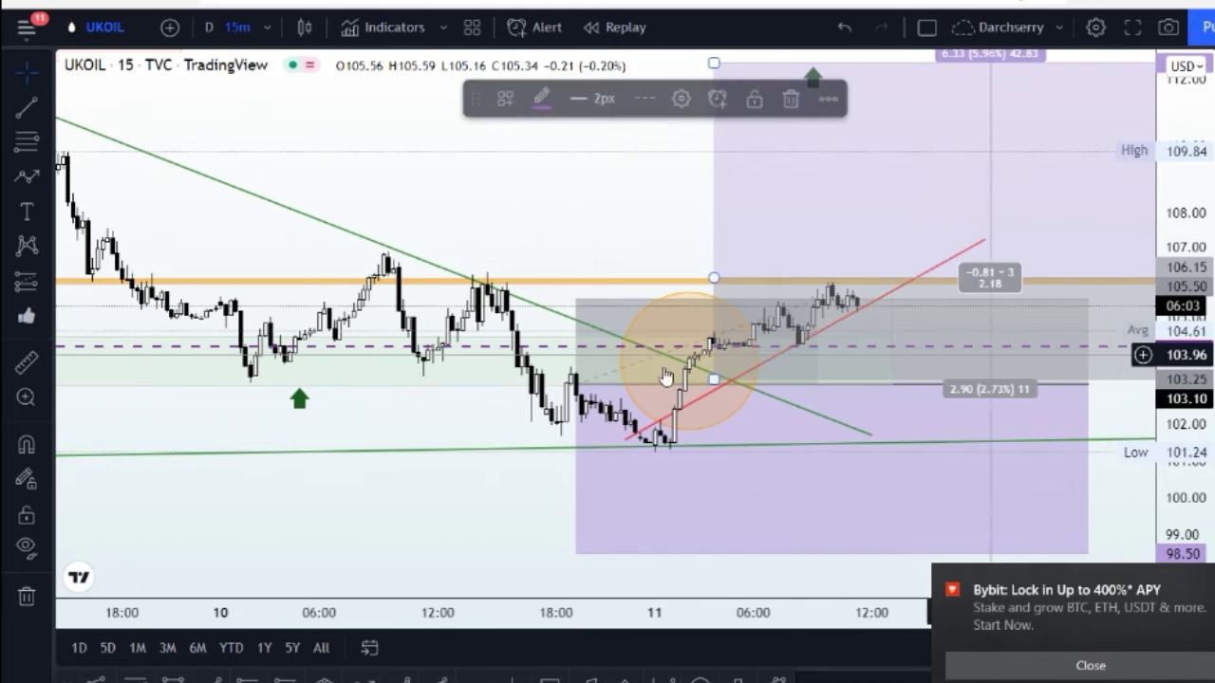
mouse_move(576, 382)
left_mouse_down()
mouse_move(837, 382)
mouse_move(882, 353)
mouse_move(811, 346)
left_mouse_up()
left_click_drag(812, 297, 813, 274)
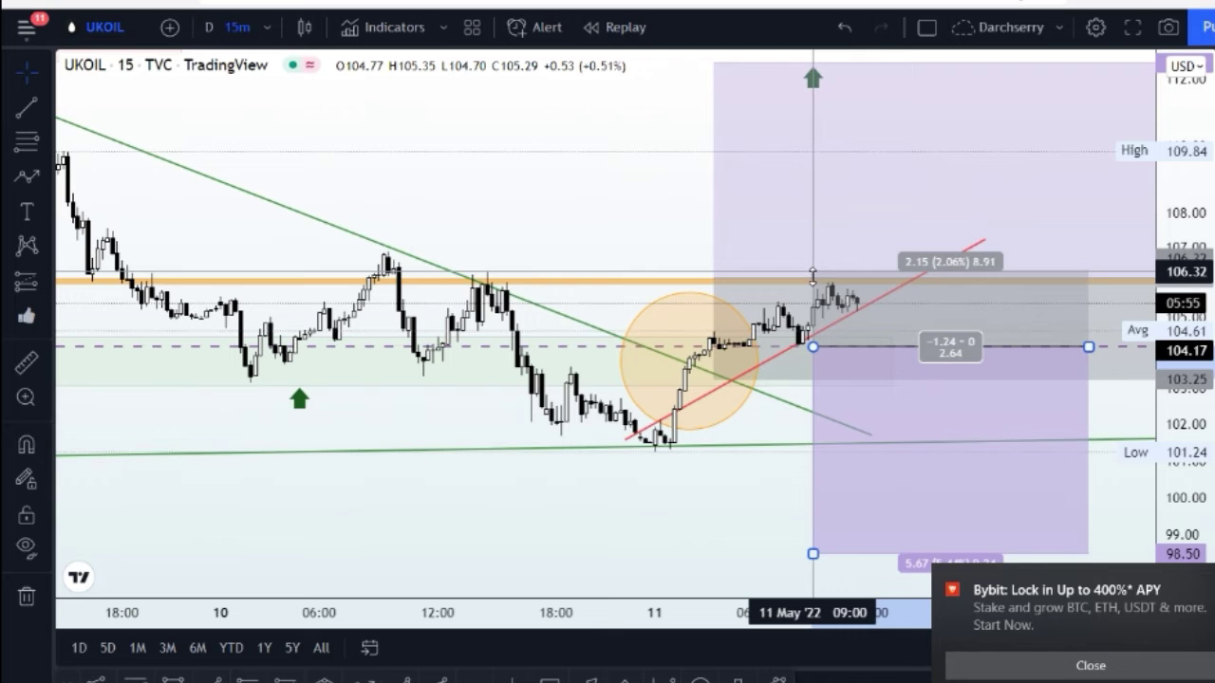
left_click_drag(813, 275, 813, 277)
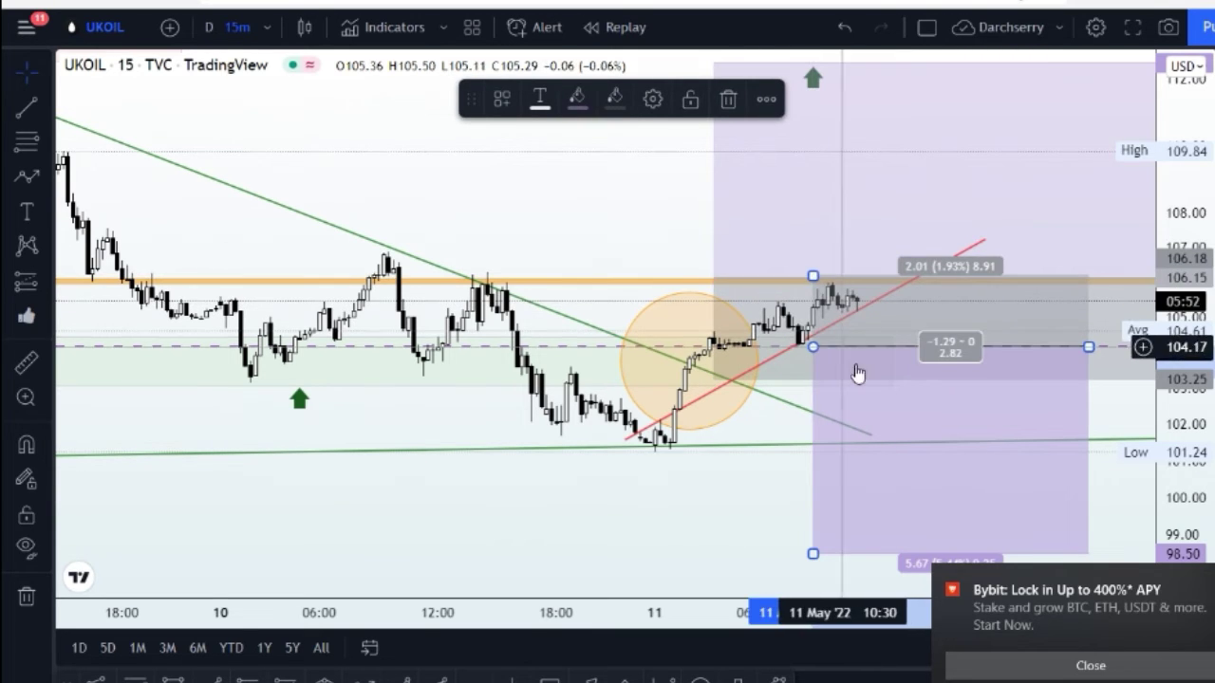
left_click(771, 412)
Sketch a path from the latest candles down to the dashed line at 104.17 and back up to the orange level, and discard it.
left_click_drag(759, 425, 726, 412)
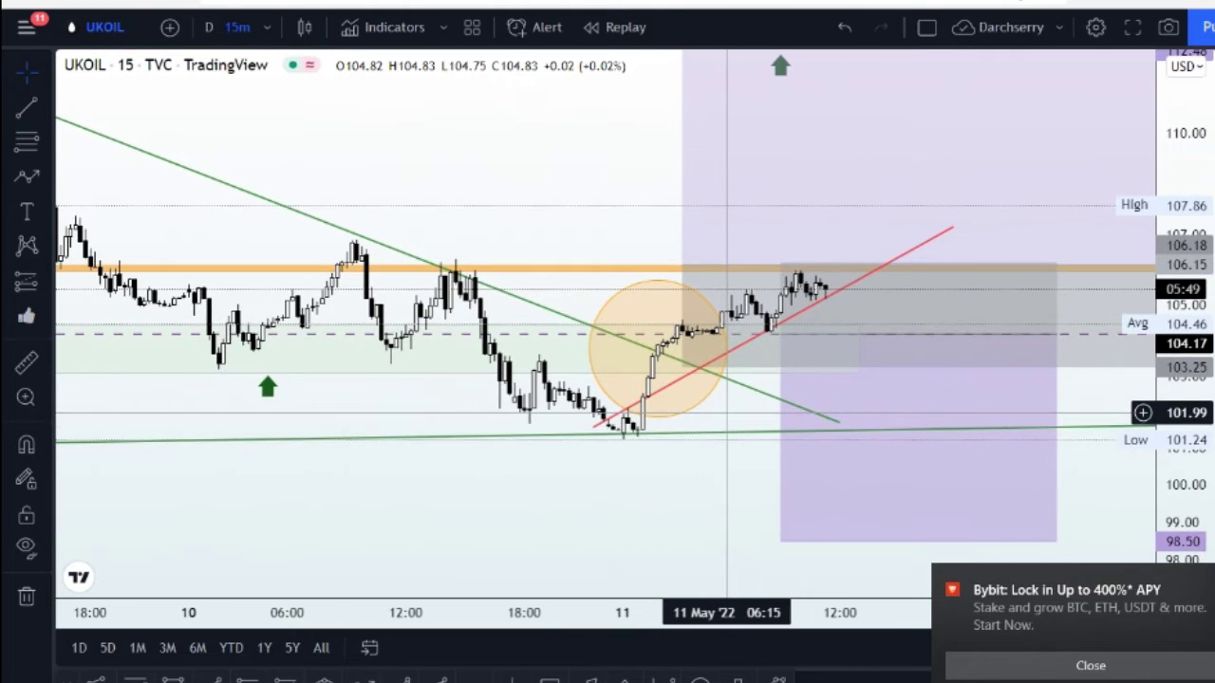
left_click(364, 678)
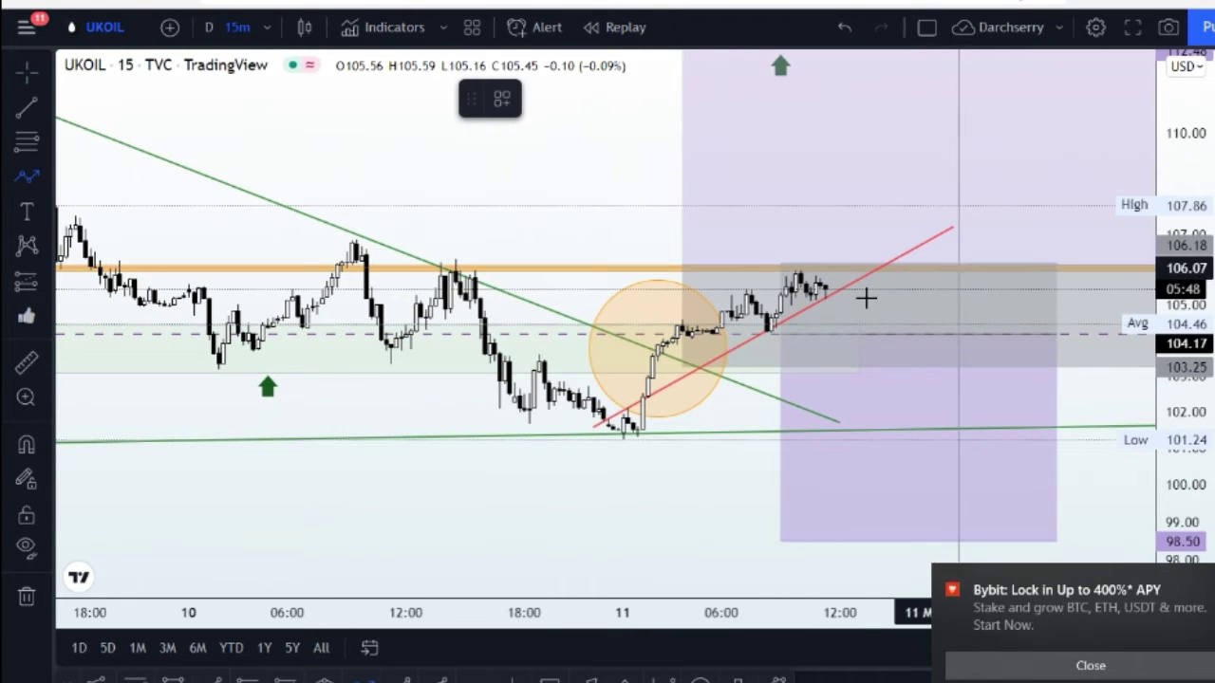
left_click(815, 292)
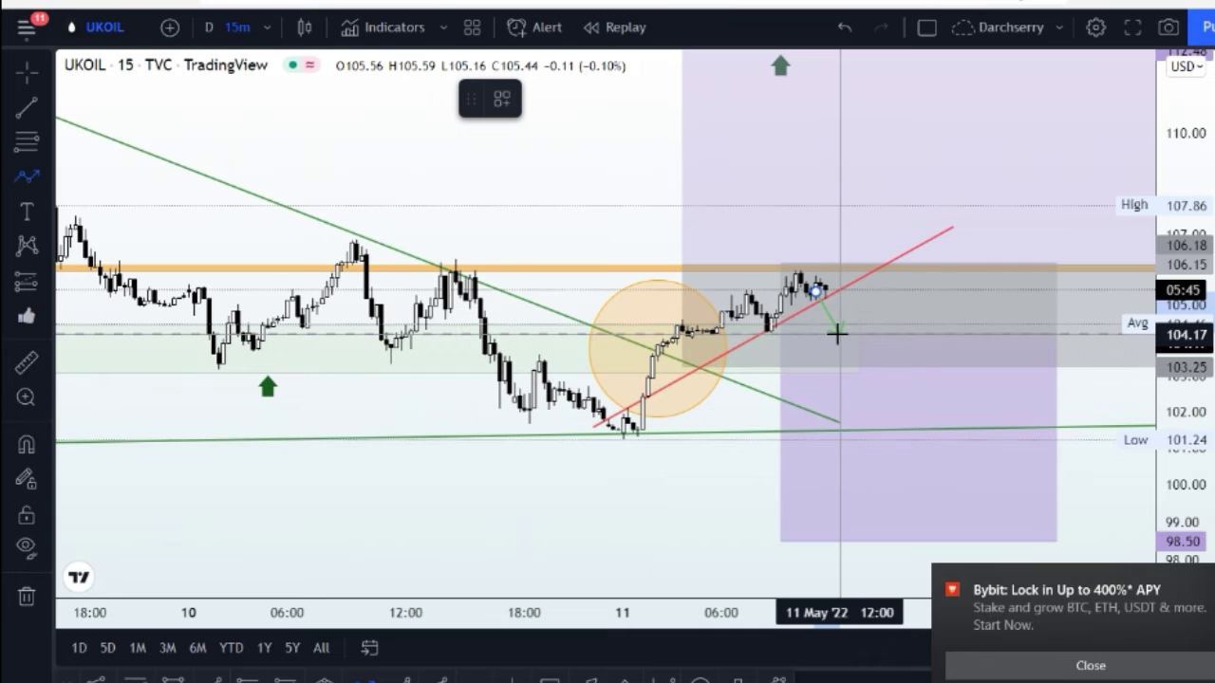
left_click(839, 334)
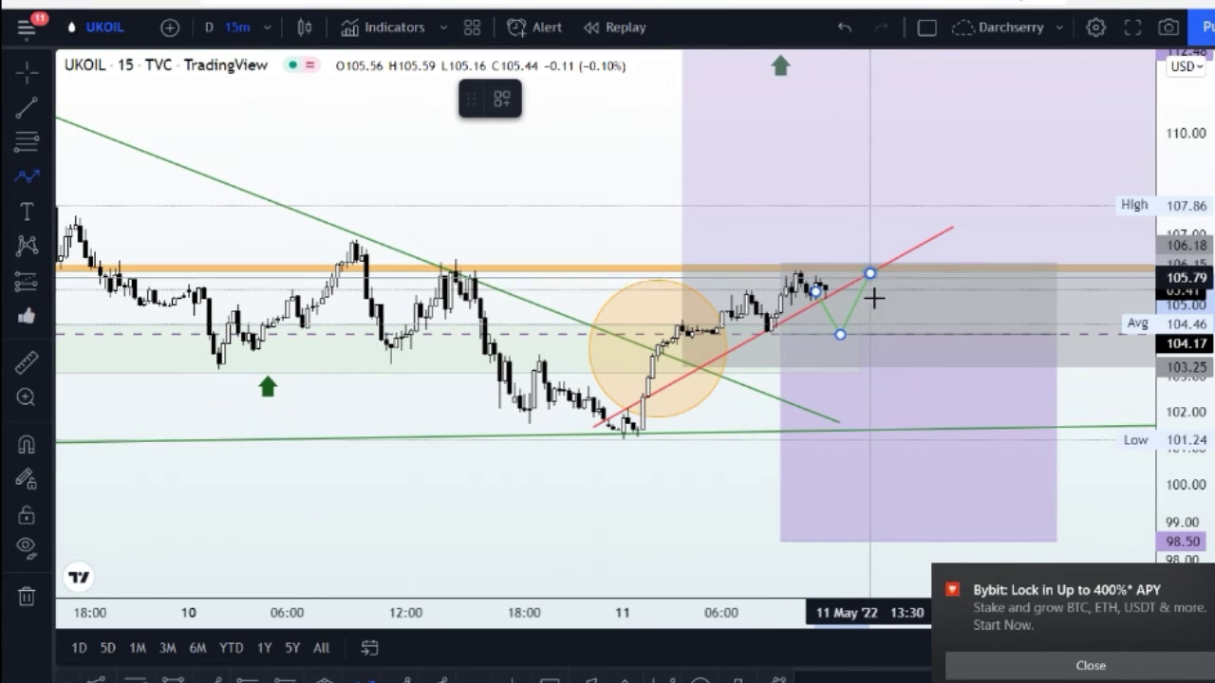
key("Escape")
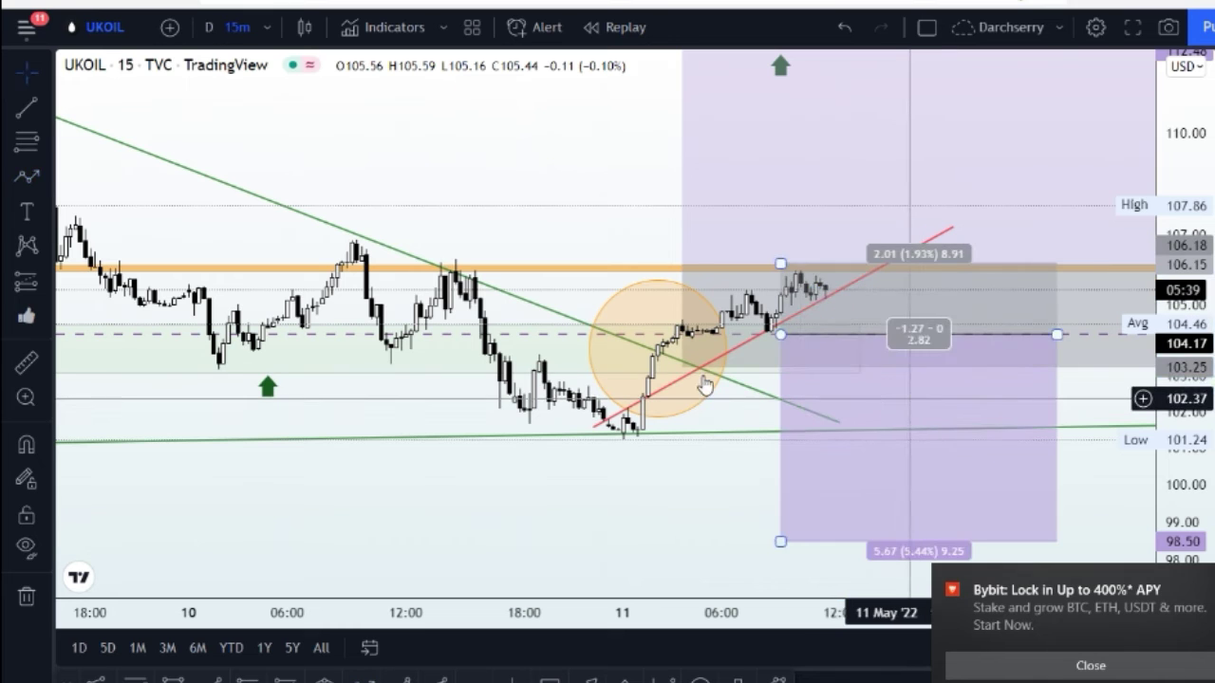
Try moving the long position slightly later in time and undo the move.
left_click(732, 344)
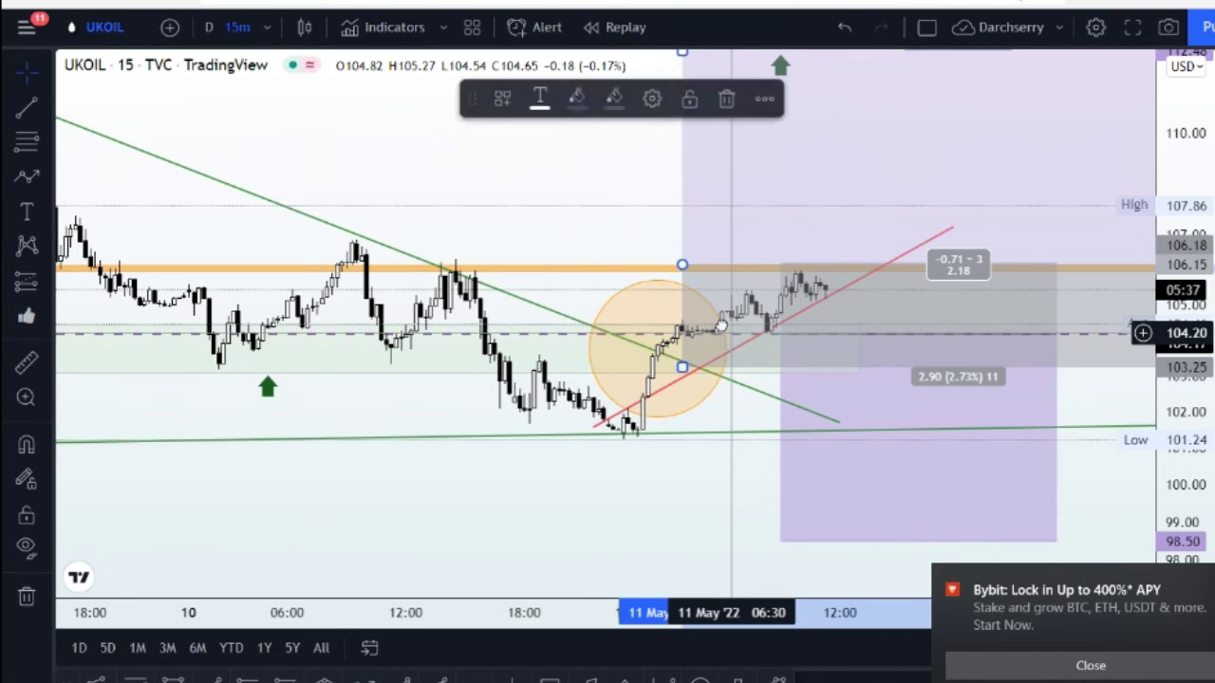
mouse_move(731, 344)
left_mouse_down()
mouse_move(721, 346)
mouse_move(745, 352)
left_mouse_up()
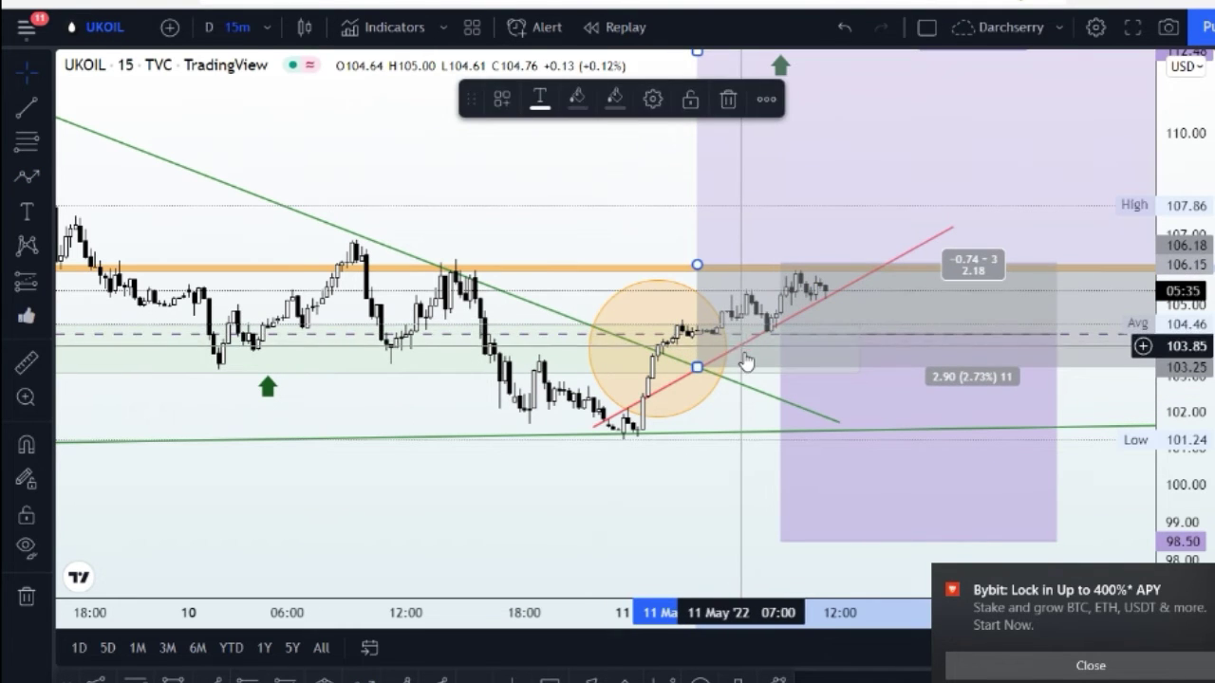
key("ctrl+z")
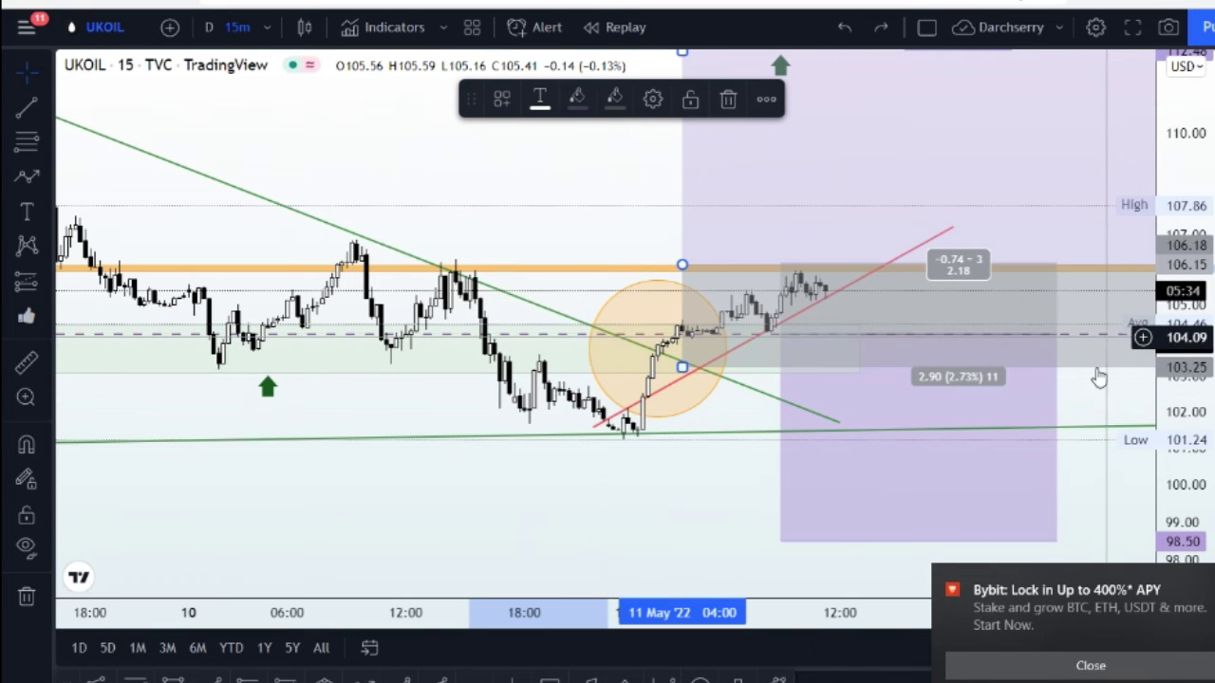
Raise the dashed purple horizontal line to 104.69.
scroll(1111, 393, "down", 3)
left_click_drag(1104, 390, 734, 359)
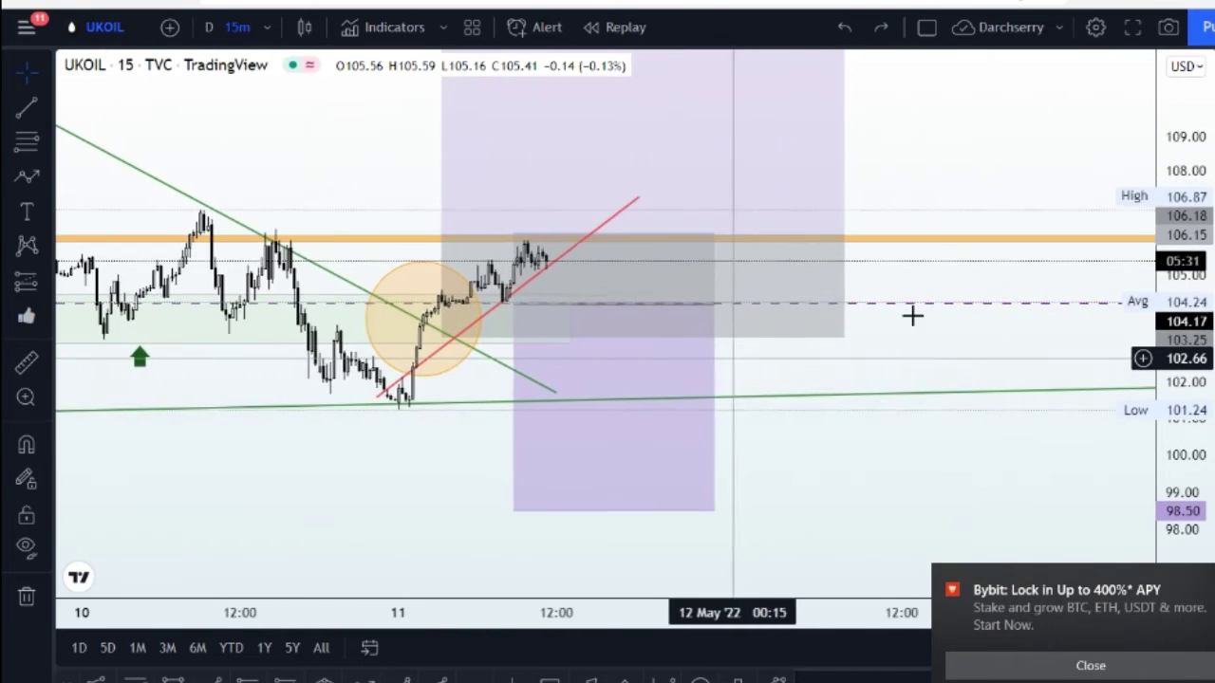
scroll(939, 315, "left", 2)
left_click_drag(971, 304, 982, 287)
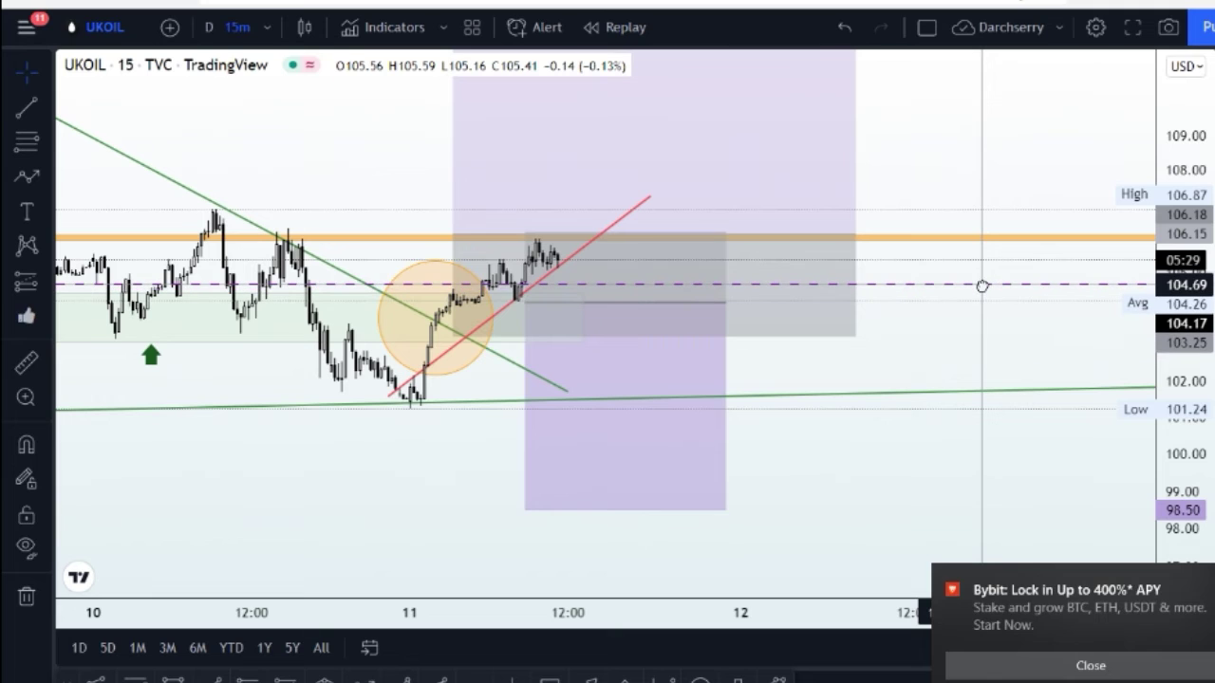
Move the short position's entry to 104.69 at 10:45 on 11 May and raise its stop level to 106.29.
left_click(545, 327)
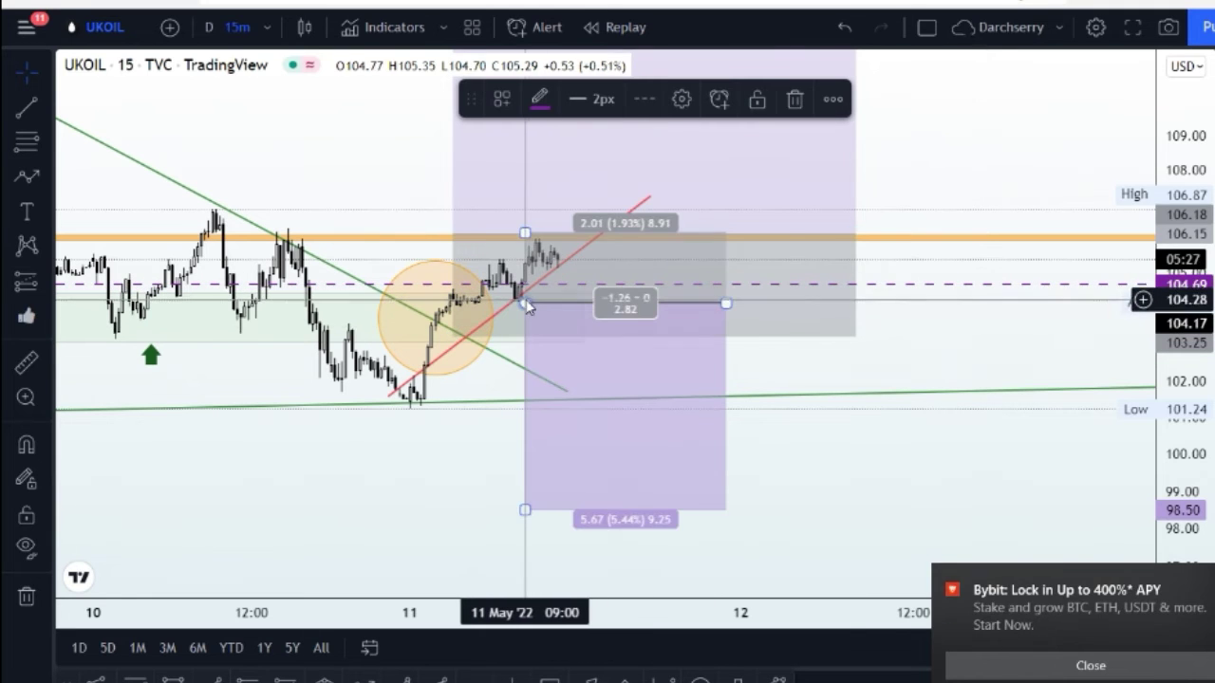
left_click_drag(529, 306, 563, 295)
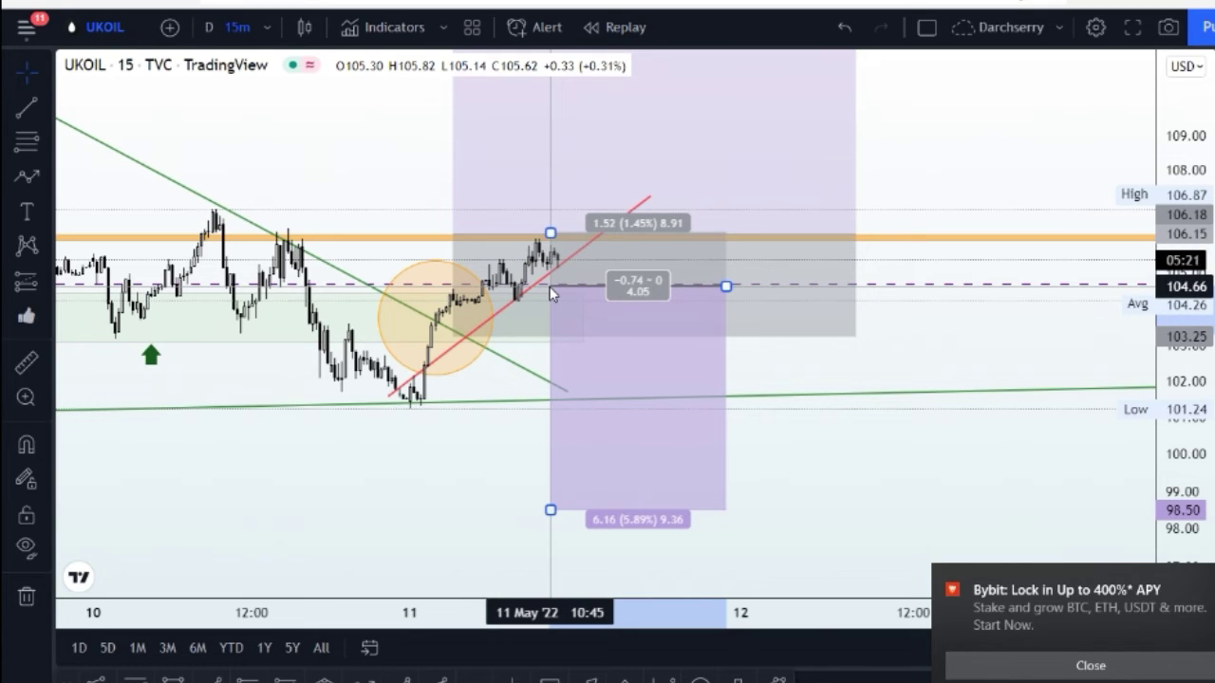
left_click_drag(554, 293, 551, 288)
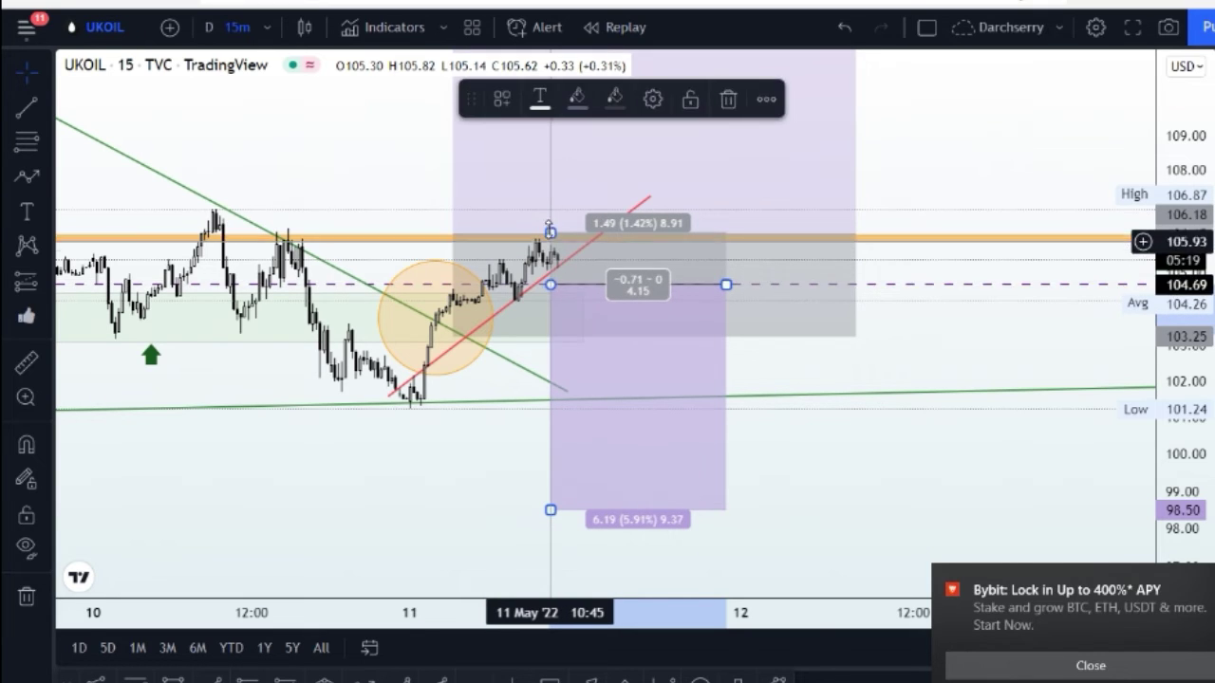
left_click_drag(550, 228, 550, 222)
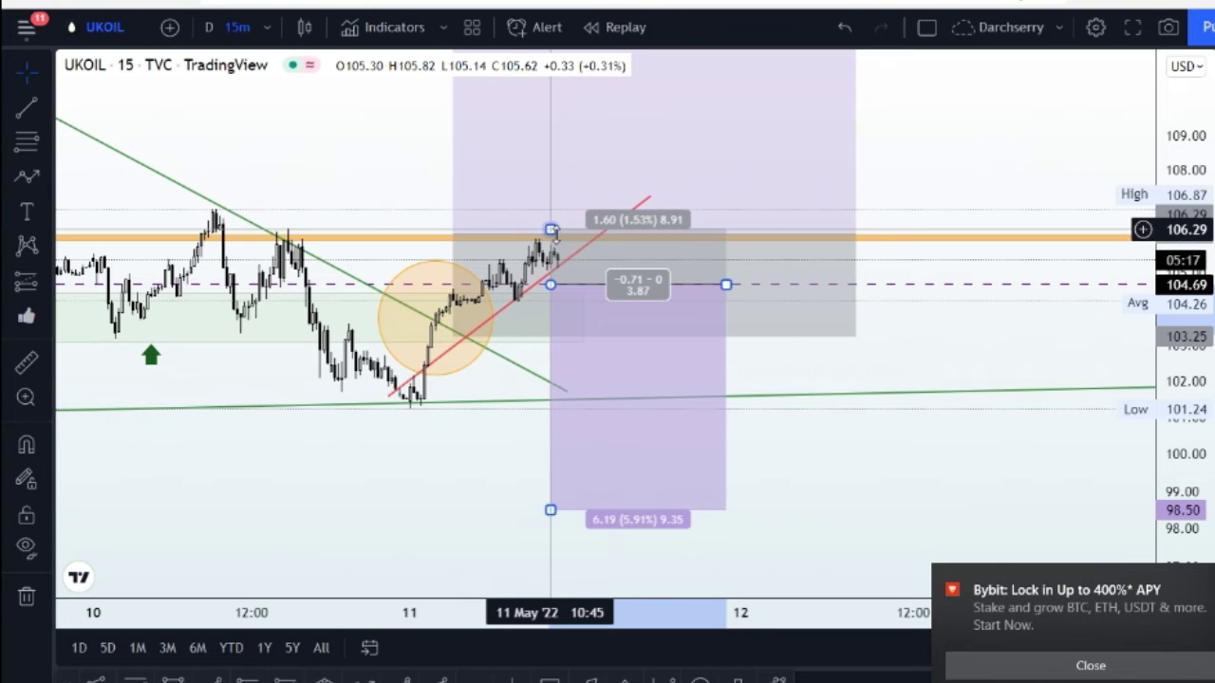
Sketch a bullish path above the orange level, back to about 106.21, up to about 114 and slightly down again, and discard it.
scroll(970, 103, "down", 5)
left_click_drag(1181, 245, 1177, 293)
left_click_drag(671, 208, 667, 282)
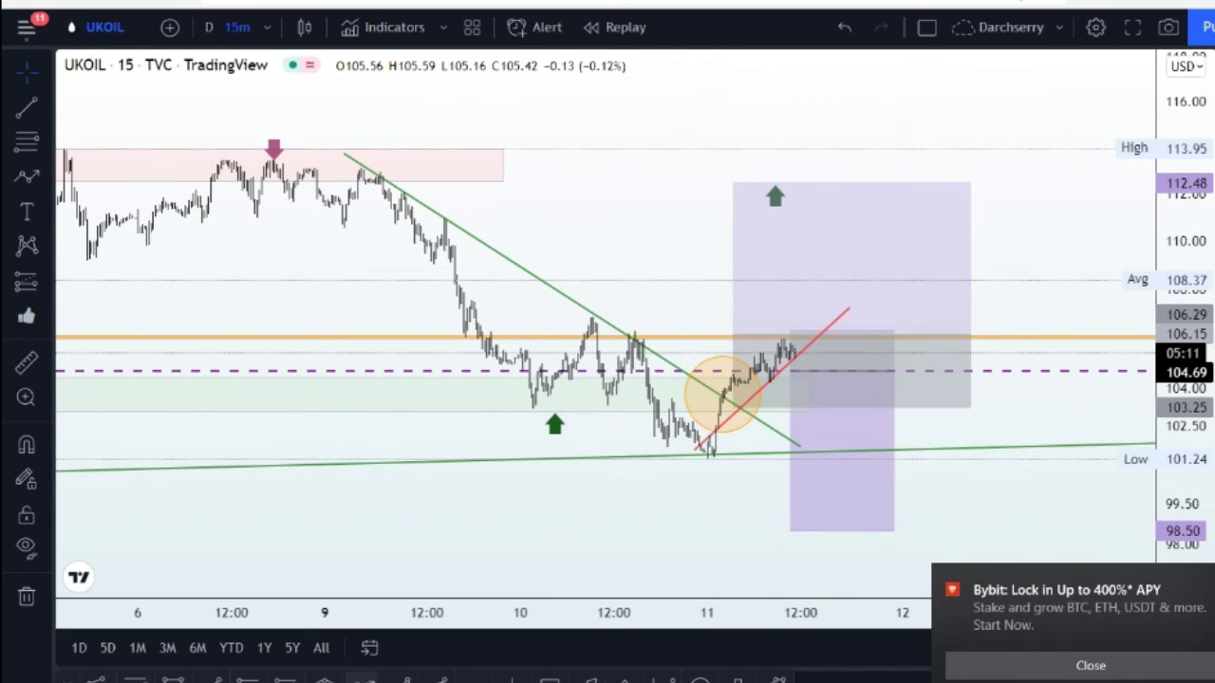
left_click(364, 678)
left_click(764, 368)
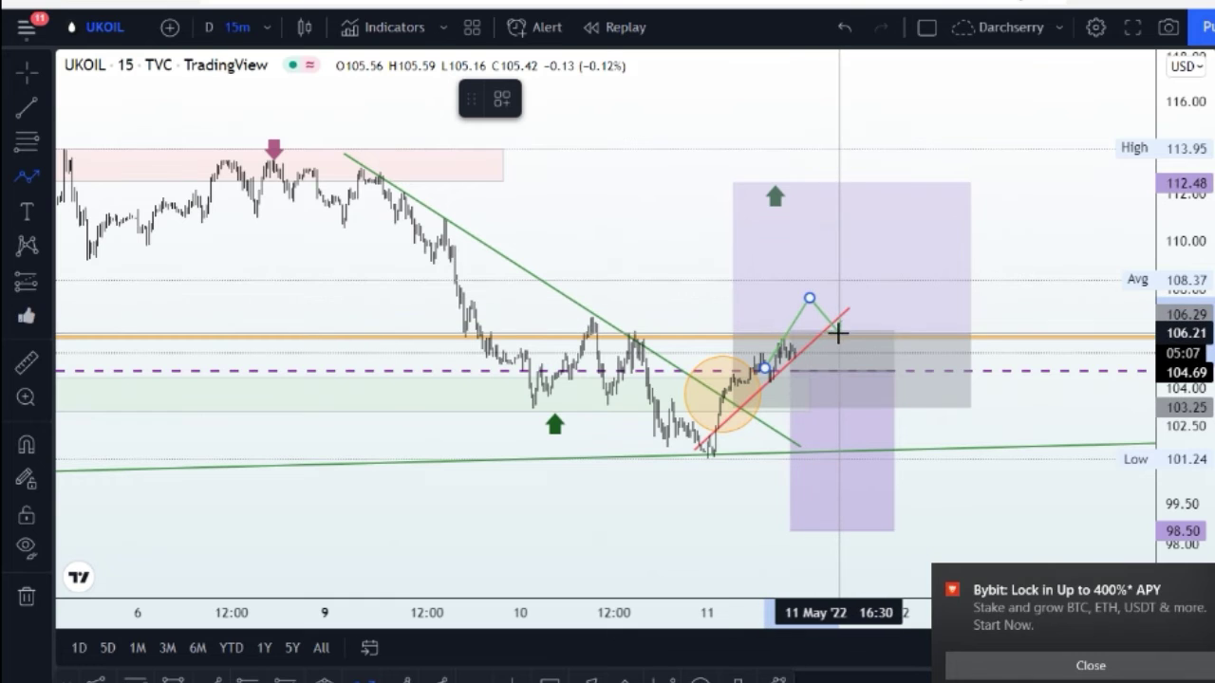
left_click(964, 139)
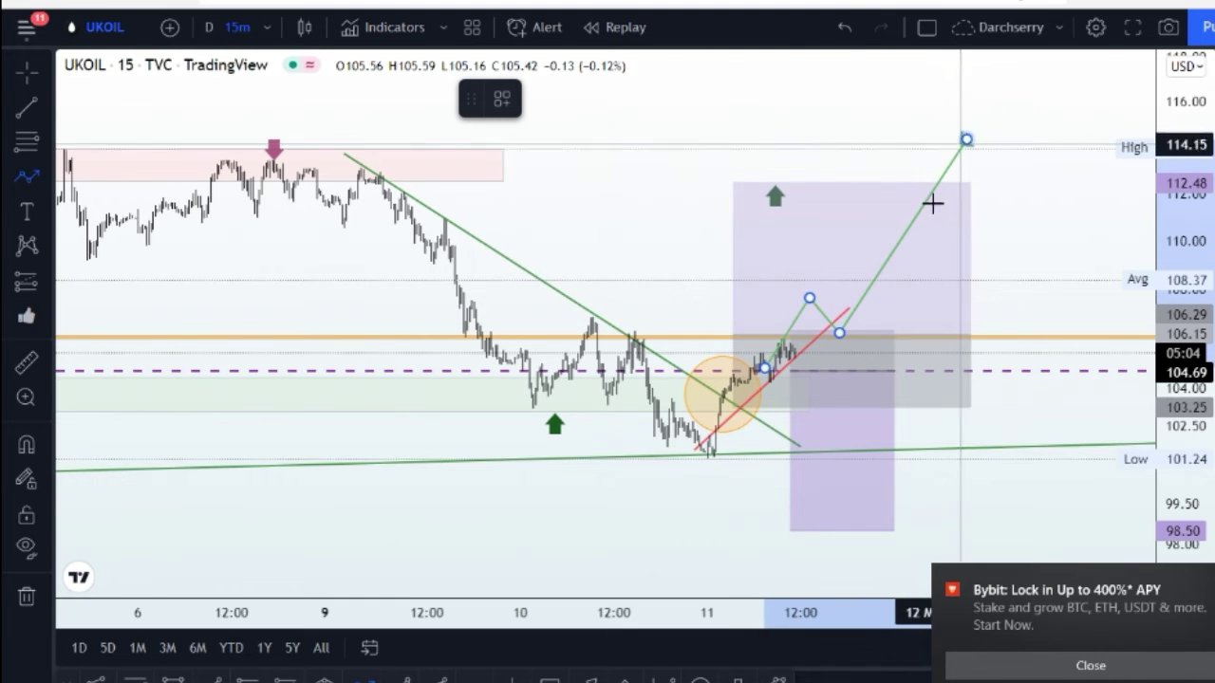
left_click(1006, 201)
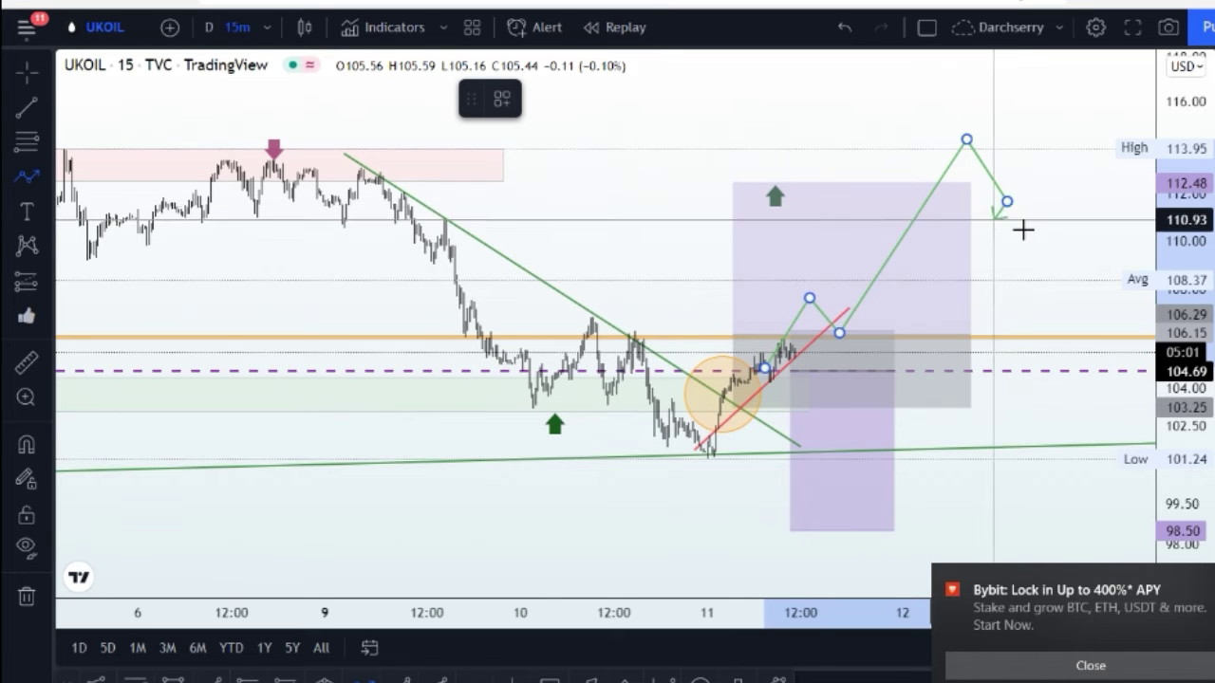
key("Escape")
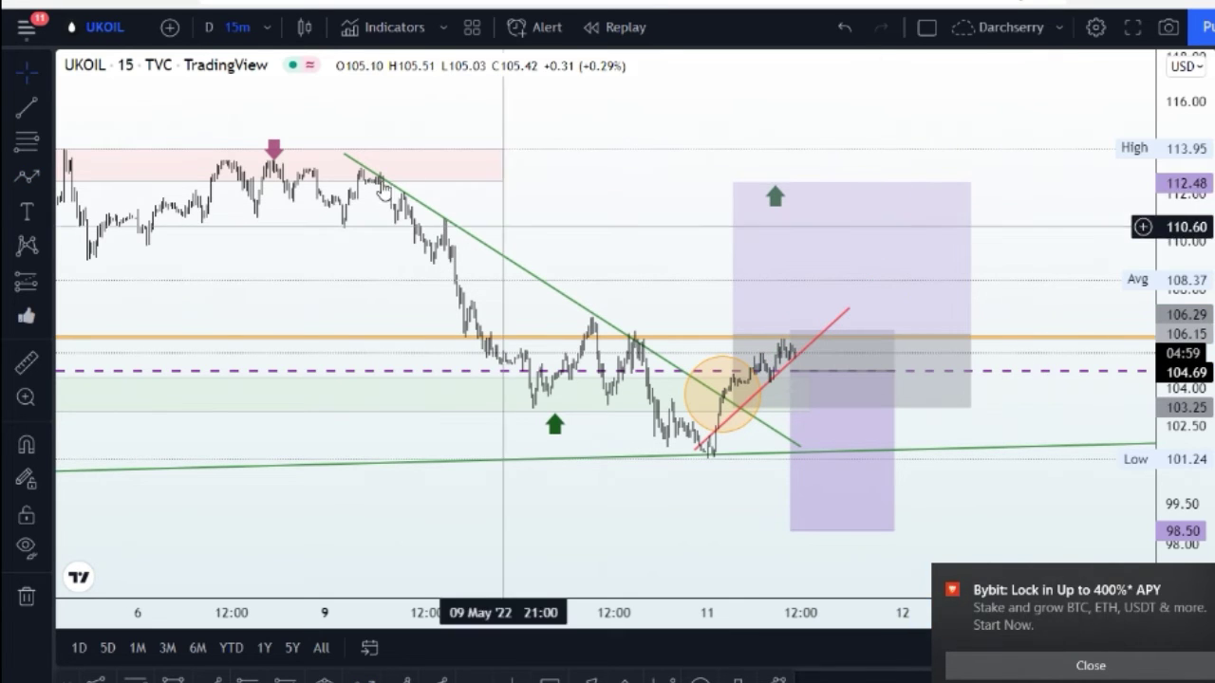
Extend the red supply zone to 21:00 on 12 May and lower its lower edge to 112.24.
left_click(501, 165)
left_click_drag(501, 165, 1004, 165)
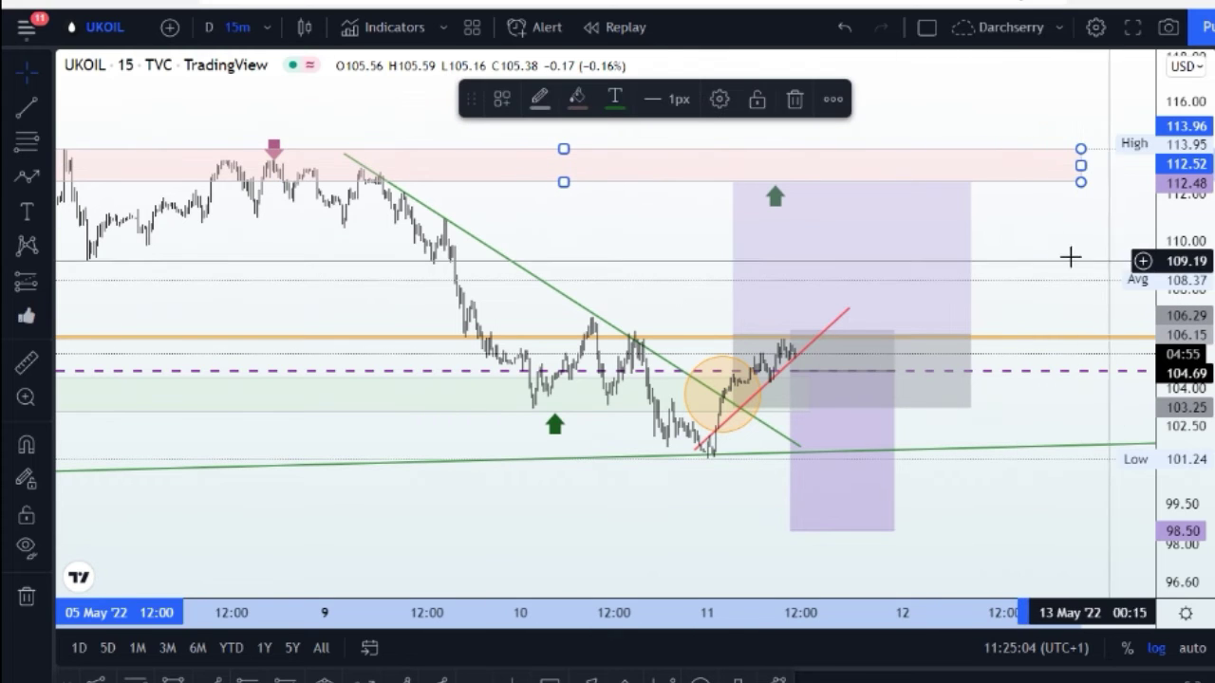
scroll(1063, 263, "down", 3)
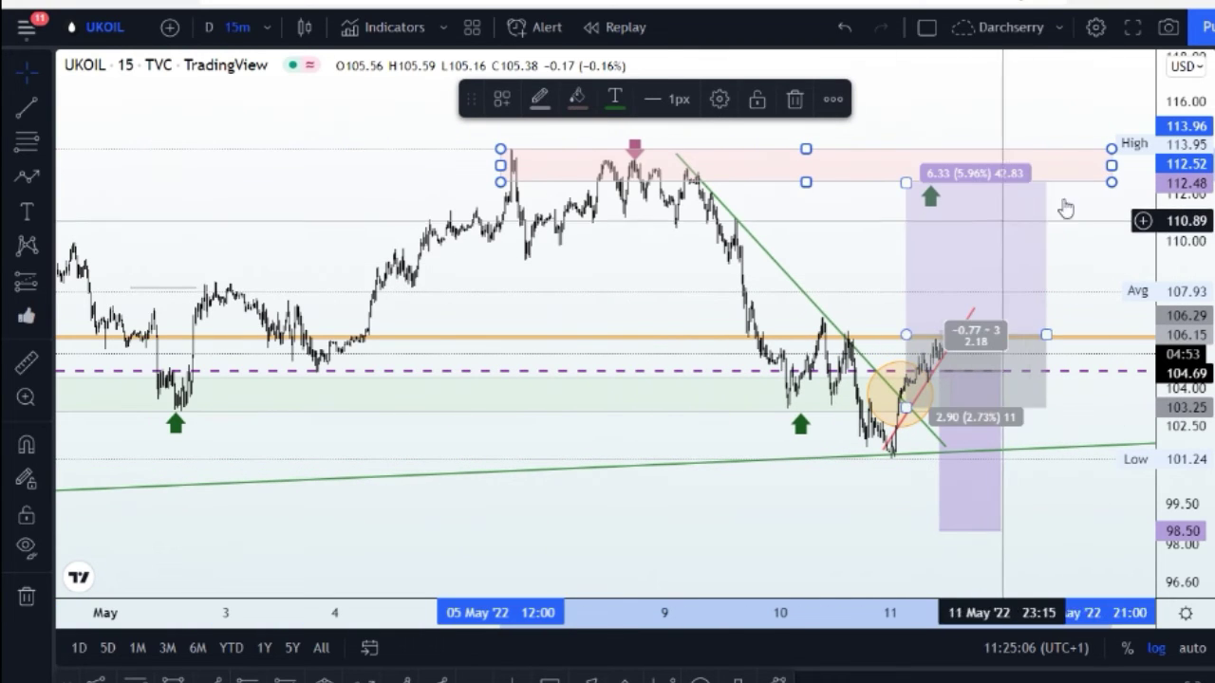
mouse_move(806, 183)
left_mouse_down()
mouse_move(806, 165)
mouse_move(807, 188)
left_mouse_up()
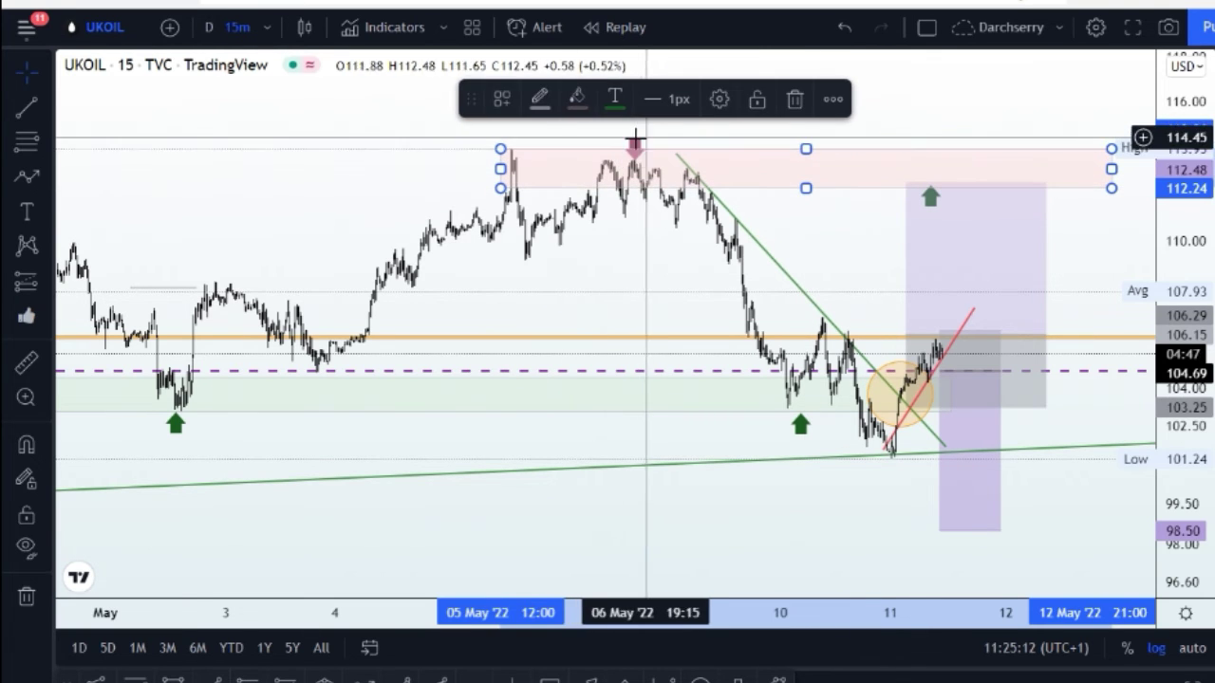
Reposition the down arrow inside the supply zone, between the twin peaks of 6 May.
left_click(632, 142)
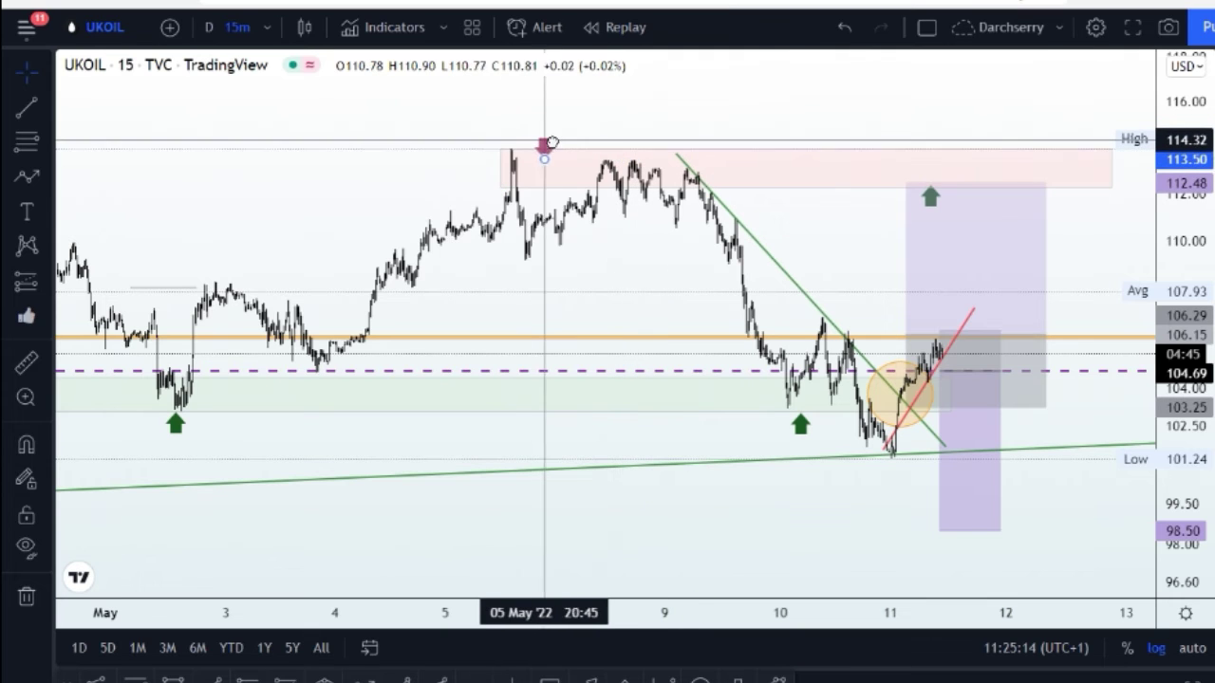
left_click_drag(614, 144, 624, 146)
left_click(727, 122)
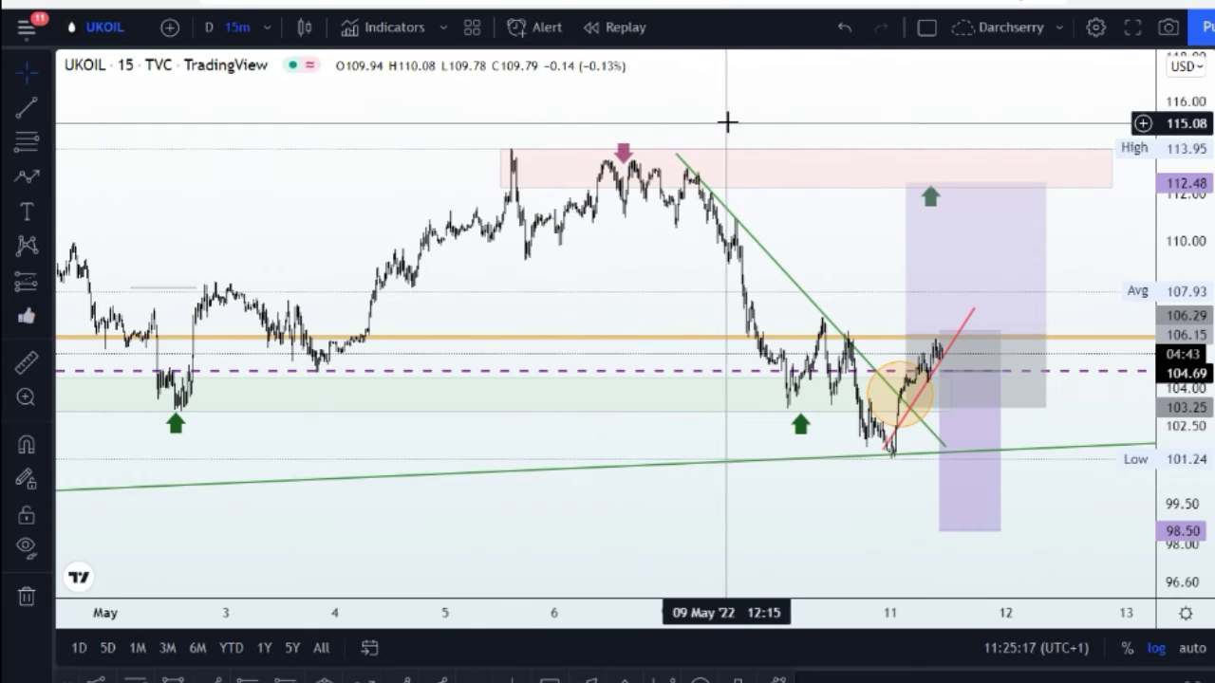
Open the watchlist and switch the chart to USDJPY to examine its long position and buy area.
scroll(1032, 402, "up", 5)
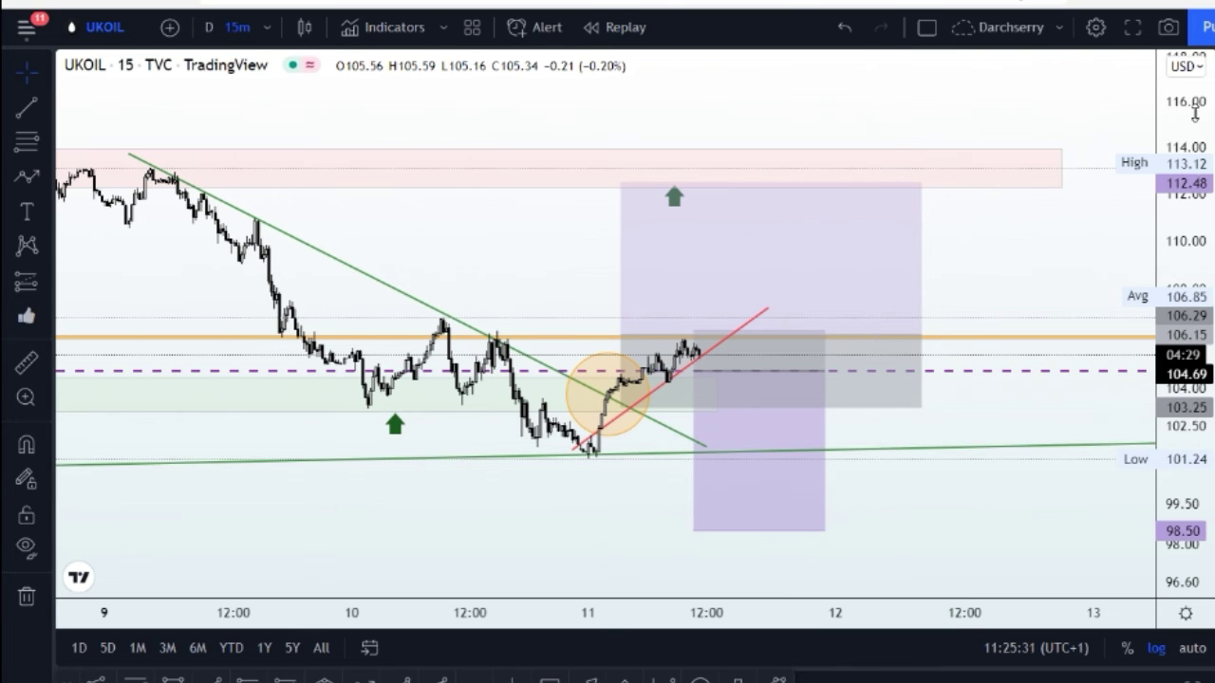
left_click(1212, 76)
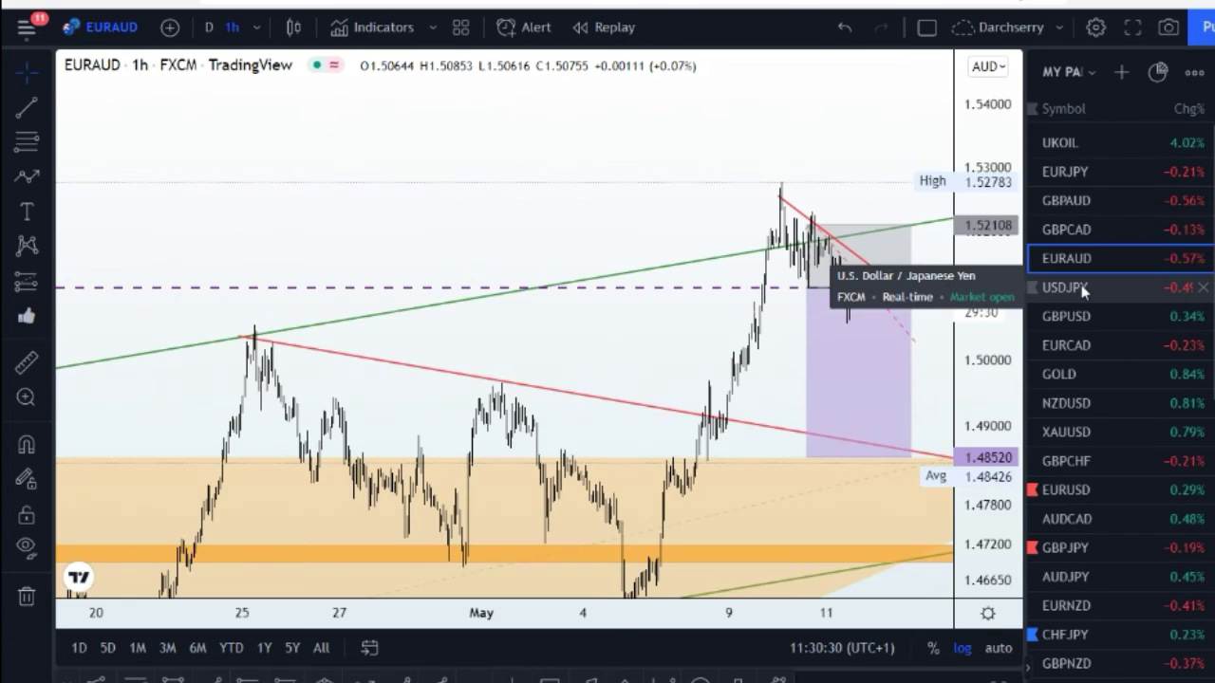
left_click(1083, 290)
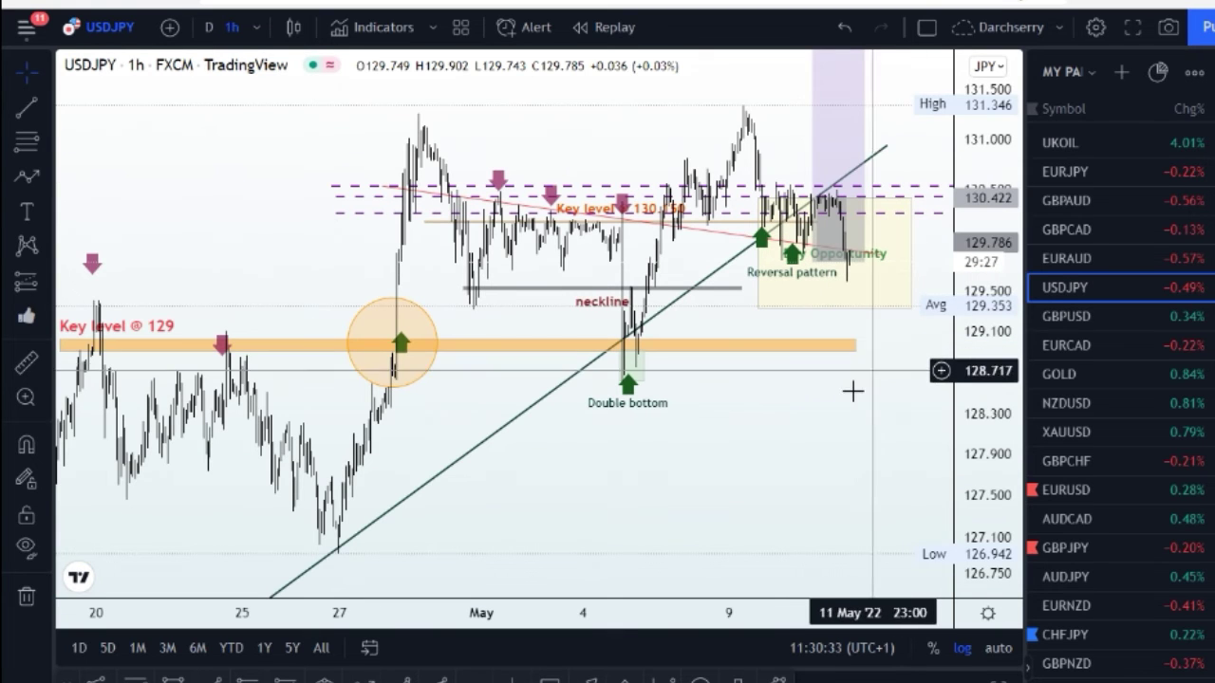
scroll(852, 389, "up", 3)
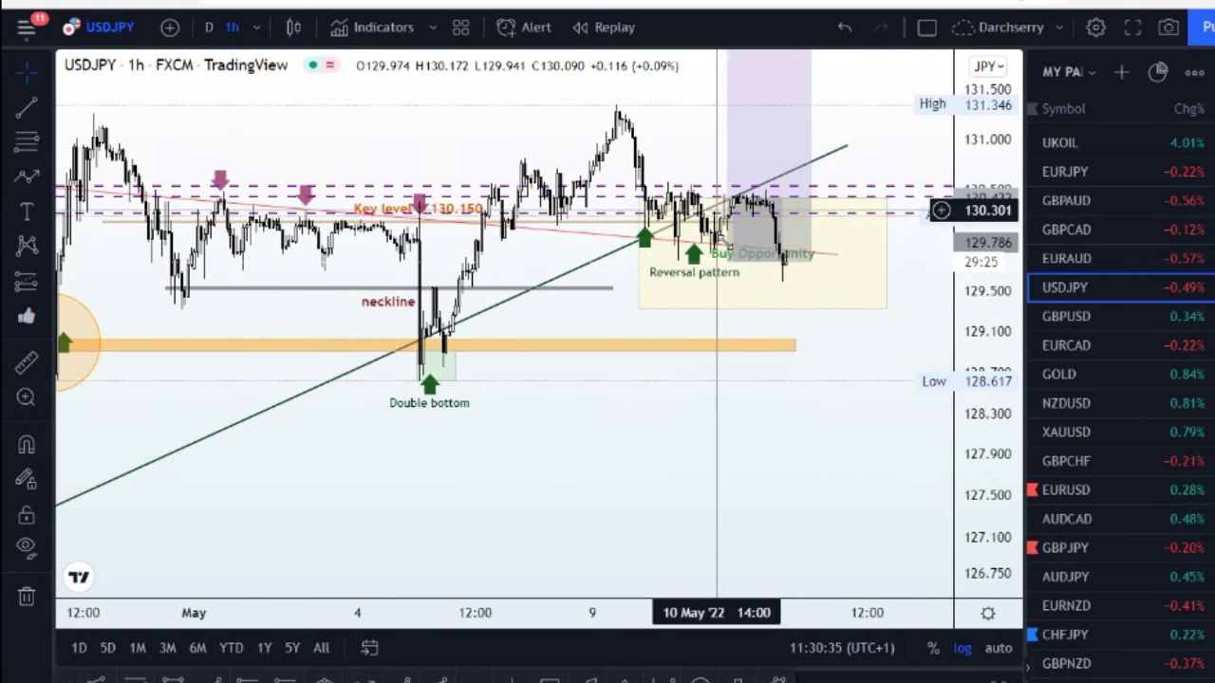
left_click_drag(982, 326, 902, 490)
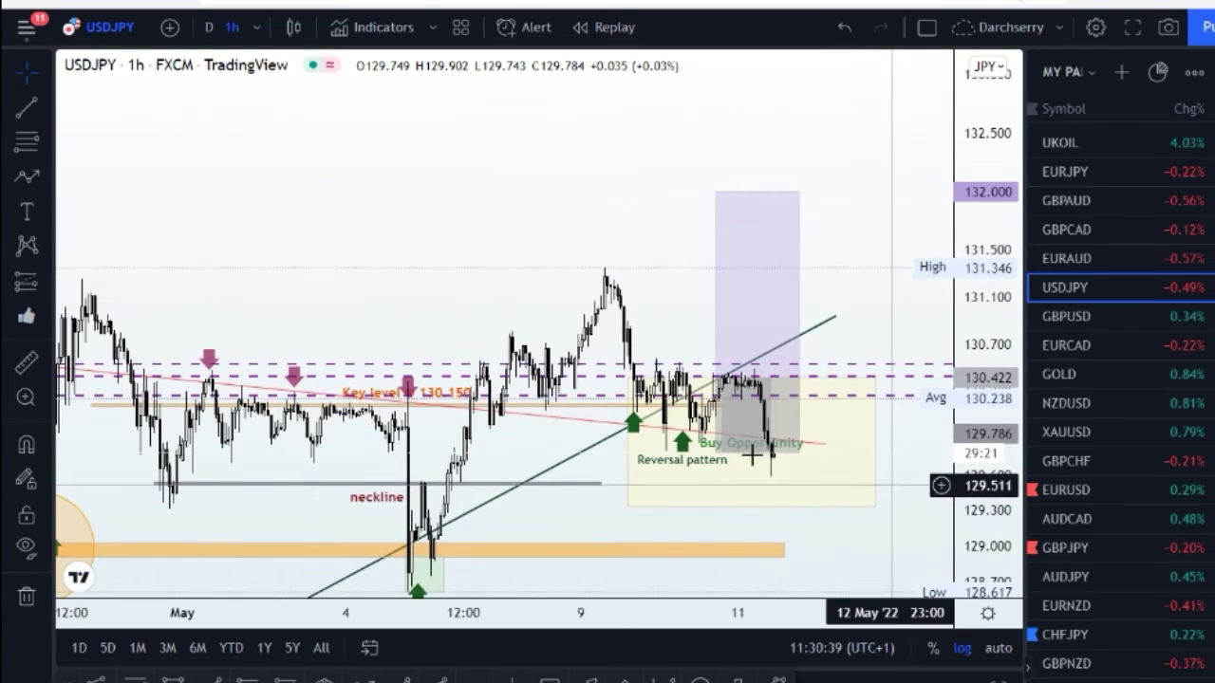
left_click(719, 403)
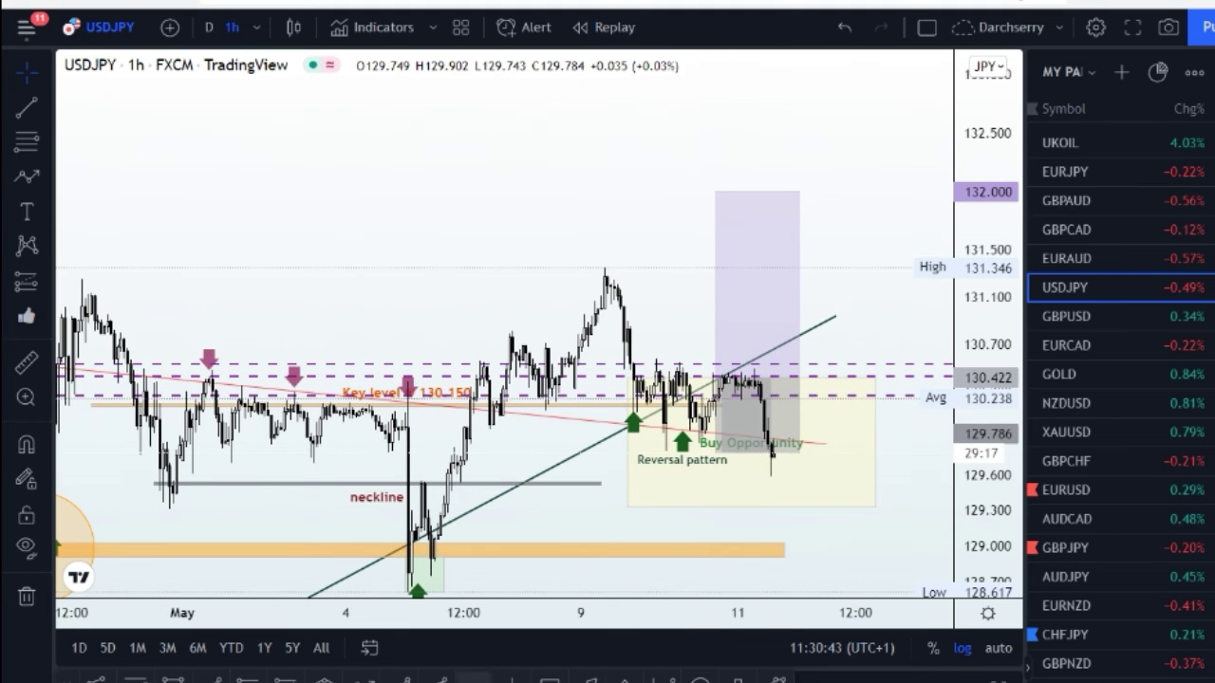
left_click(364, 678)
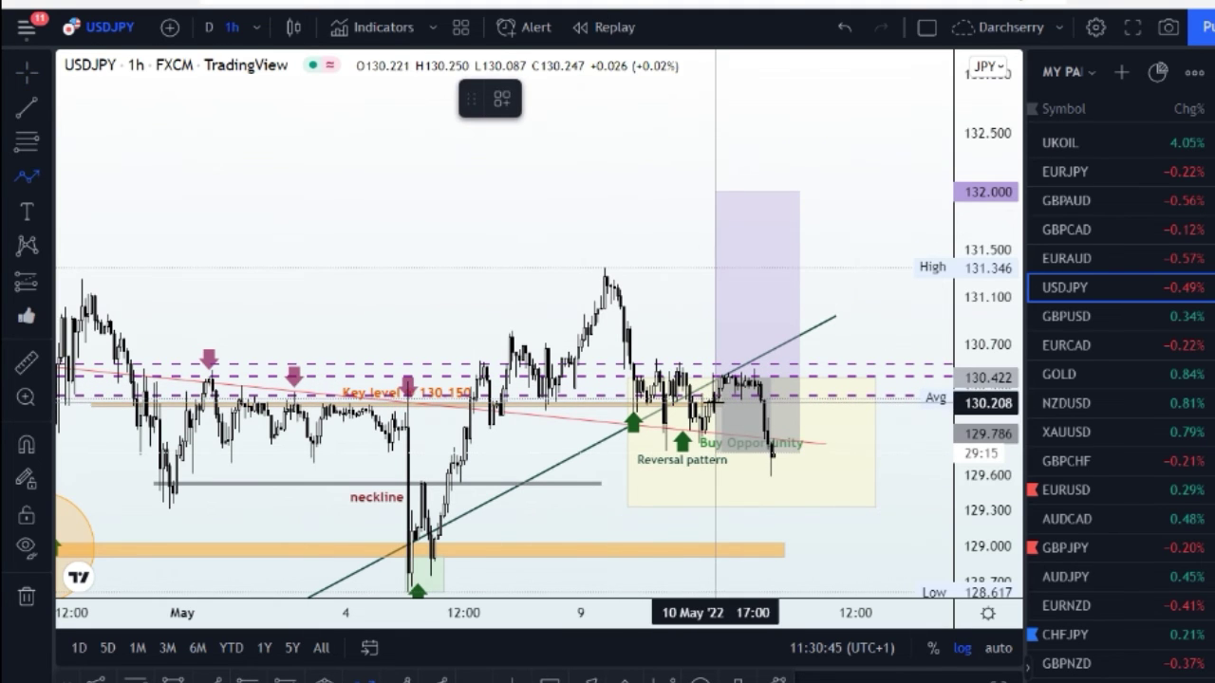
left_click(715, 403)
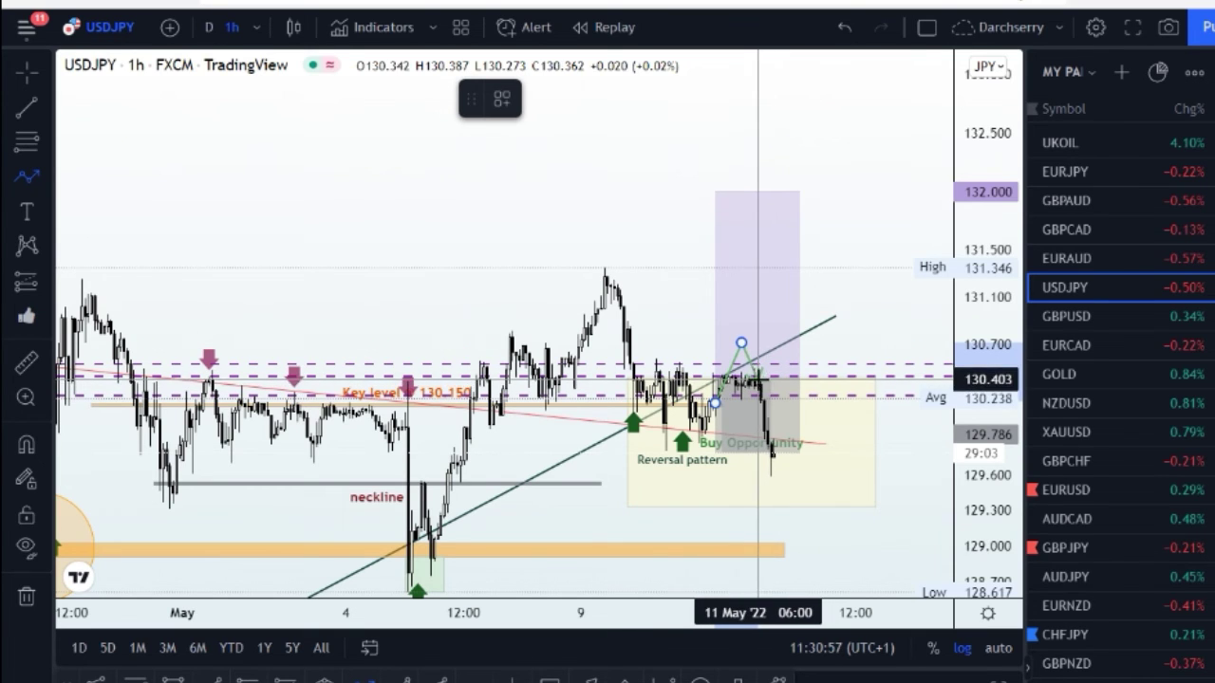
key("Escape")
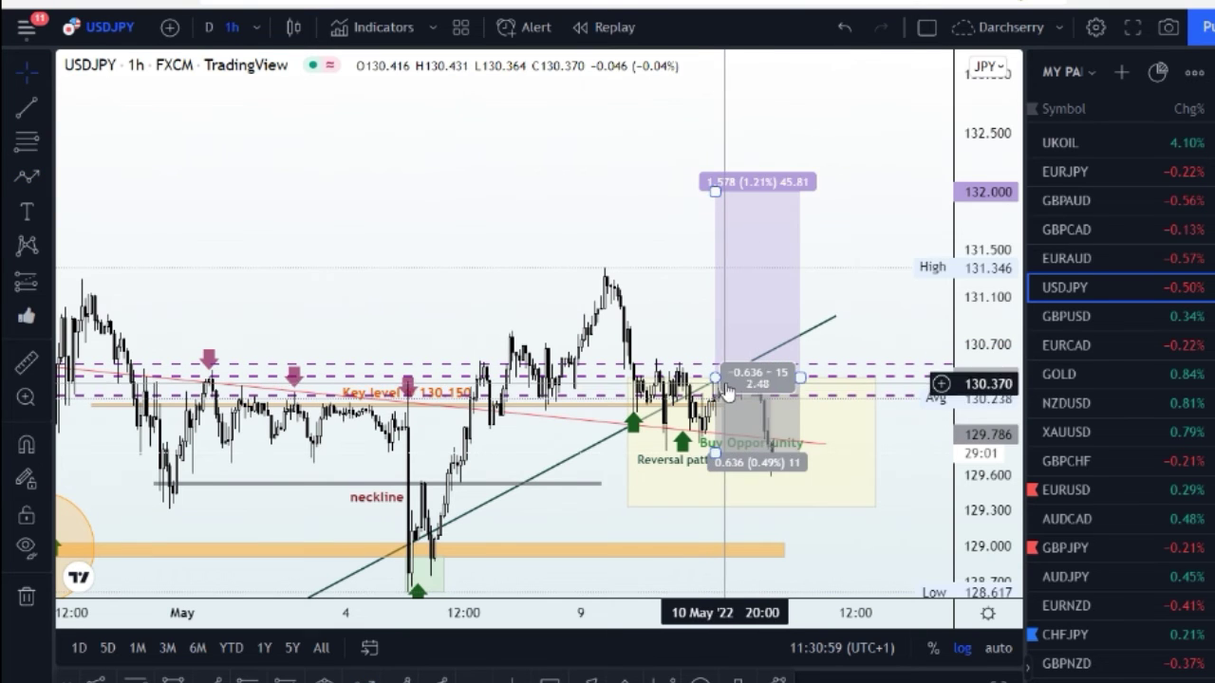
Trace a path from the 10 May low up to about 130.47 and through the sideways swings inside the long position, and discard it.
left_click_drag(987, 366, 1125, 196)
scroll(1011, 275, "up", 4)
scroll(1012, 275, "up", 5)
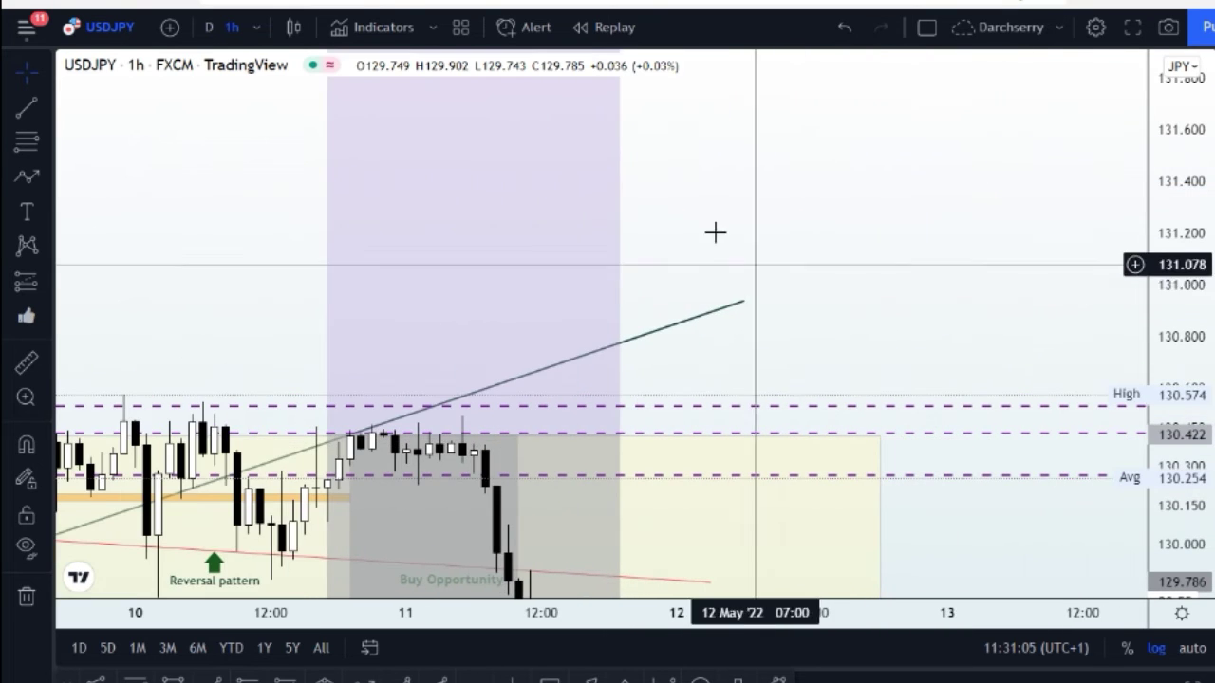
left_click_drag(721, 231, 949, 108)
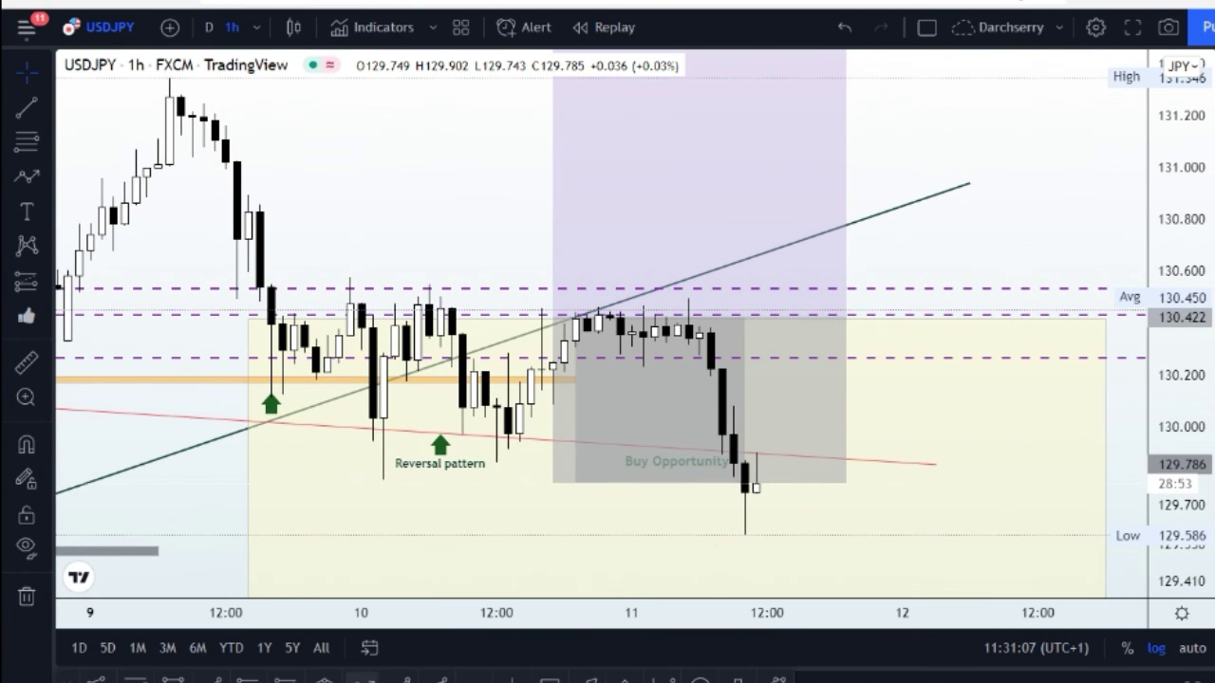
left_click(26, 176)
left_click(519, 443)
left_click(564, 304)
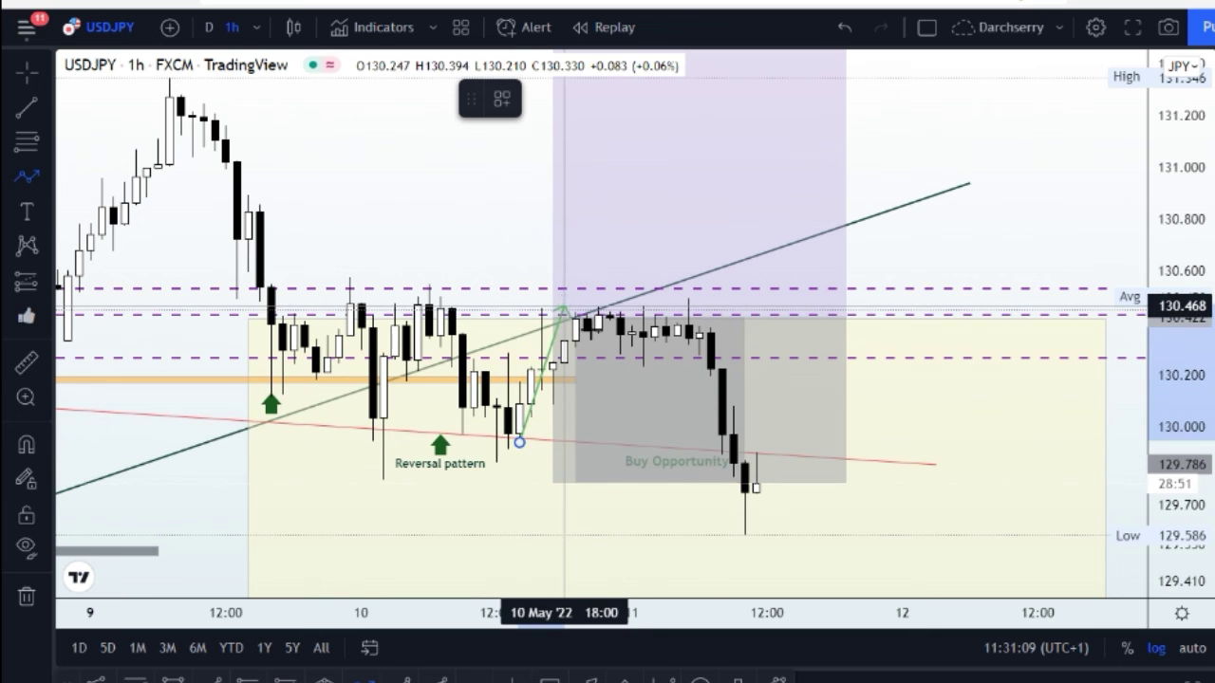
left_click(597, 343)
left_click(620, 303)
left_click(644, 342)
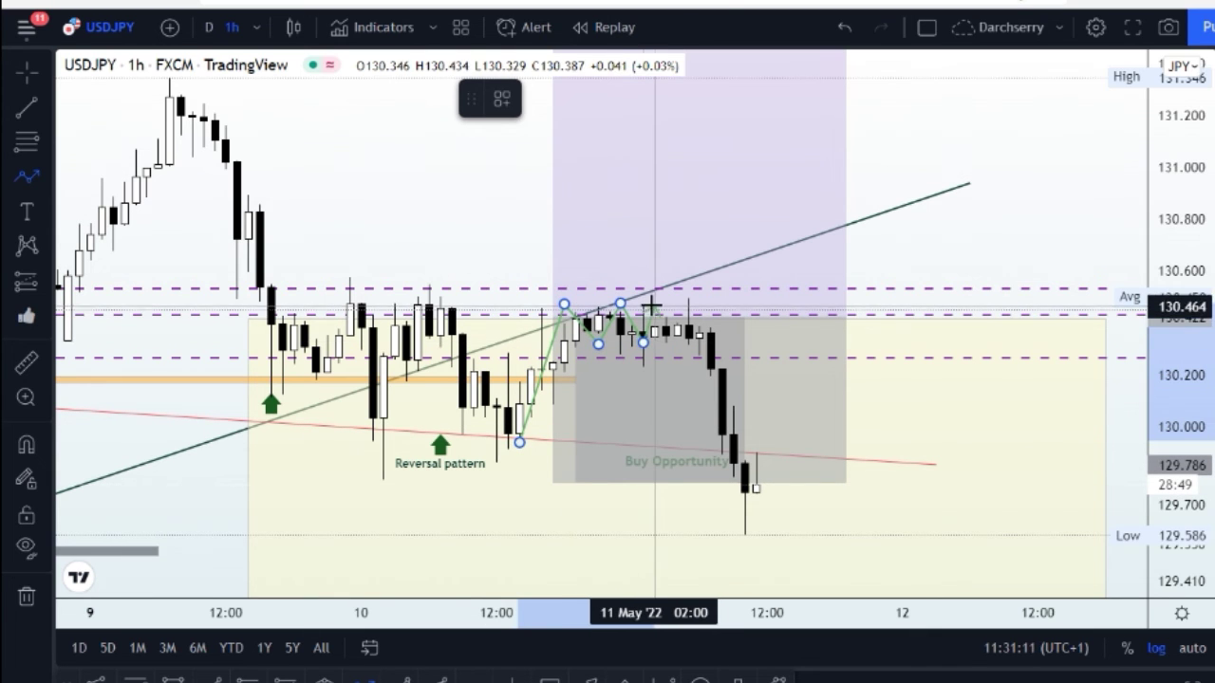
left_click(655, 305)
left_click(666, 336)
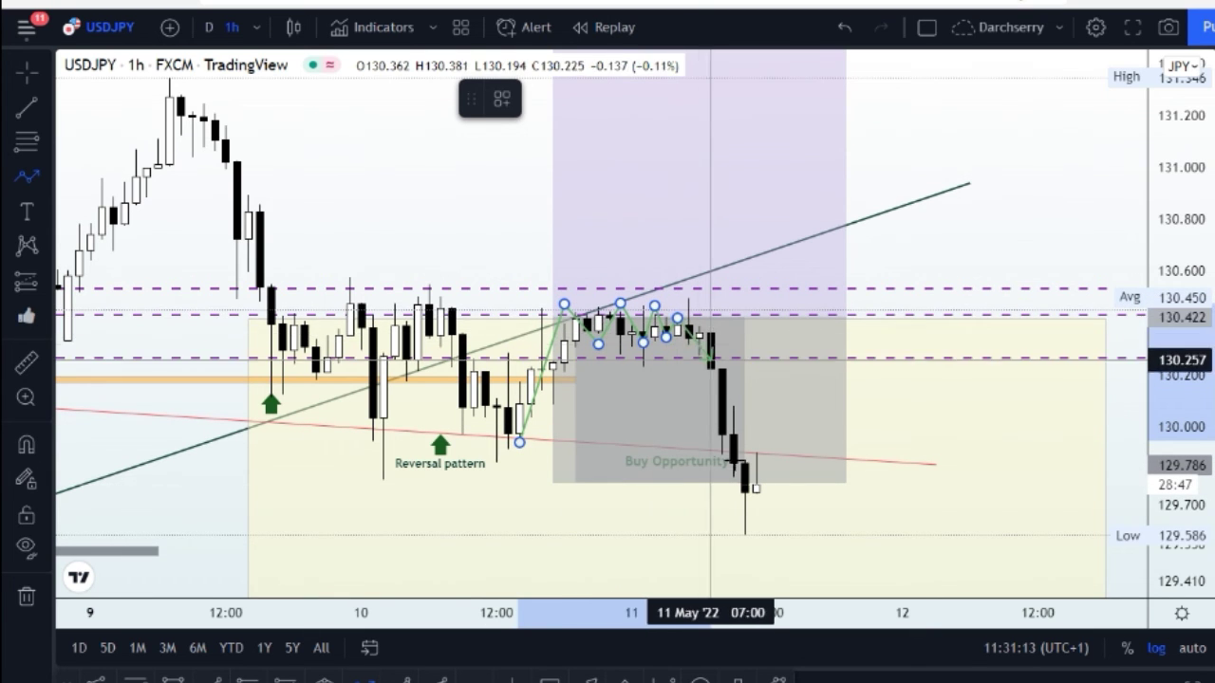
key("Escape")
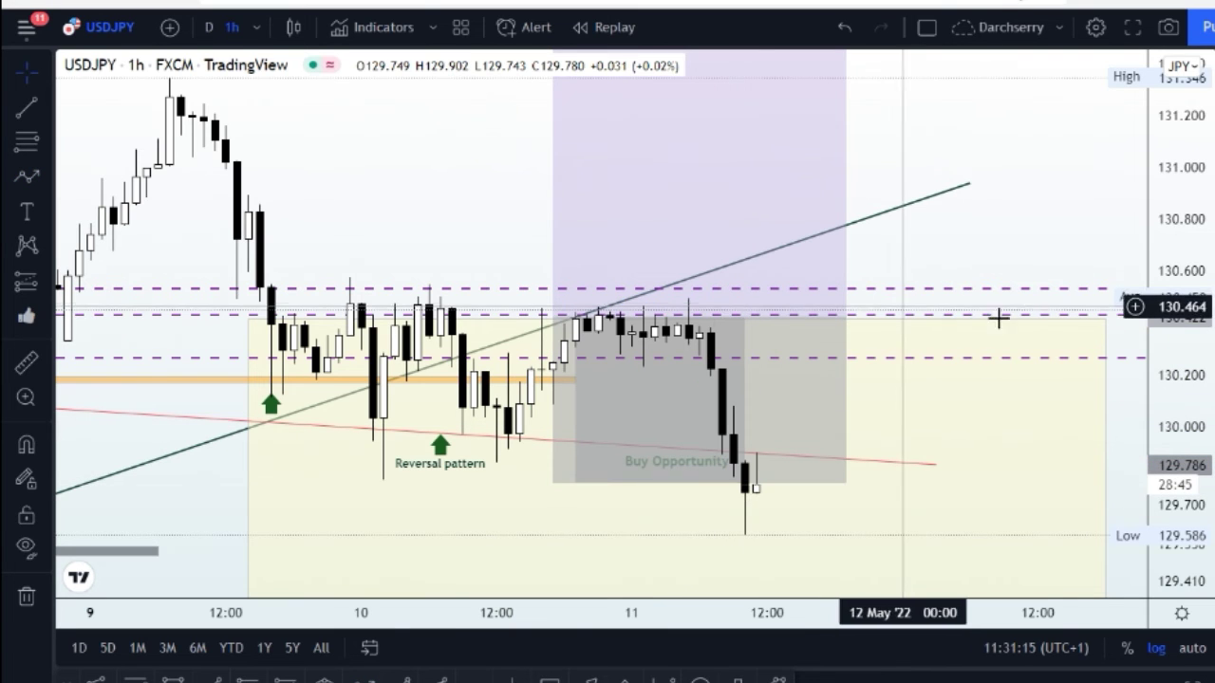
Reset the chart view and examine the USDJPY structure from the double bottom and neckline to the reversal pattern and buy area.
right_click(1062, 191)
left_click(1119, 219)
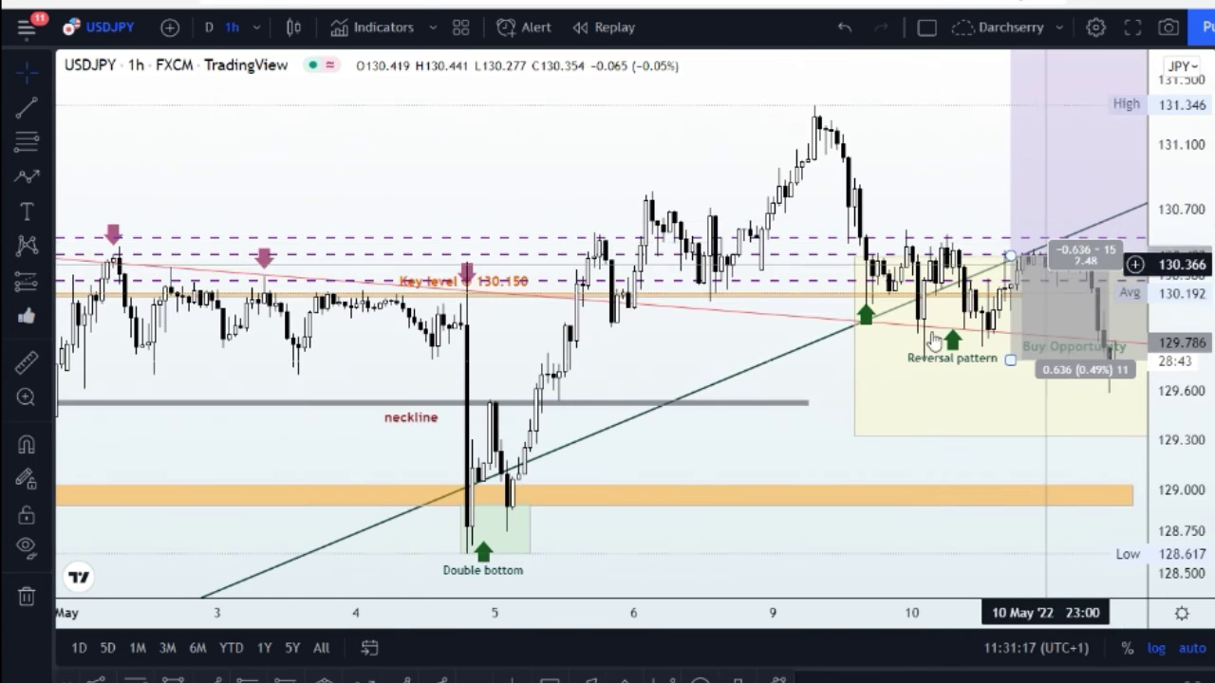
scroll(849, 439, "up", 4)
scroll(806, 418, "down", 2)
scroll(805, 419, "down", 2)
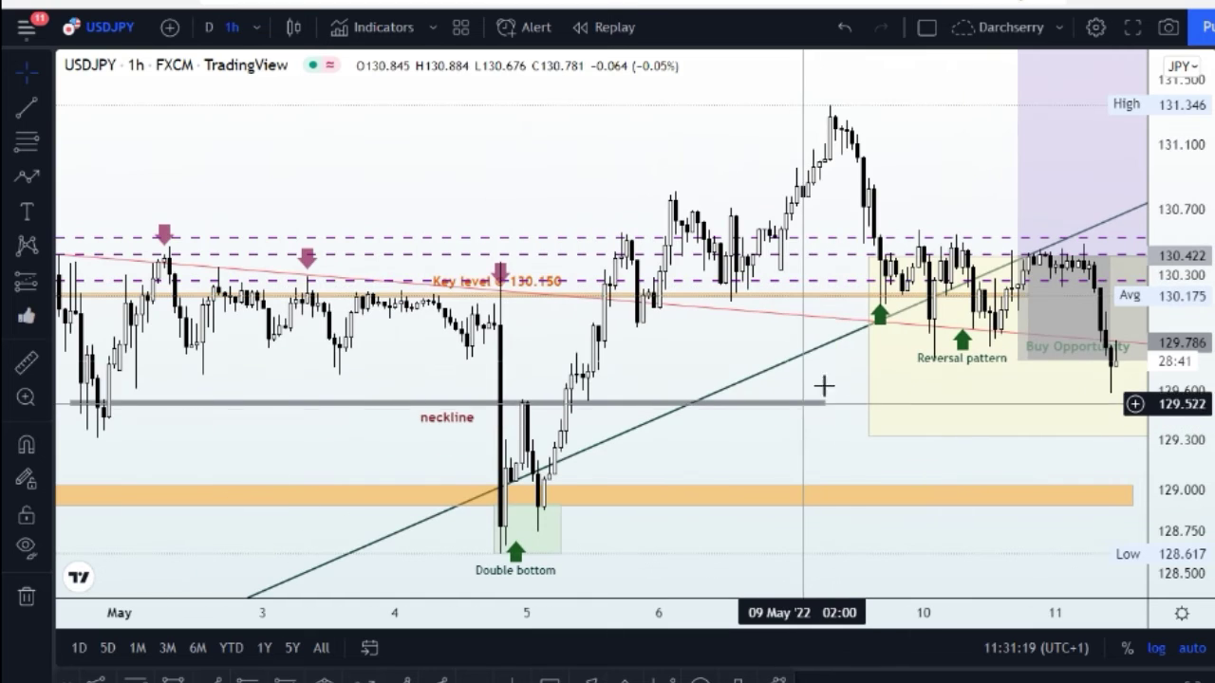
left_click_drag(788, 380, 612, 384)
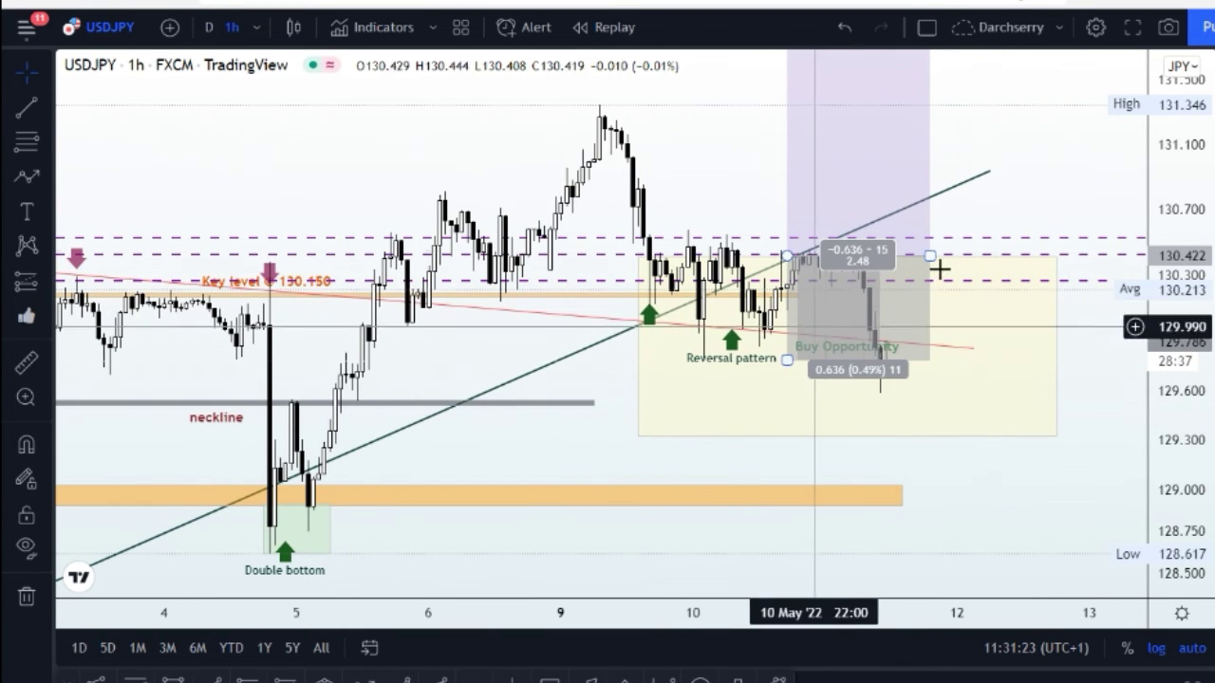
scroll(597, 303, "down", 4)
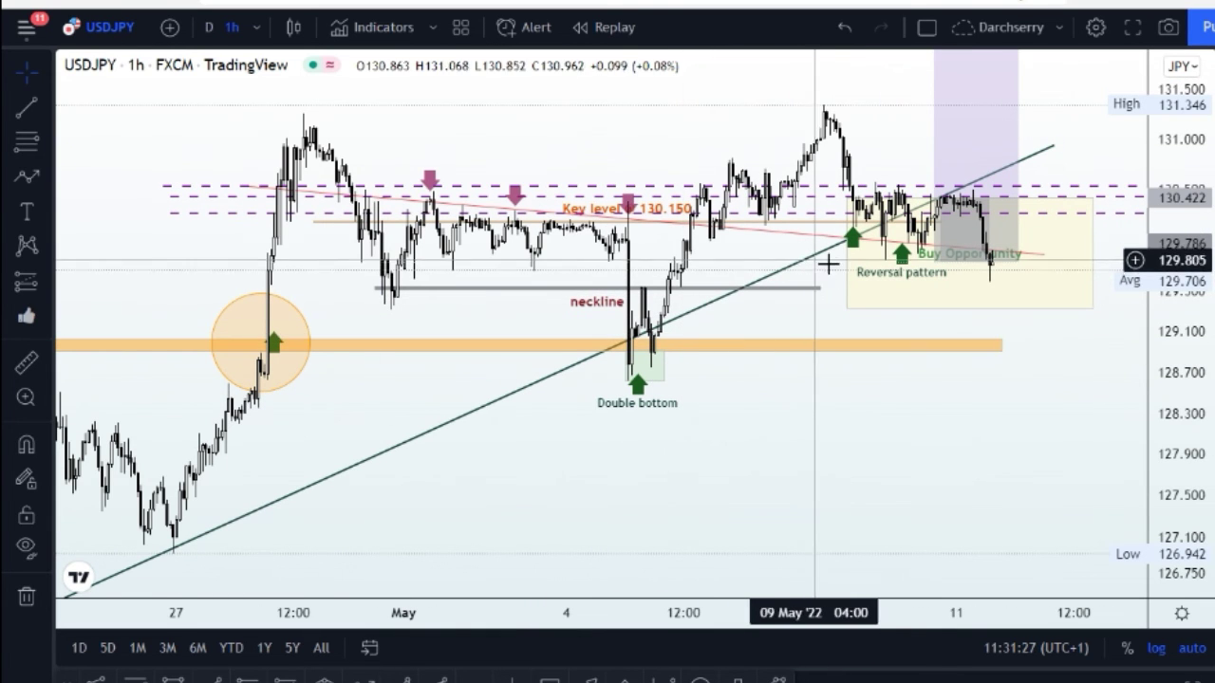
left_click(921, 255)
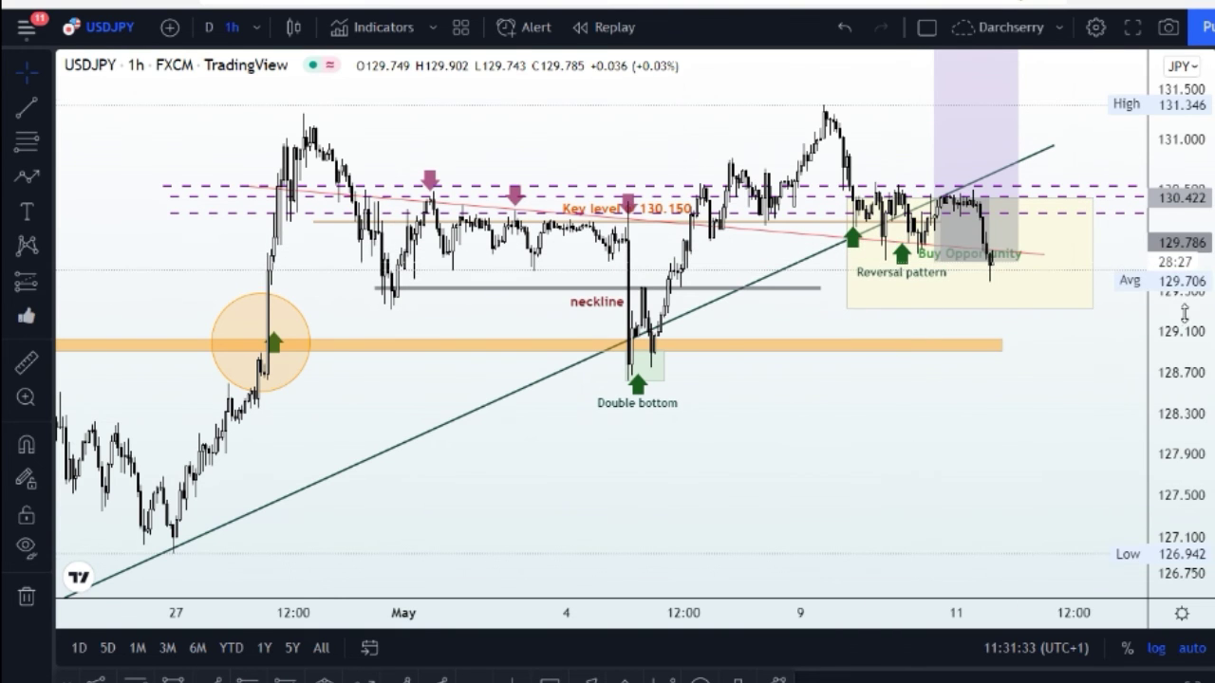
Sketch a bearish path along the recent swings, back up to about 130.3 and down to the orange zone near 129.0, and discard it.
left_click_drag(1185, 312, 1186, 295)
scroll(969, 401, "up", 3)
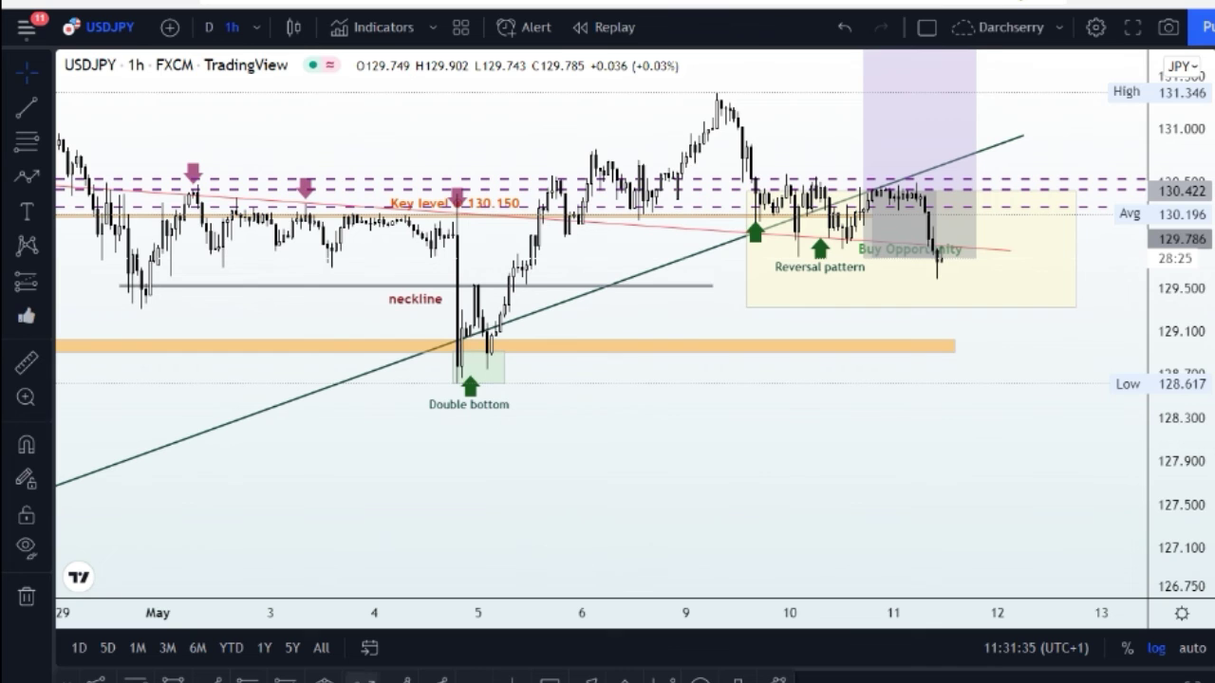
left_click(365, 678)
left_click(798, 181)
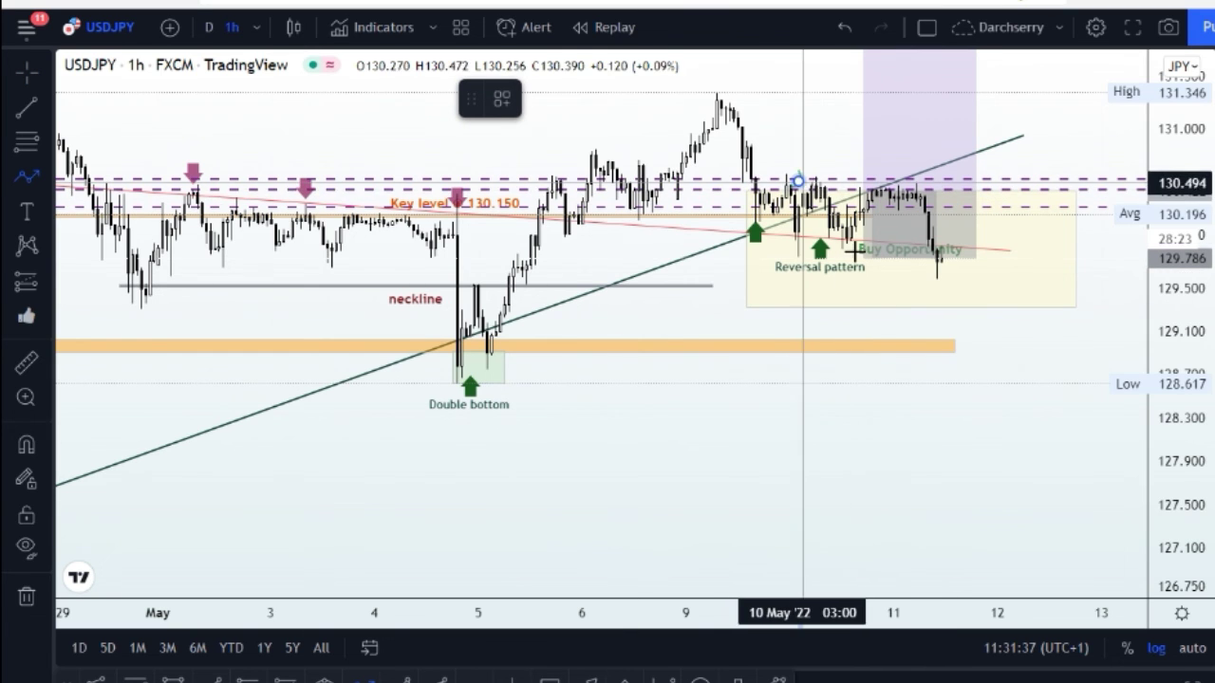
left_click(799, 181)
left_click(851, 243)
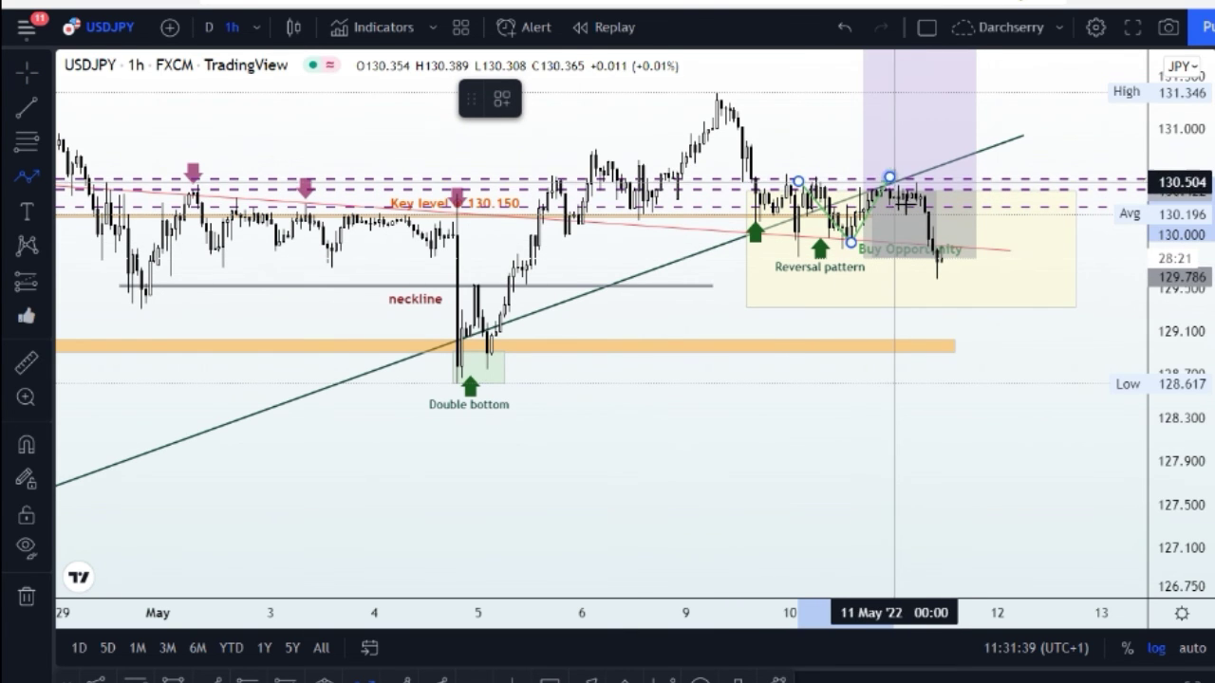
left_click(892, 180)
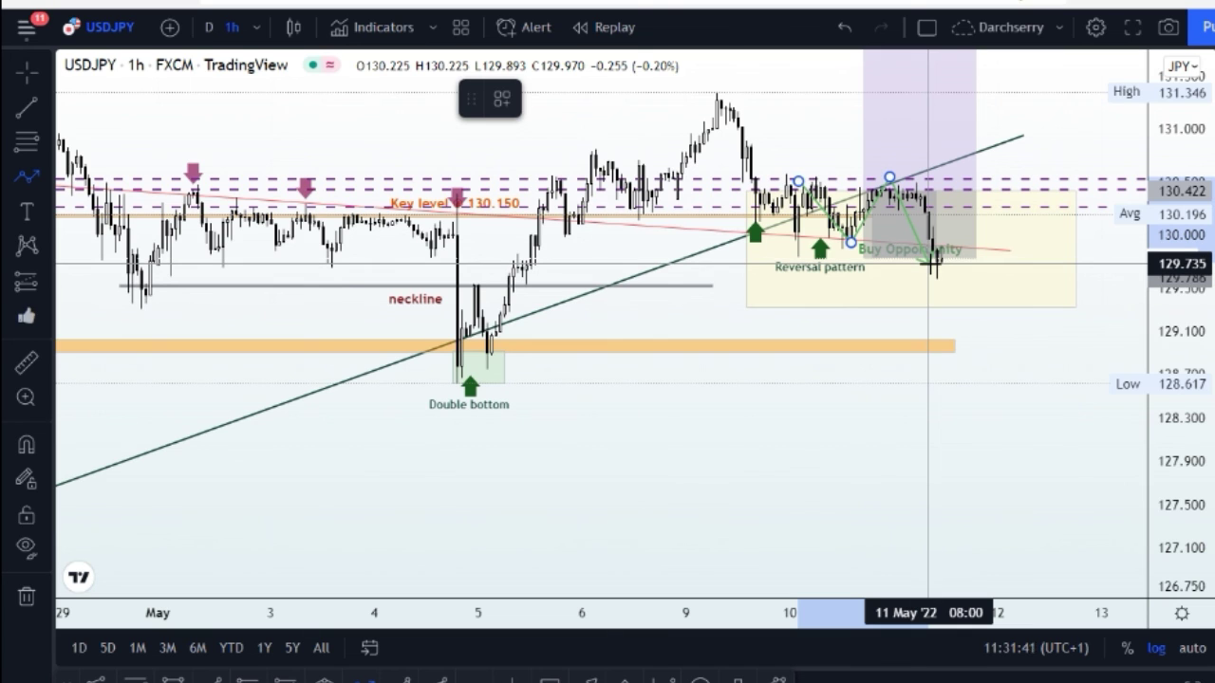
left_click(976, 201)
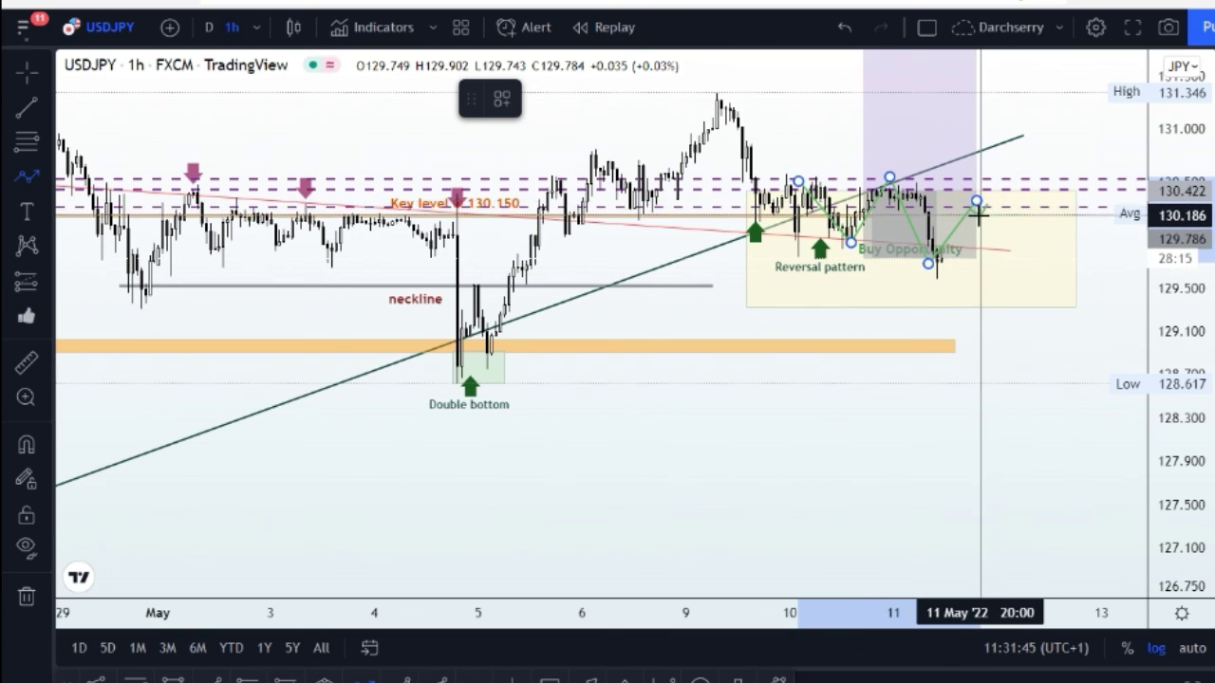
left_click(993, 199)
left_click(997, 212)
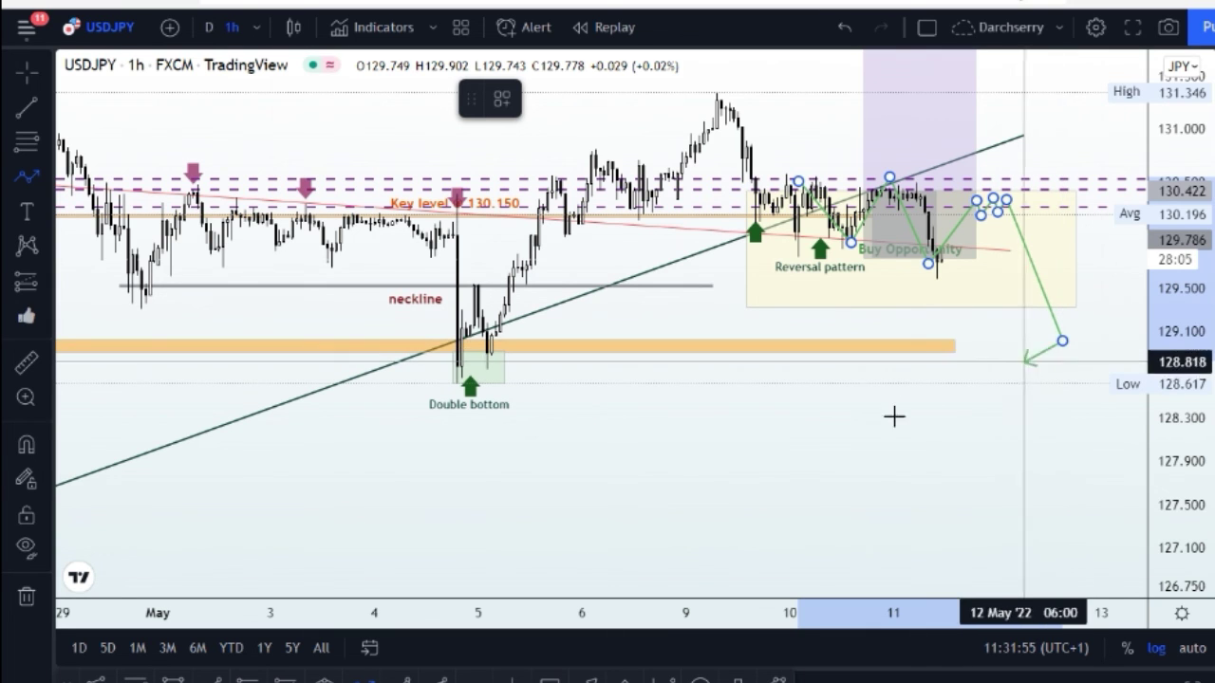
right_click(1008, 397)
scroll(809, 409, "down", 2)
scroll(809, 409, "down", 1)
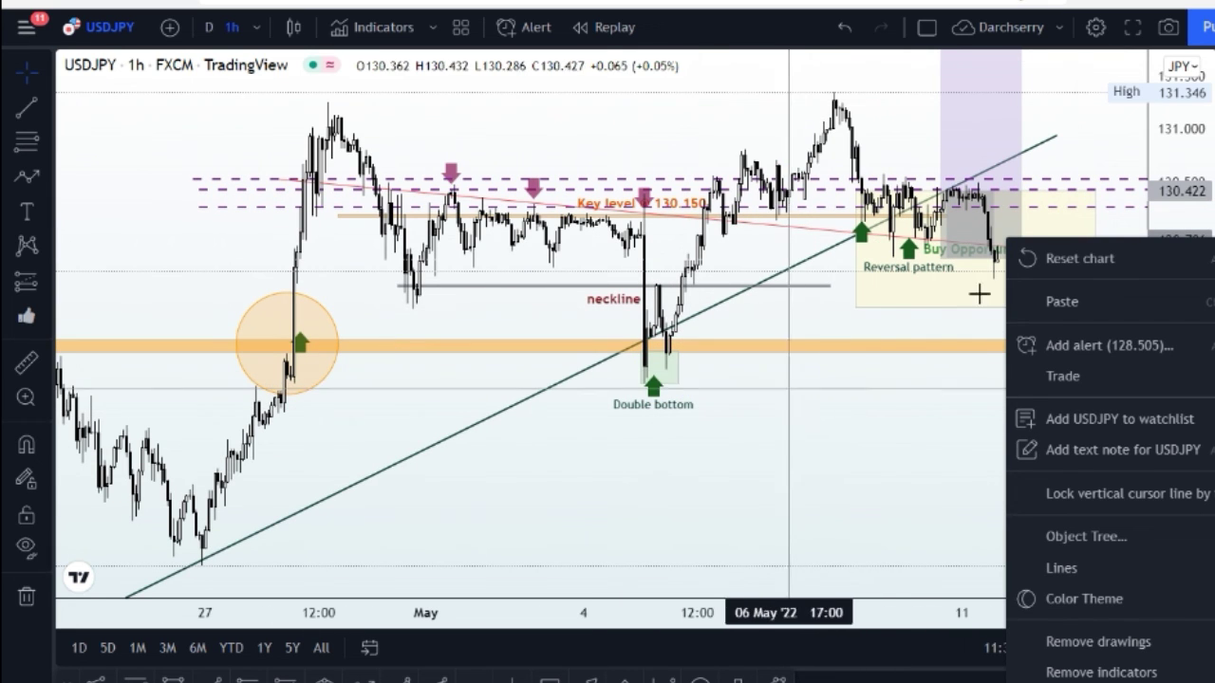
left_click_drag(1179, 167, 1177, 239)
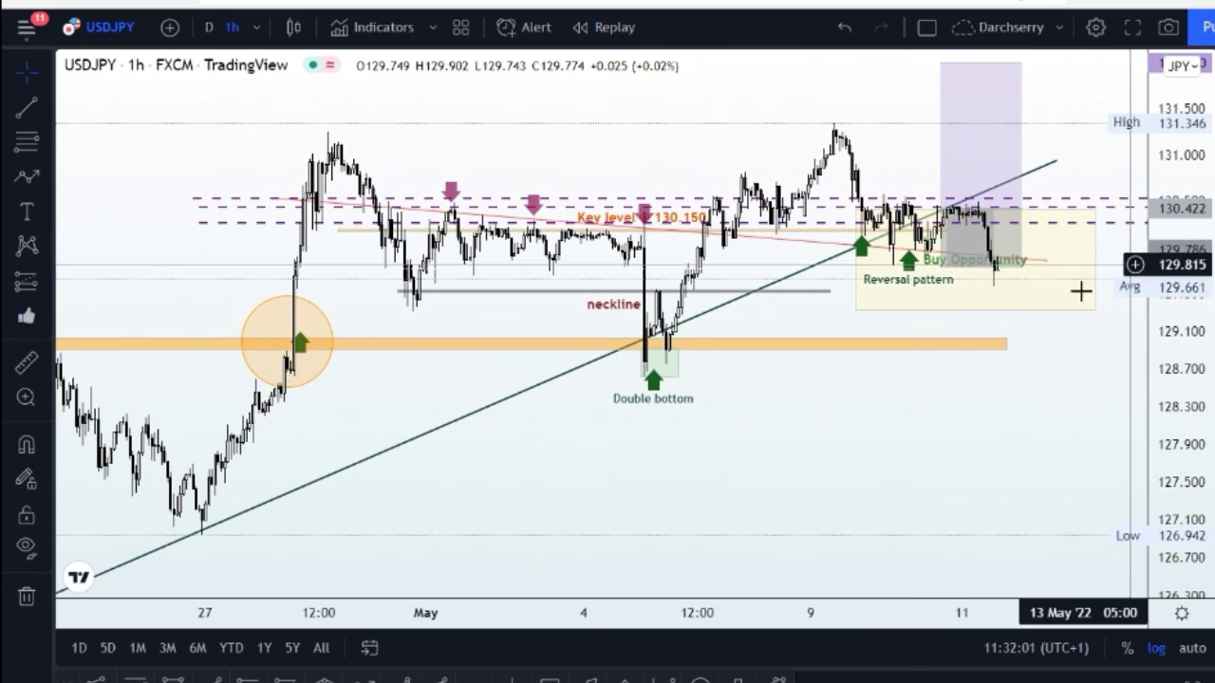